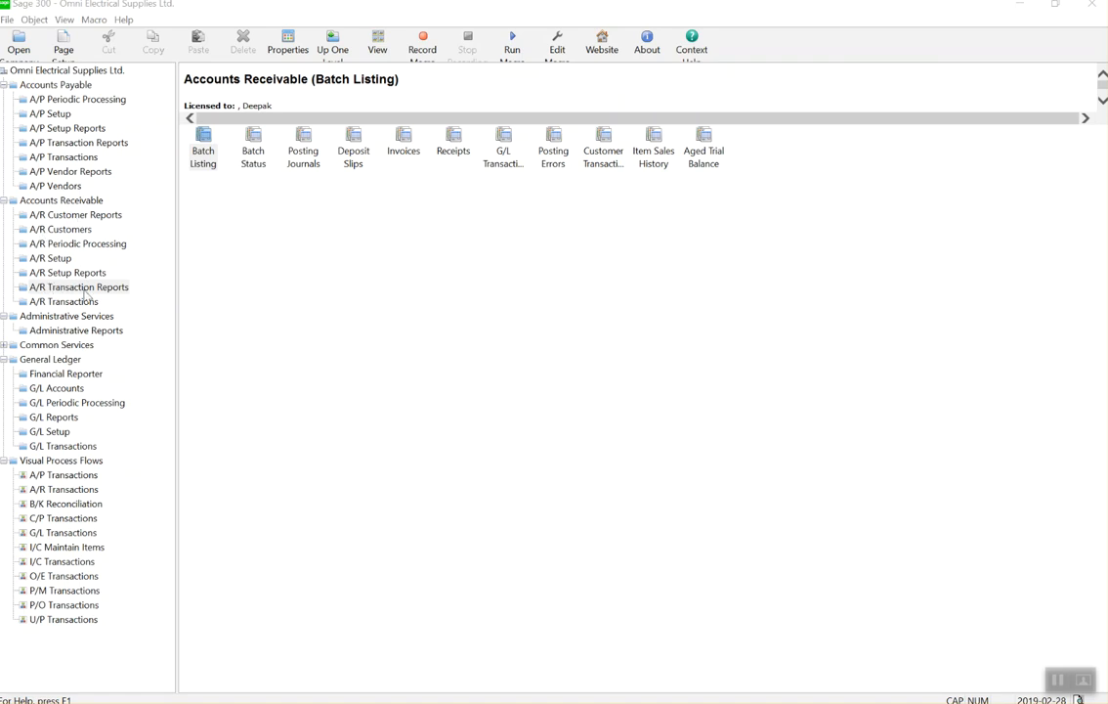
Open the A/R interest batch creation form and set it to select by Customer Number.
{"action": "left_click", "coordinate": [35, 245]}
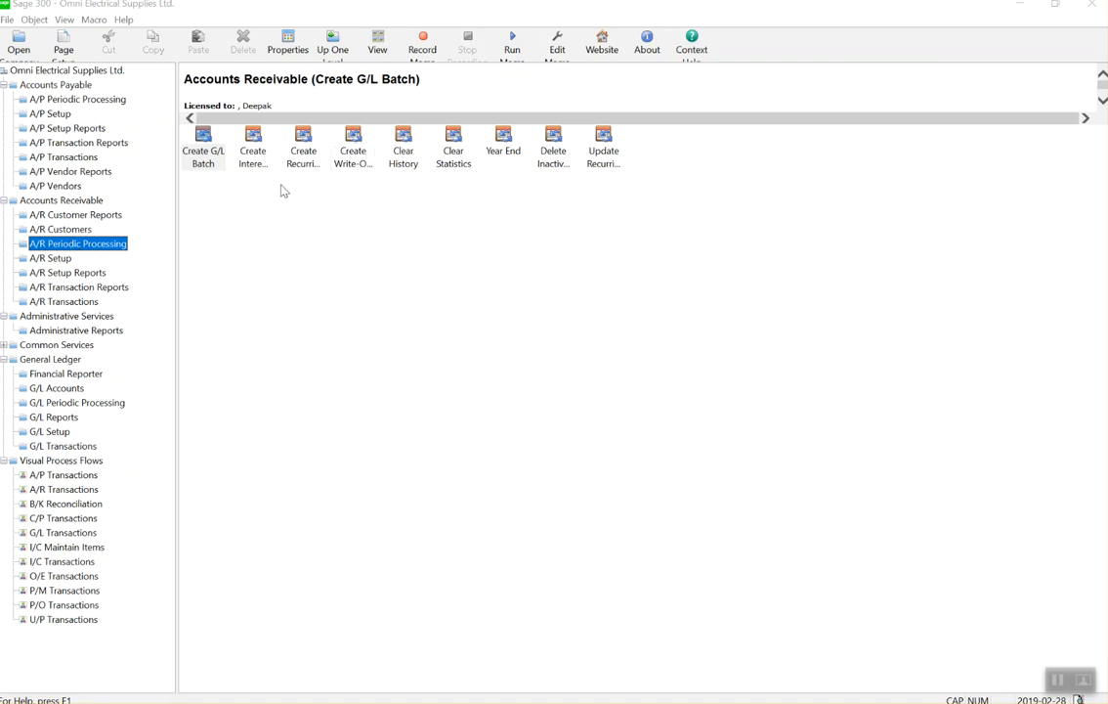
{"action": "left_click", "coordinate": [201, 153]}
{"action": "left_click", "coordinate": [260, 166]}
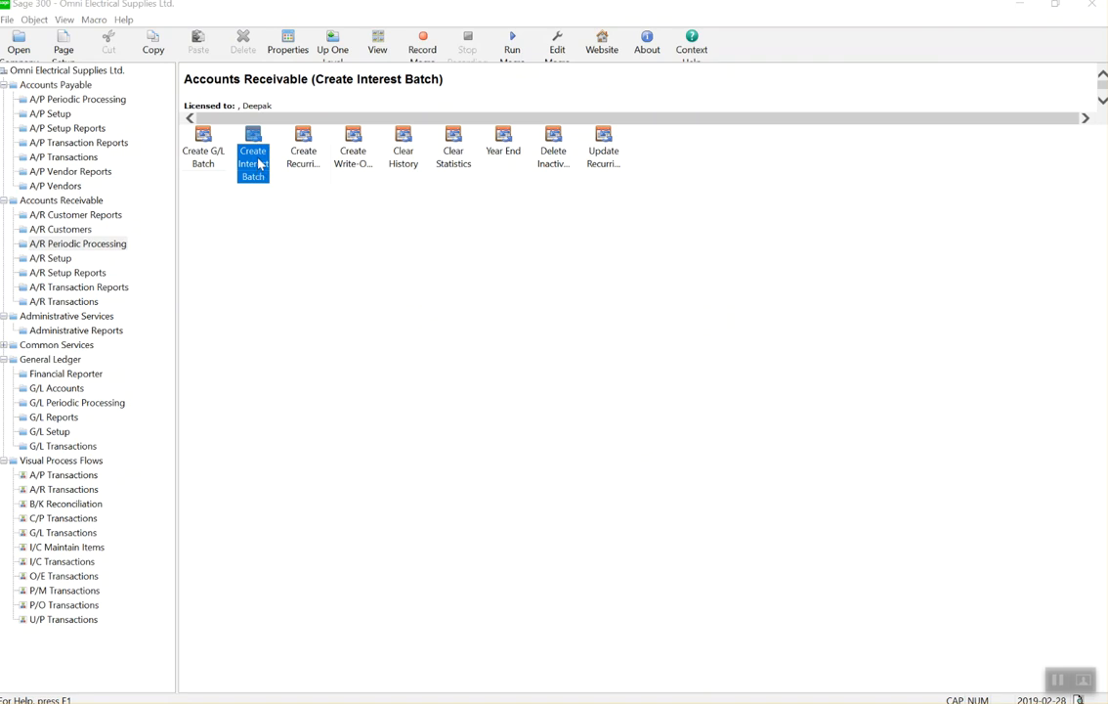
{"action": "double_click", "coordinate": [260, 158]}
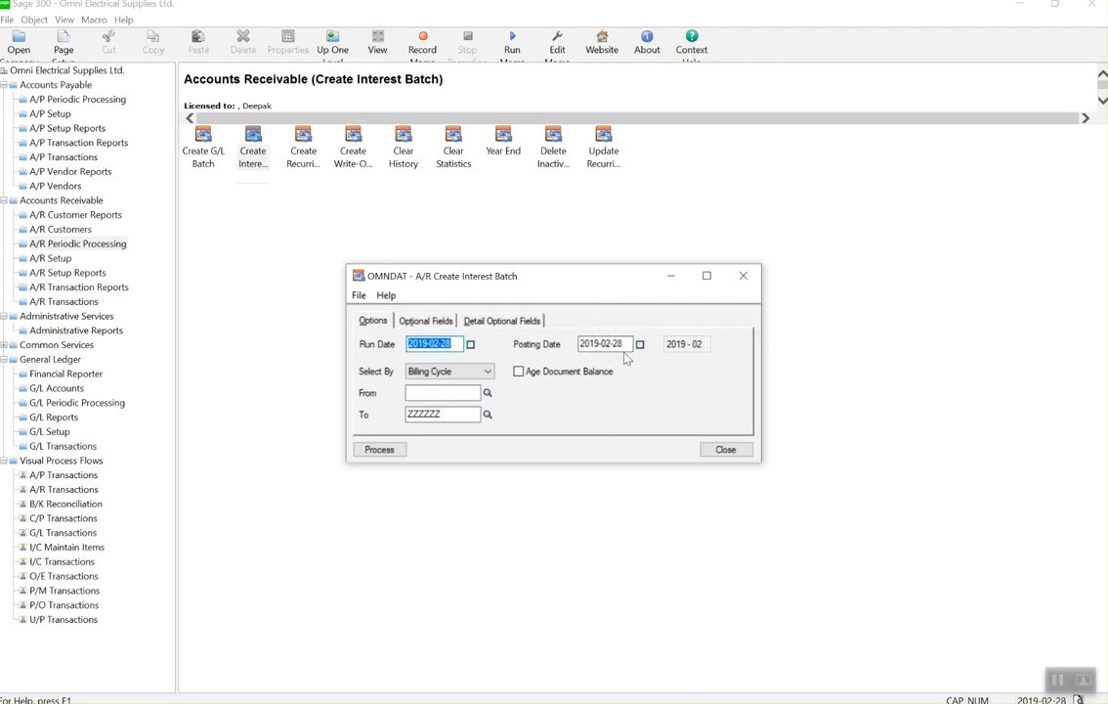
{"action": "left_click", "coordinate": [455, 377]}
{"action": "left_click", "coordinate": [455, 377]}
{"action": "left_click", "coordinate": [456, 377]}
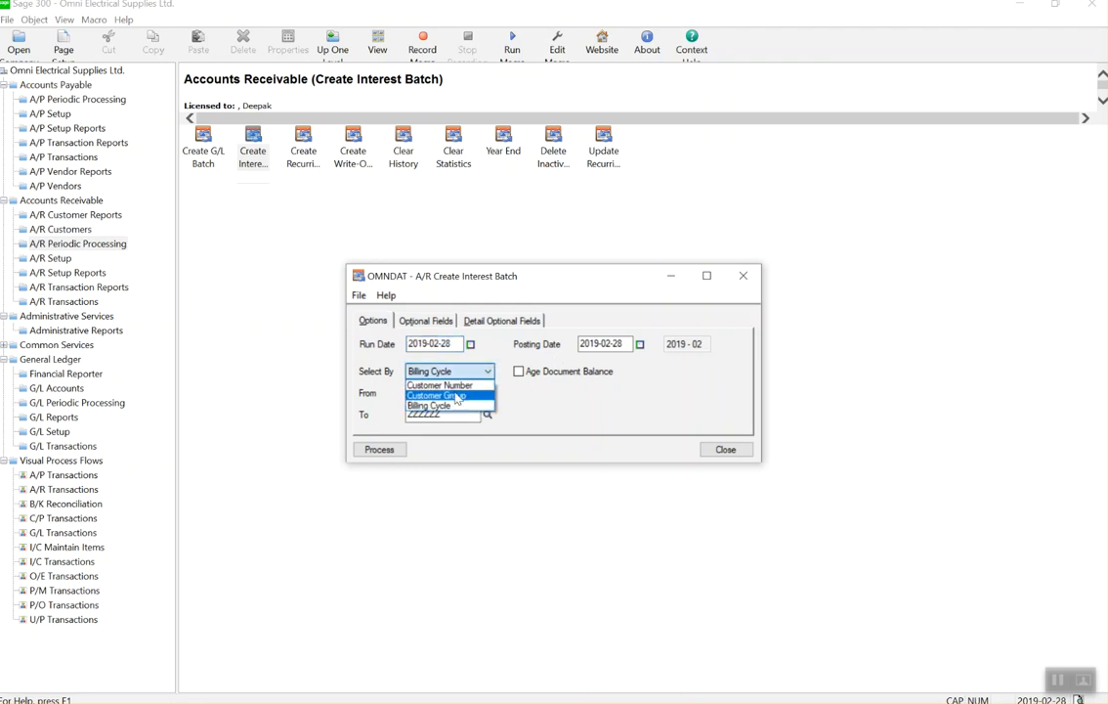
{"action": "left_click", "coordinate": [452, 387]}
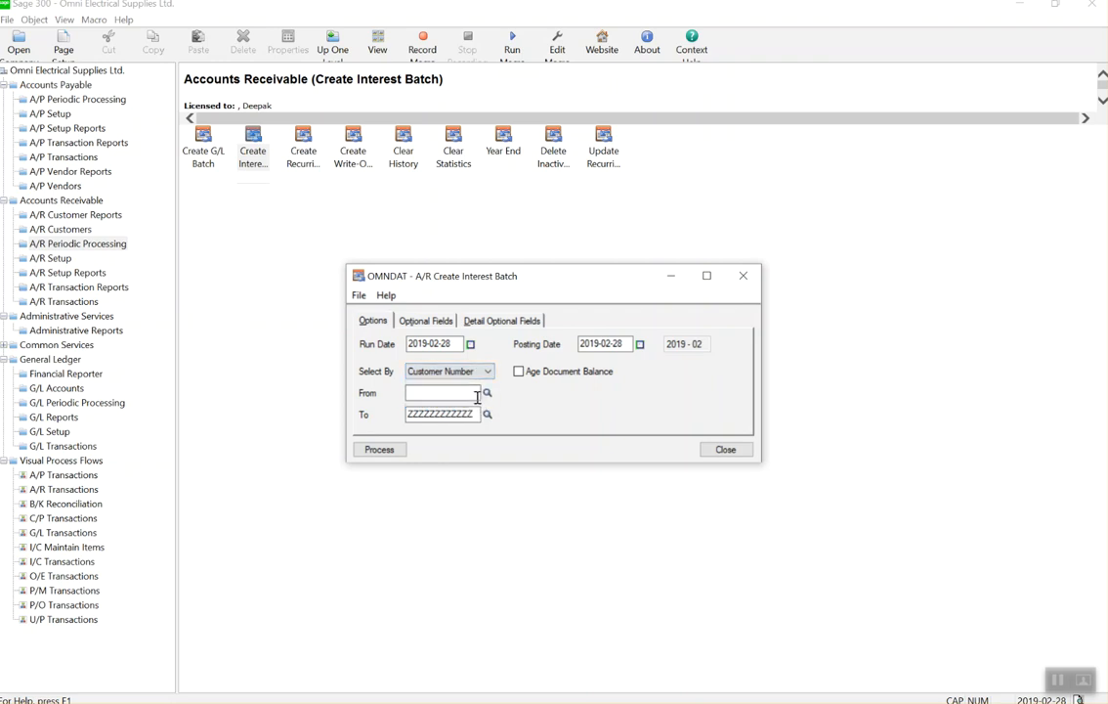
Process the interest batch for the full range of customer numbers and close the form.
{"action": "left_click", "coordinate": [488, 393]}
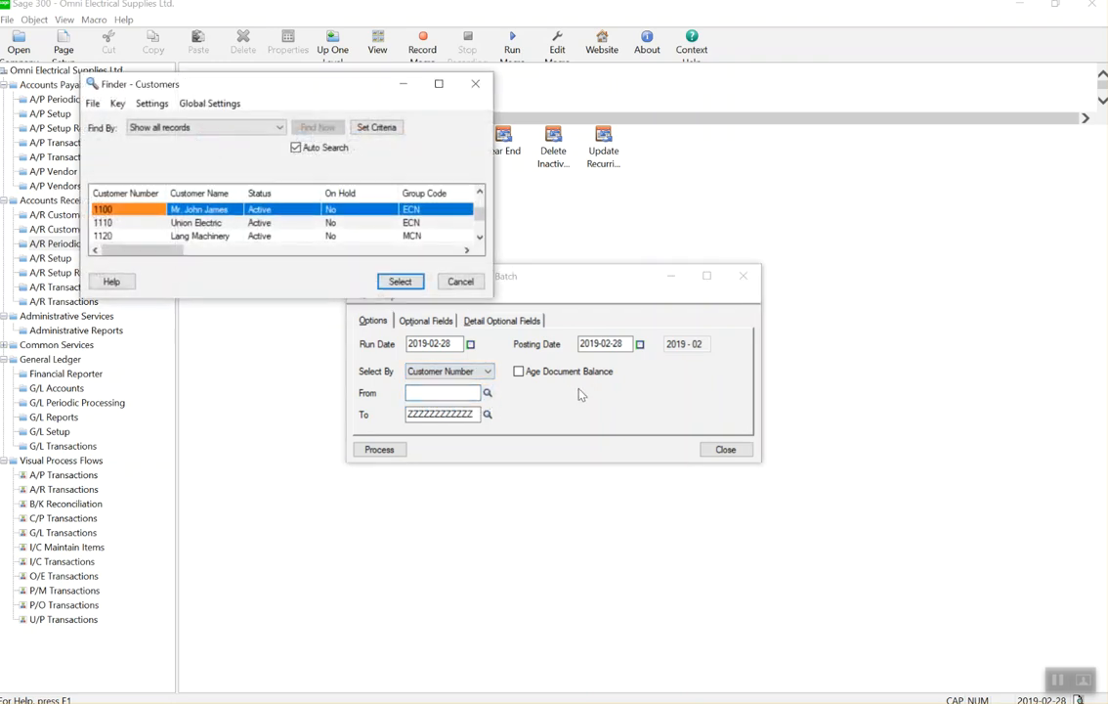
{"action": "left_click", "coordinate": [460, 282]}
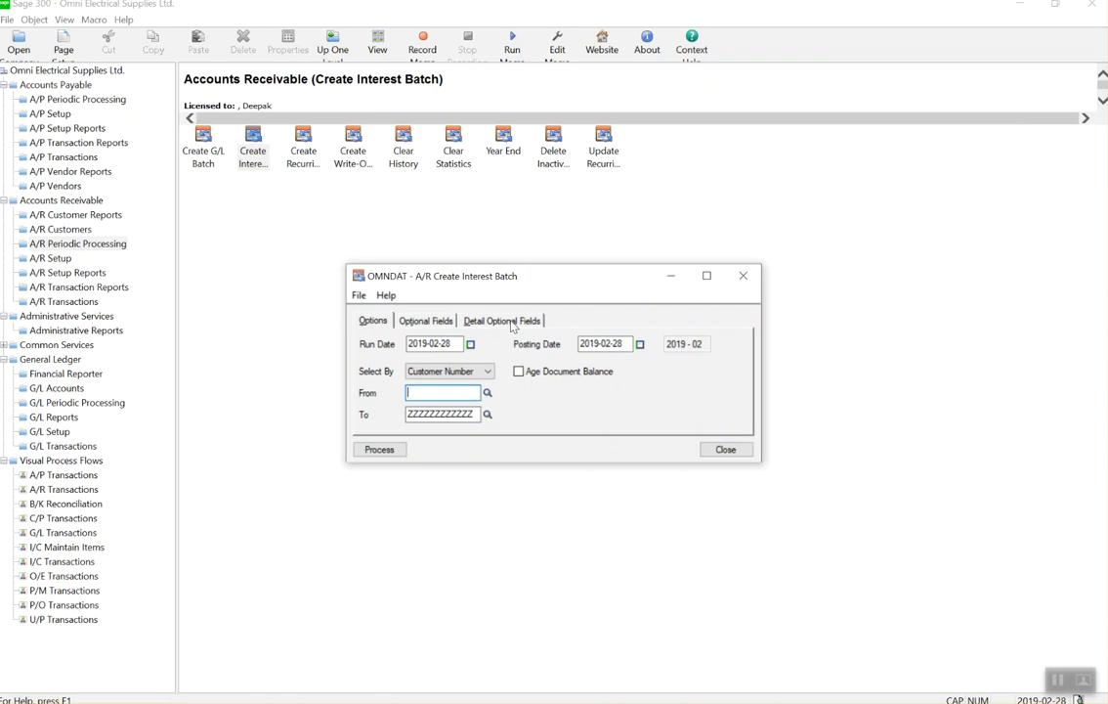
{"action": "left_click", "coordinate": [380, 449]}
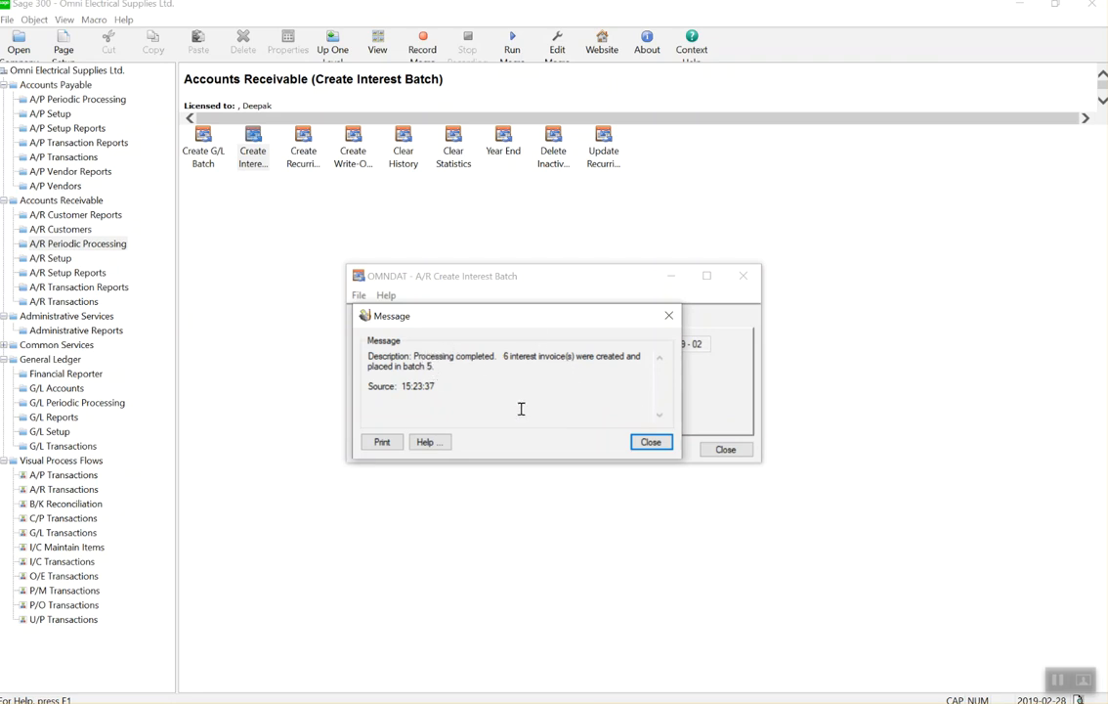
{"action": "left_click", "coordinate": [657, 445]}
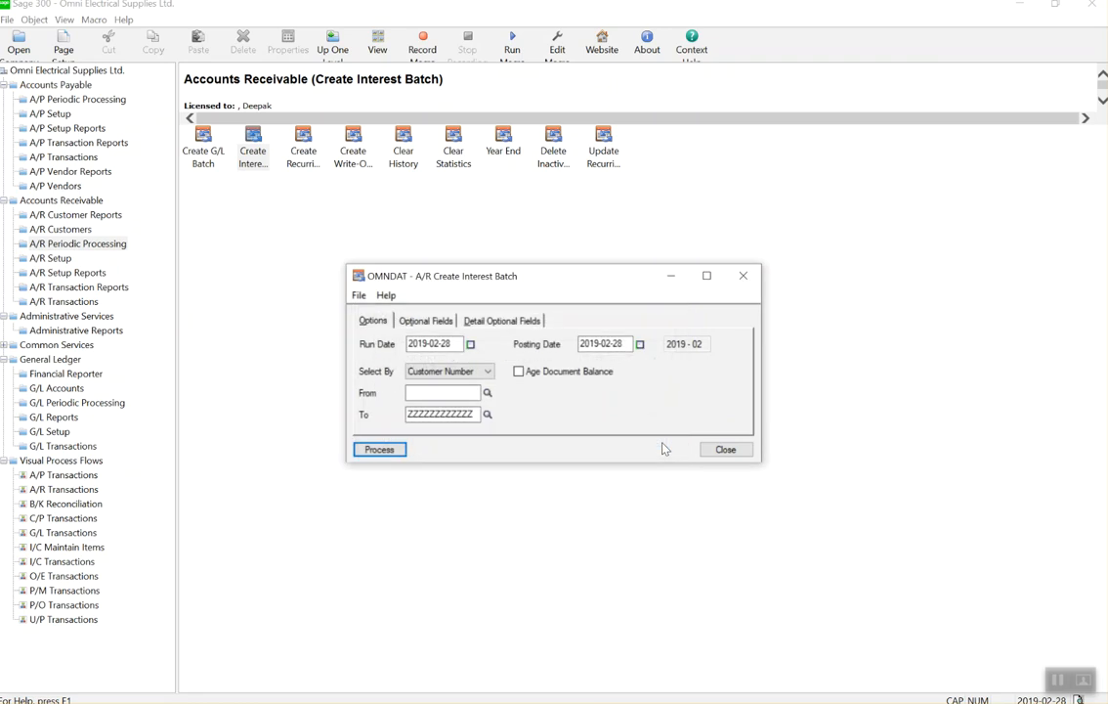
{"action": "left_click", "coordinate": [719, 451]}
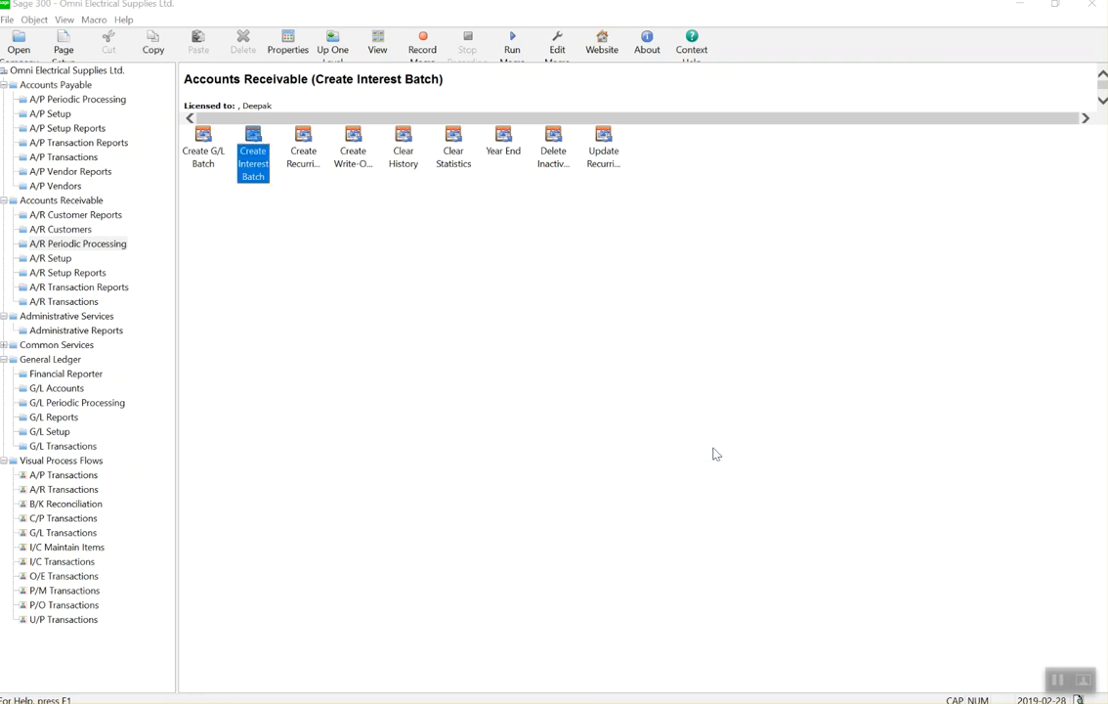
Open the A/R invoice batch list.
{"action": "left_click", "coordinate": [70, 301]}
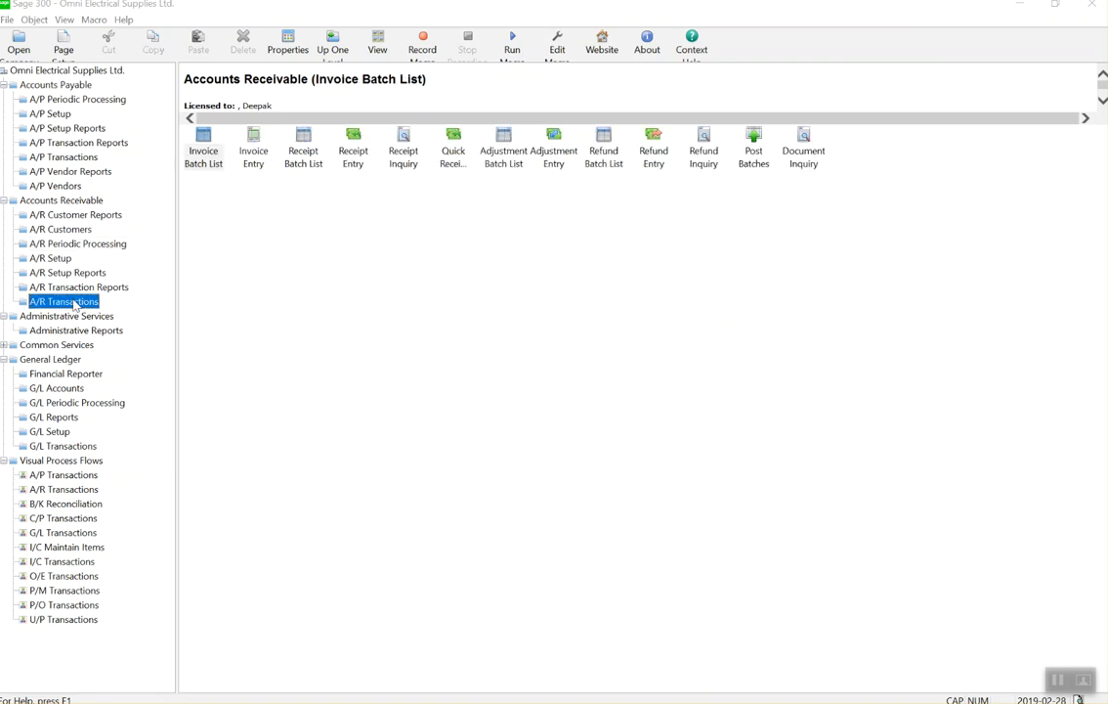
{"action": "left_click", "coordinate": [207, 143]}
{"action": "double_click", "coordinate": [208, 144]}
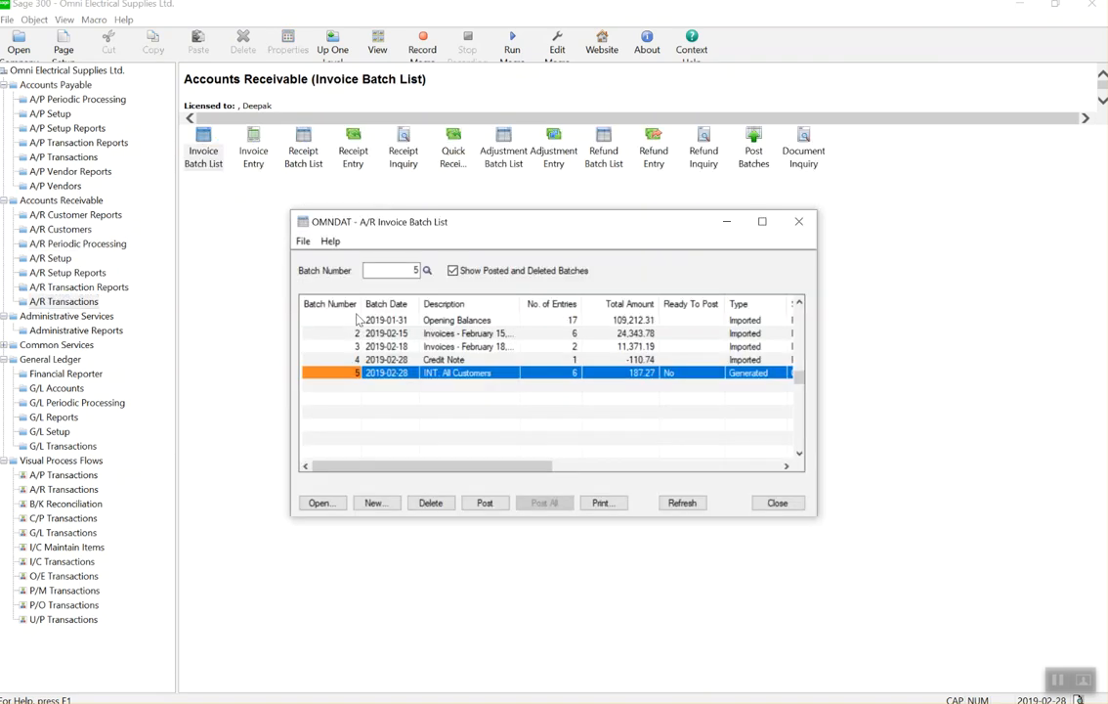
Review the entries of interest batch 5 one by one, checking the customers and interest amounts, and close the batch.
{"action": "double_click", "coordinate": [647, 377]}
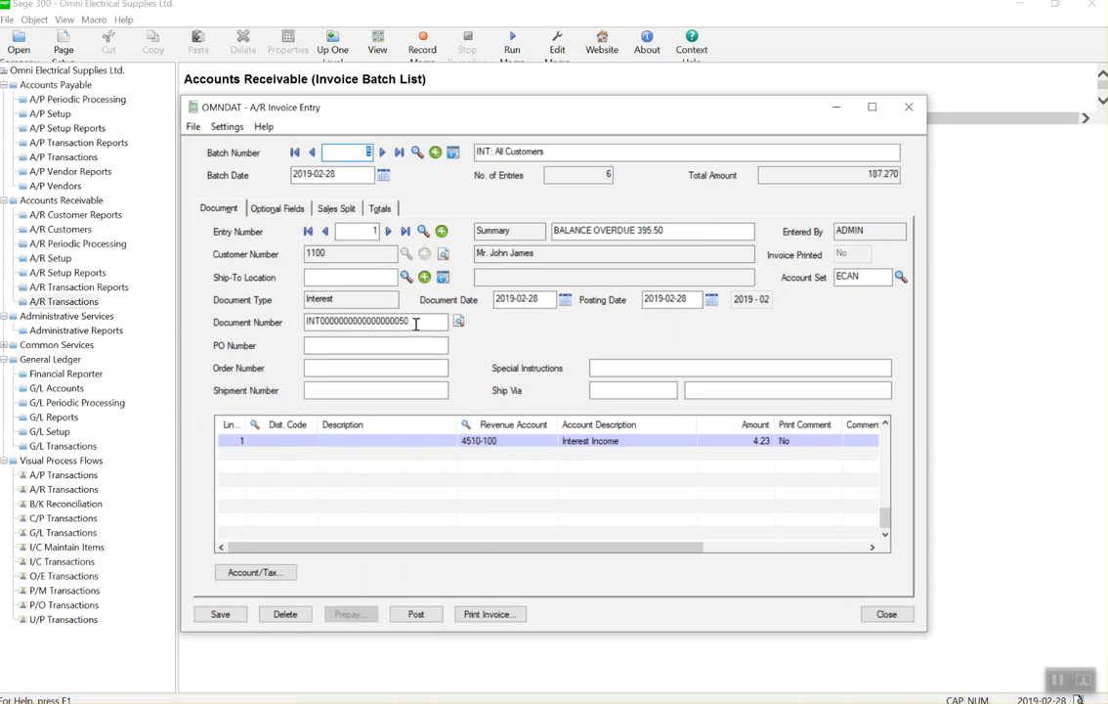
{"action": "left_click", "coordinate": [389, 231]}
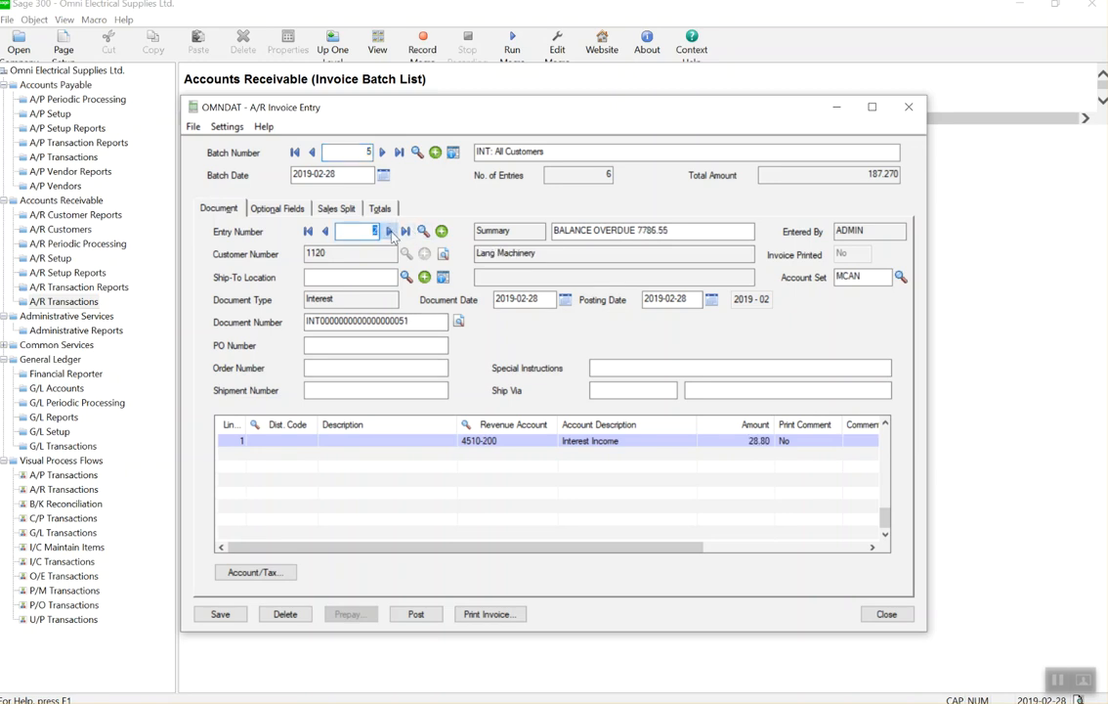
{"action": "left_click", "coordinate": [388, 231]}
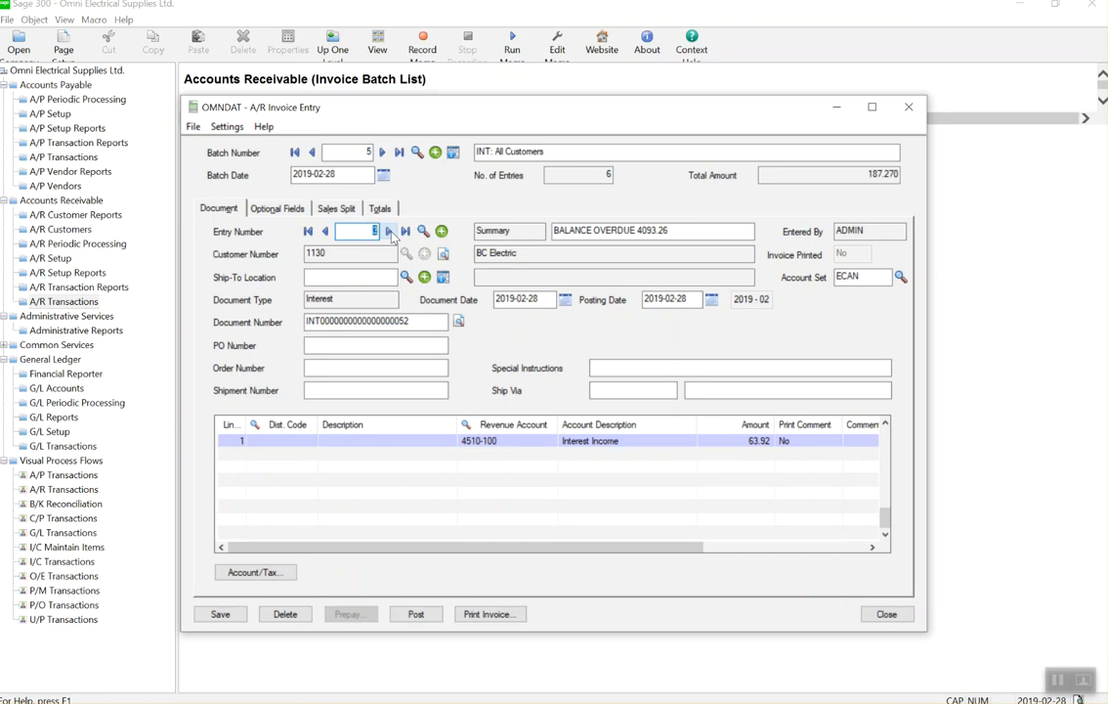
{"action": "left_click", "coordinate": [389, 230]}
{"action": "left_click", "coordinate": [389, 231]}
{"action": "left_click", "coordinate": [389, 230]}
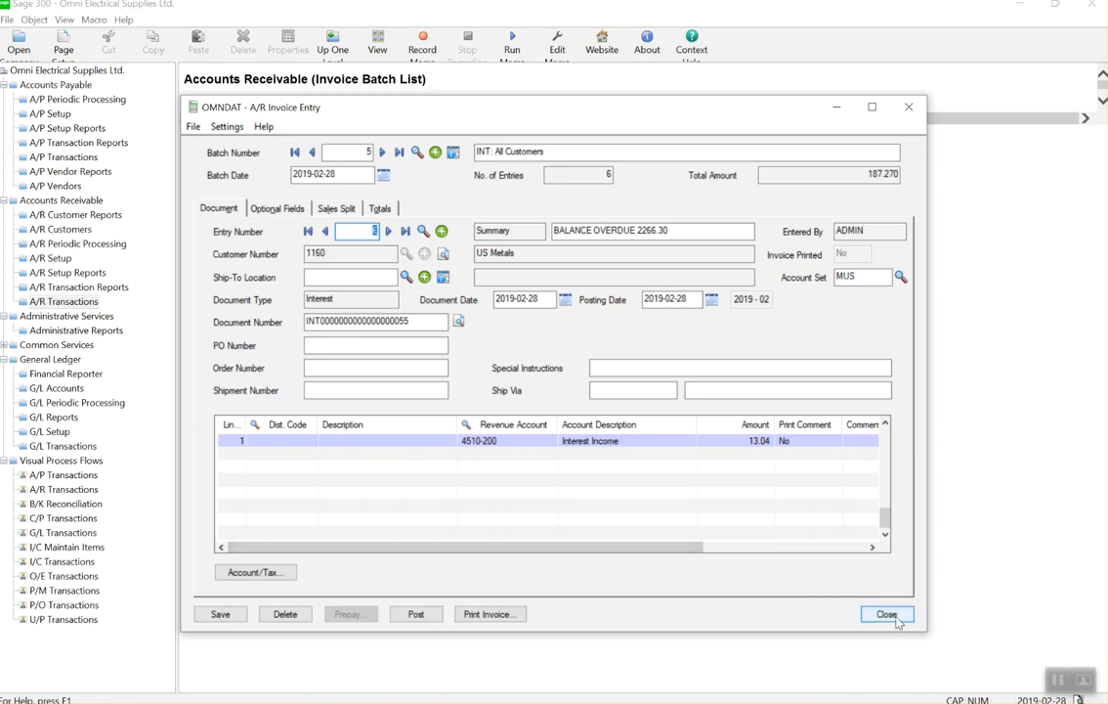
{"action": "left_click", "coordinate": [896, 618]}
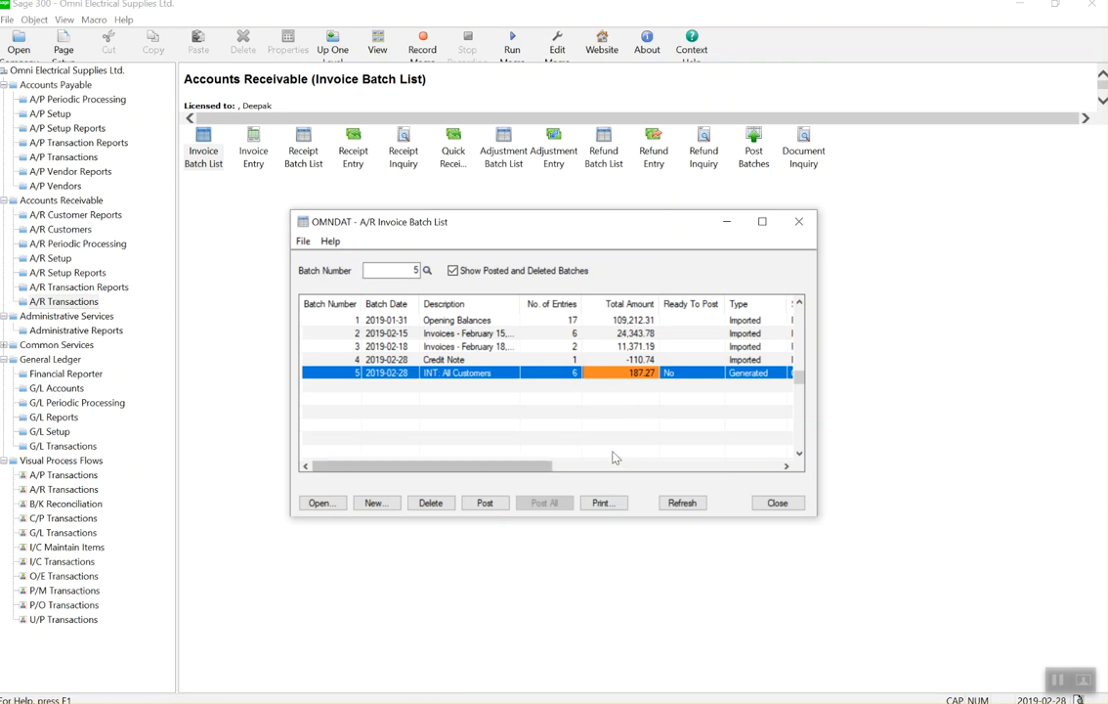
Try to mark interest batch 5 as ready to post and bring up its batch listing report options.
{"action": "double_click", "coordinate": [674, 372]}
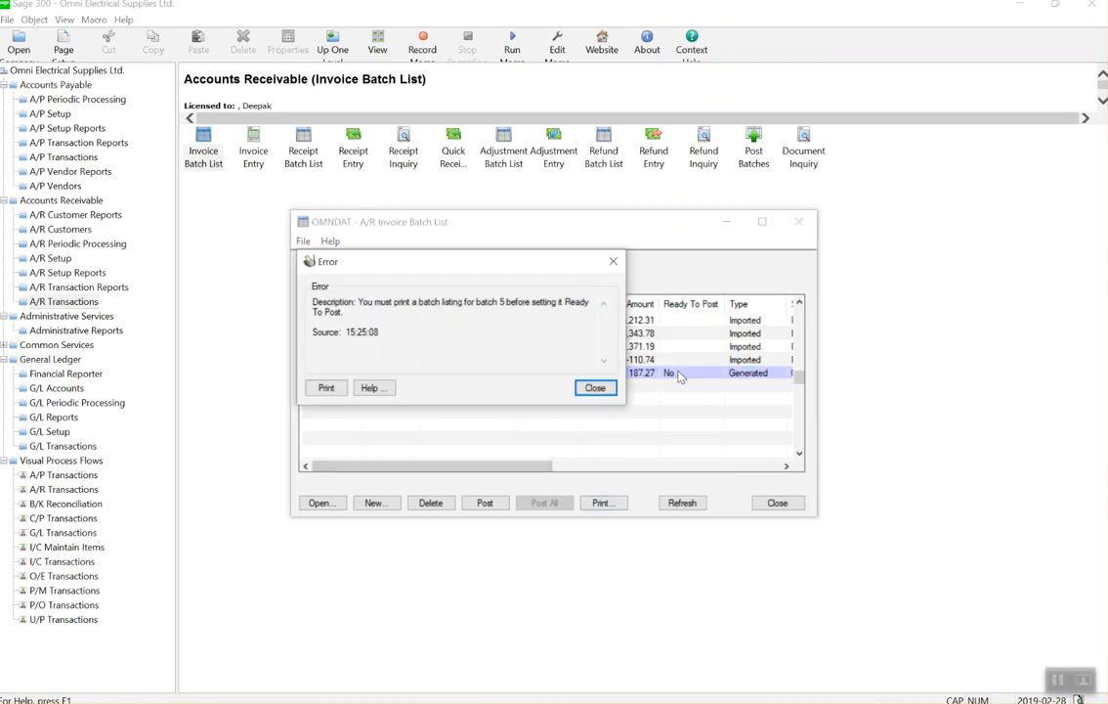
{"action": "left_click", "coordinate": [595, 388]}
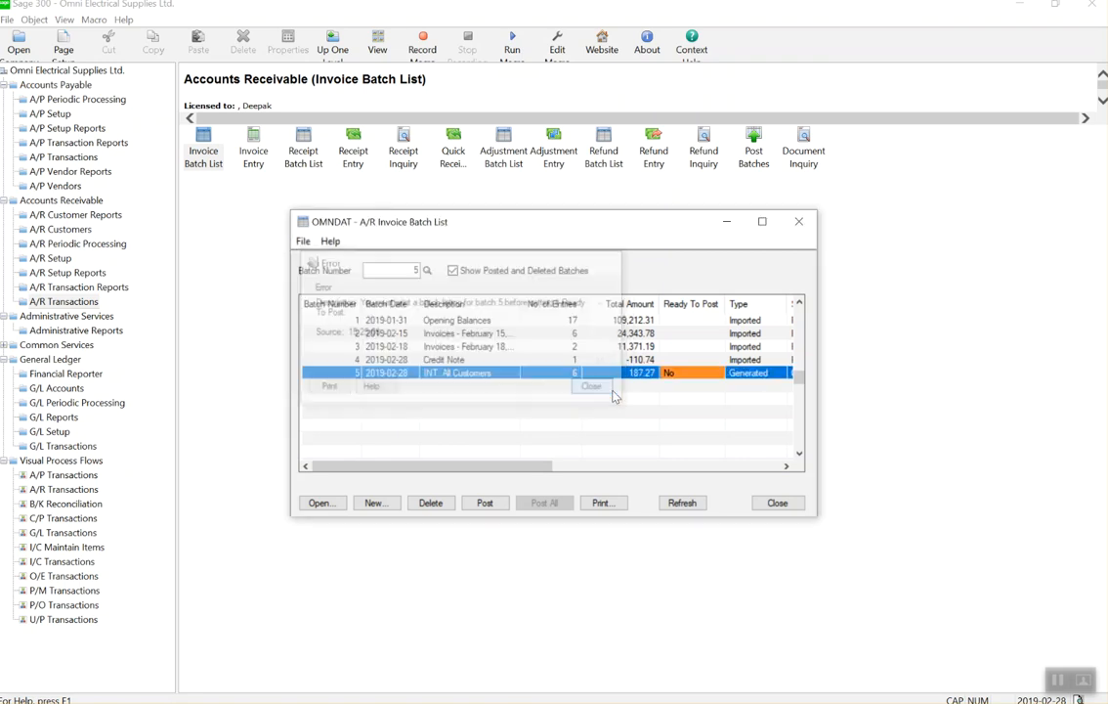
{"action": "left_click", "coordinate": [603, 504]}
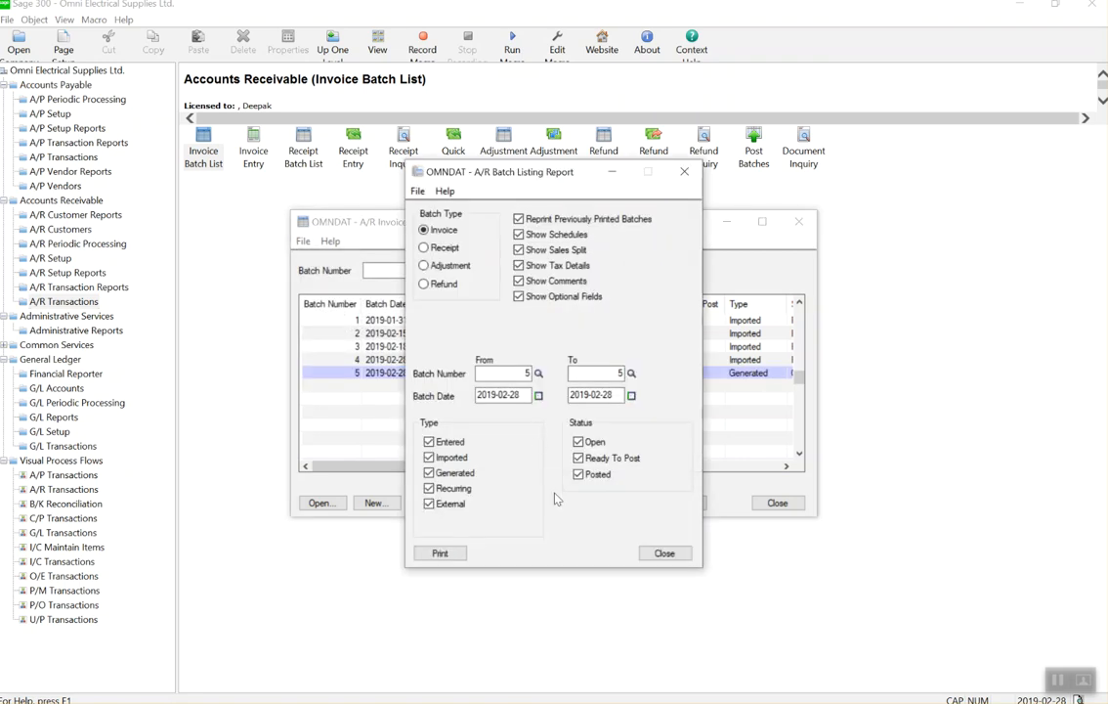
{"action": "left_click", "coordinate": [664, 553]}
Set the print destination to Preview with Letter/A4 as the default paper size.
{"action": "left_click", "coordinate": [7, 20]}
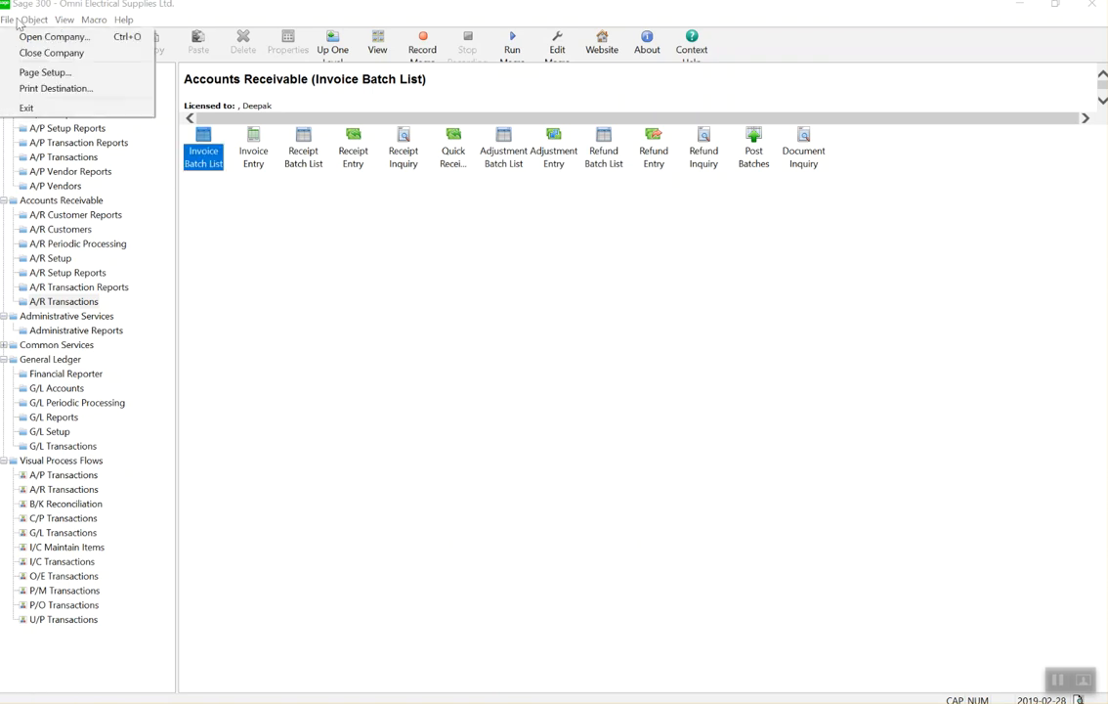
{"action": "left_click", "coordinate": [24, 88]}
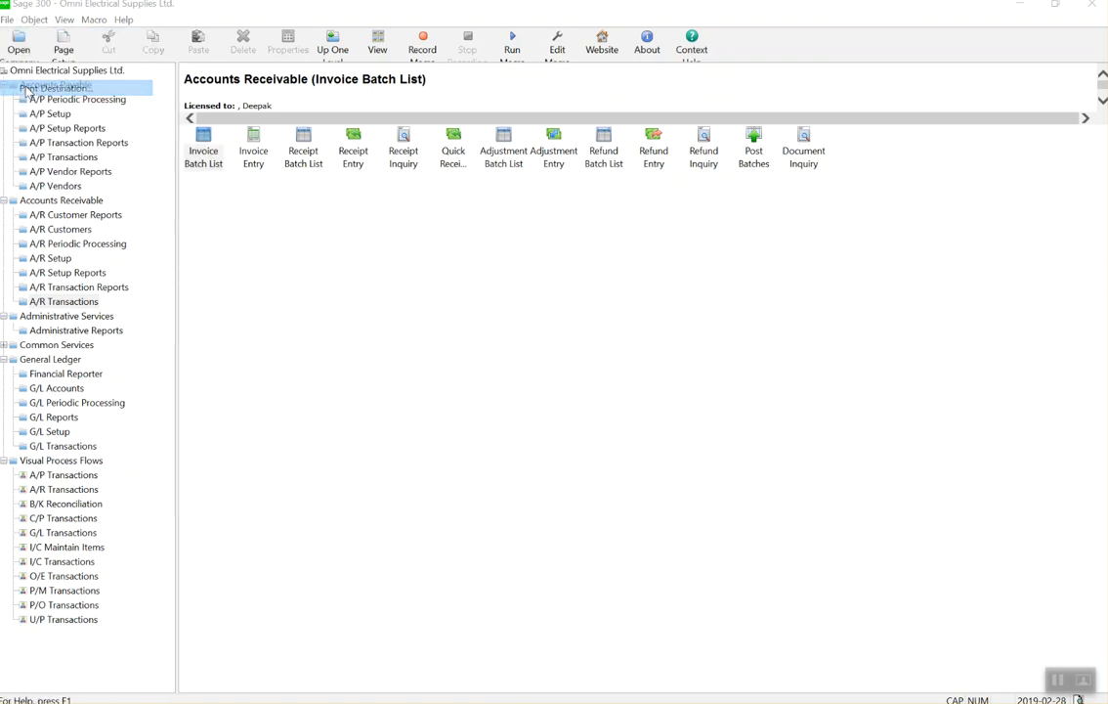
{"action": "left_click", "coordinate": [413, 271]}
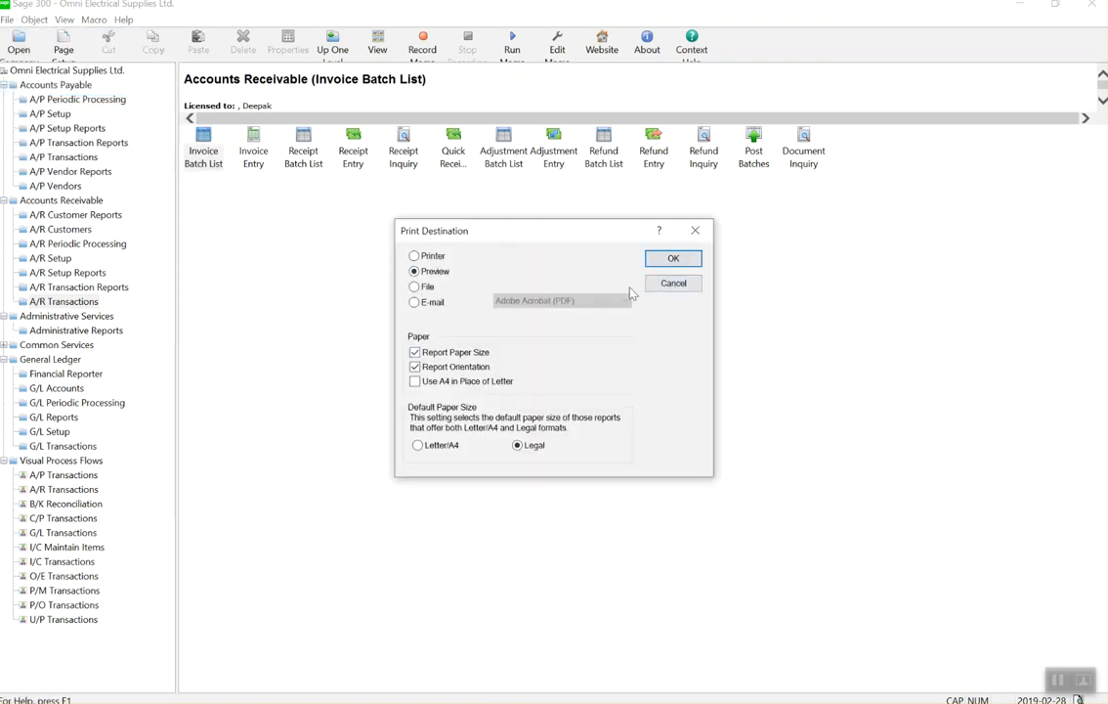
{"action": "left_click", "coordinate": [446, 447]}
{"action": "left_click", "coordinate": [673, 259]}
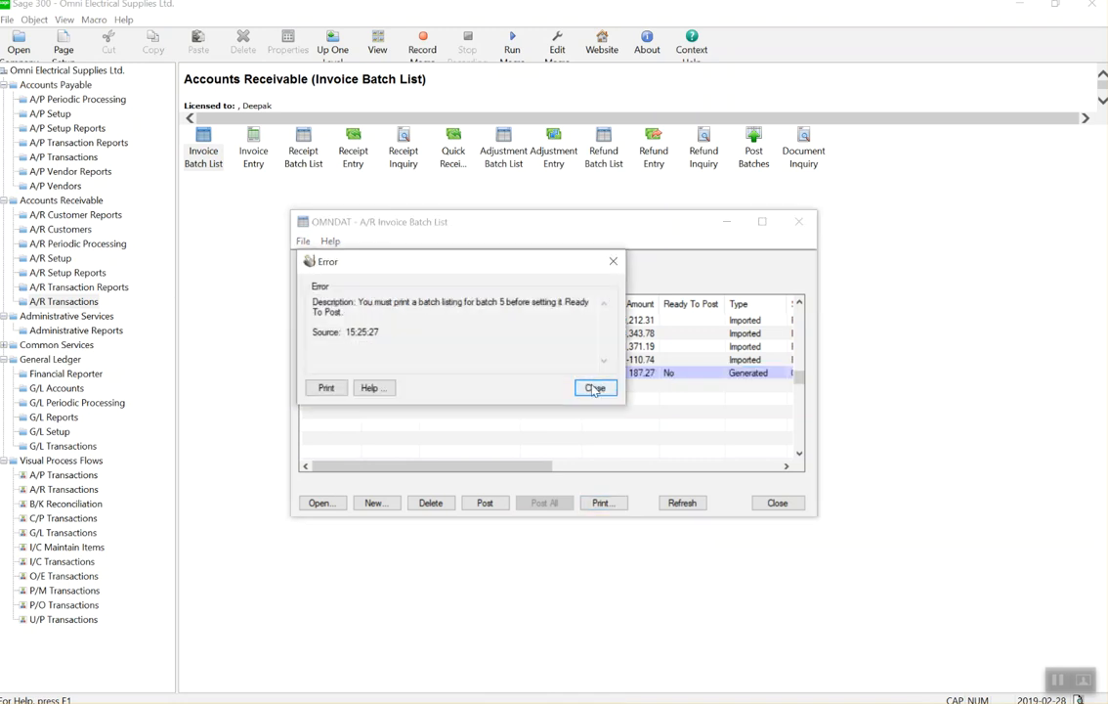
Print the batch listing report for invoice batch 5 to the preview, look through it and close it.
{"action": "left_click", "coordinate": [592, 386]}
{"action": "left_click", "coordinate": [602, 504]}
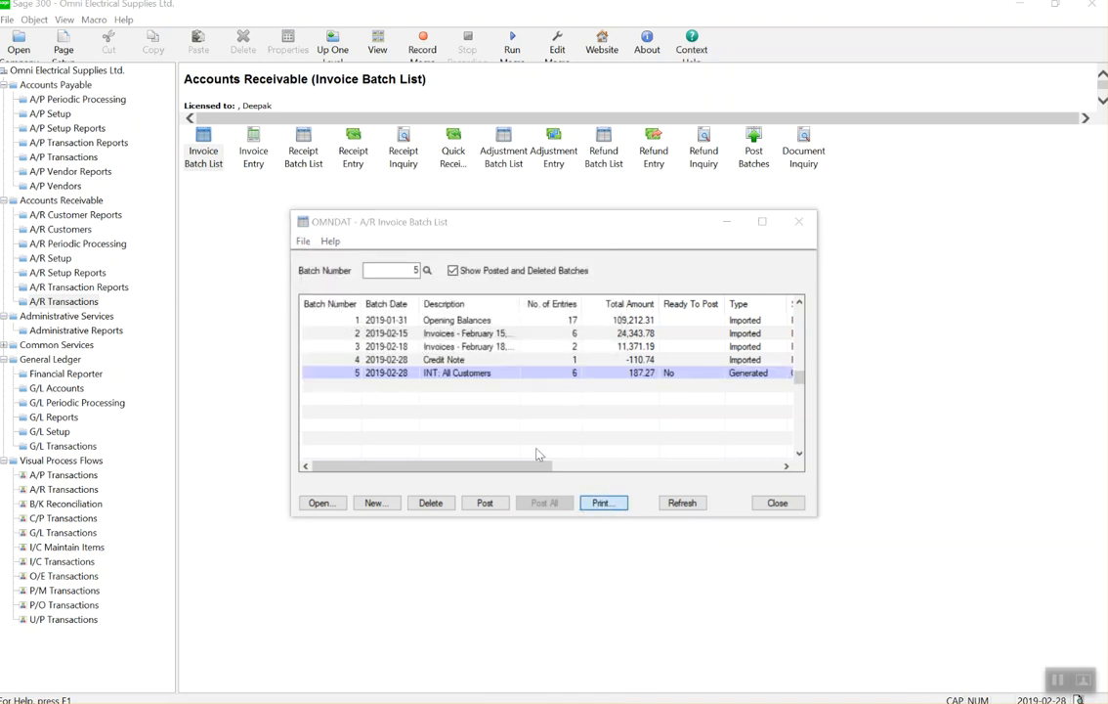
{"action": "left_click", "coordinate": [439, 554]}
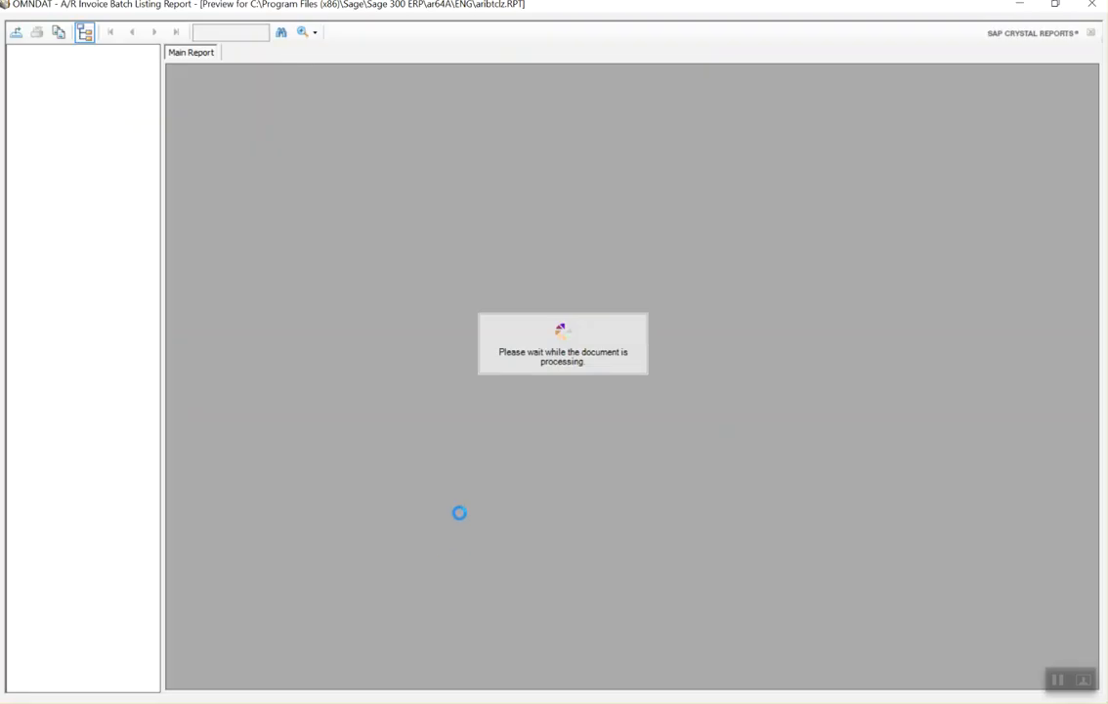
{"action": "scroll", "coordinate": [693, 333], "scroll_direction": "down", "scroll_amount": 1}
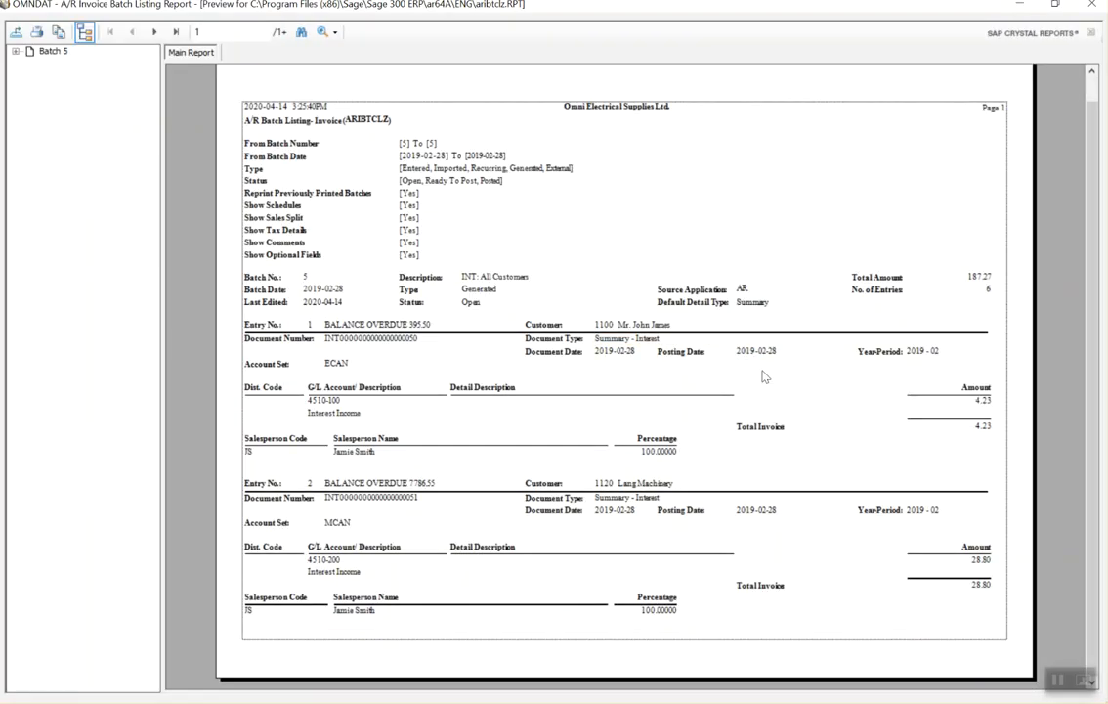
{"action": "left_click", "coordinate": [1091, 4]}
{"action": "left_click", "coordinate": [666, 555]}
Mark interest batch 5 as ready to post, post it and close the batch list.
{"action": "double_click", "coordinate": [692, 373]}
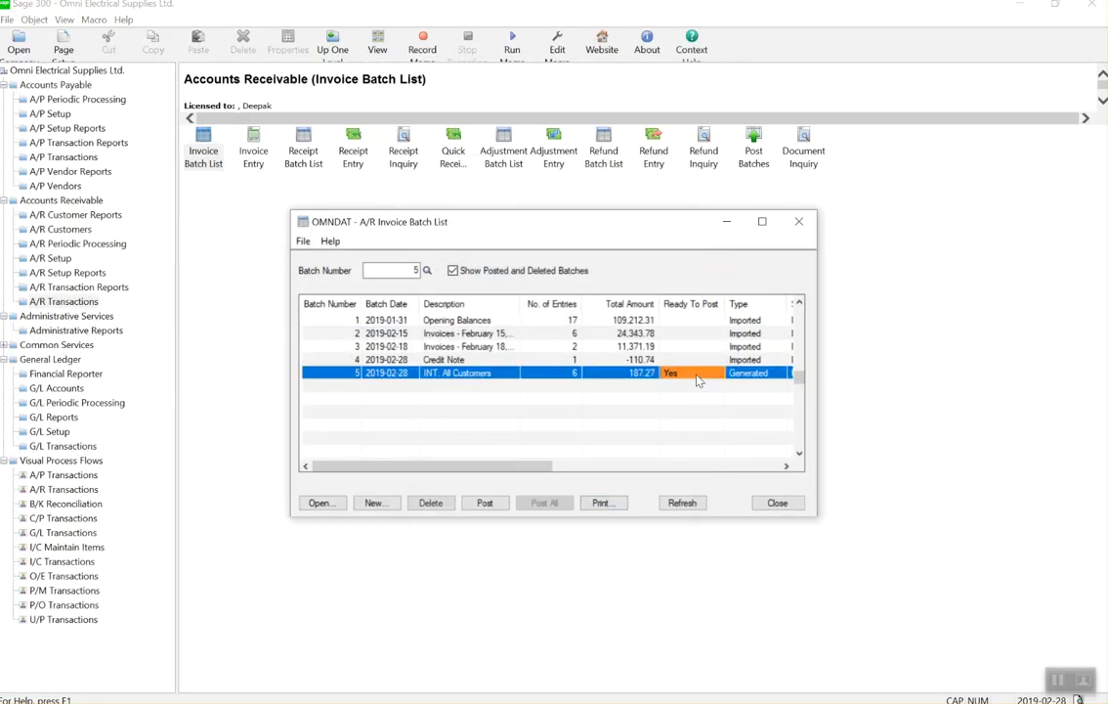
{"action": "left_click", "coordinate": [485, 502]}
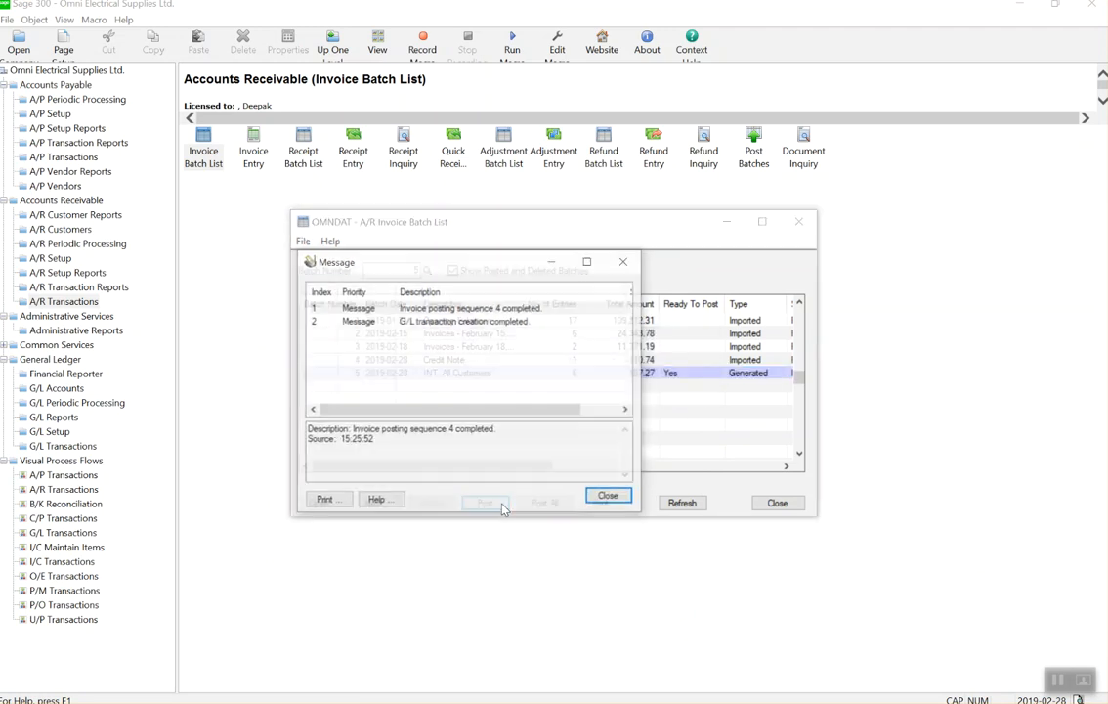
{"action": "left_click", "coordinate": [610, 496]}
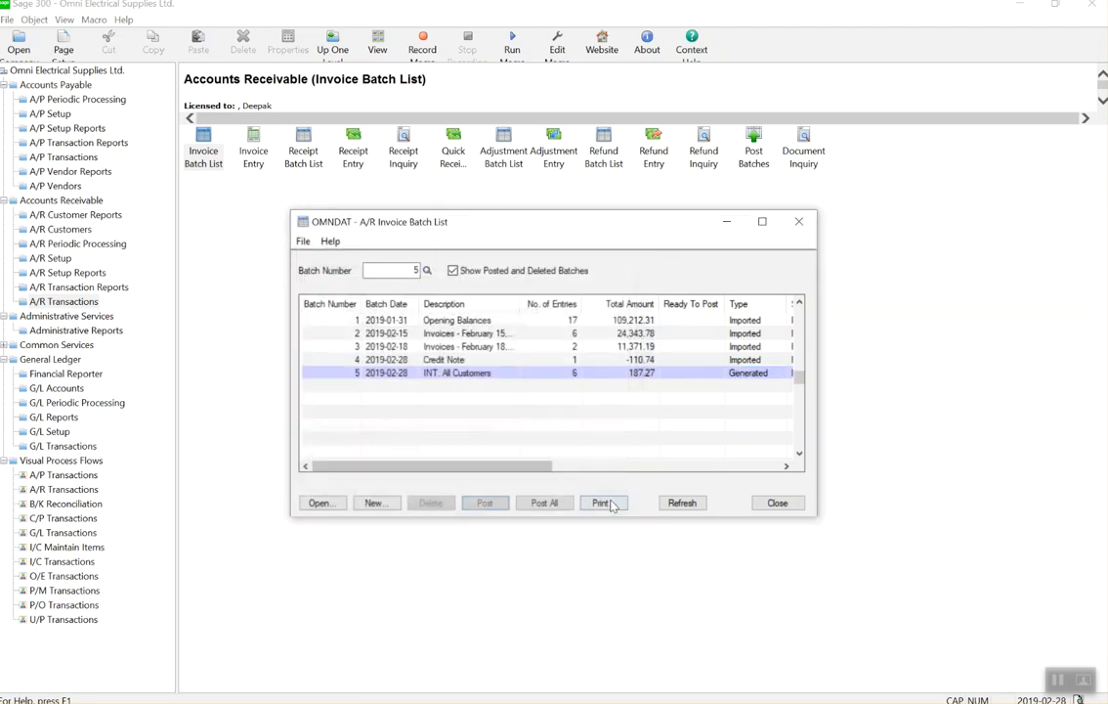
{"action": "left_click", "coordinate": [794, 508]}
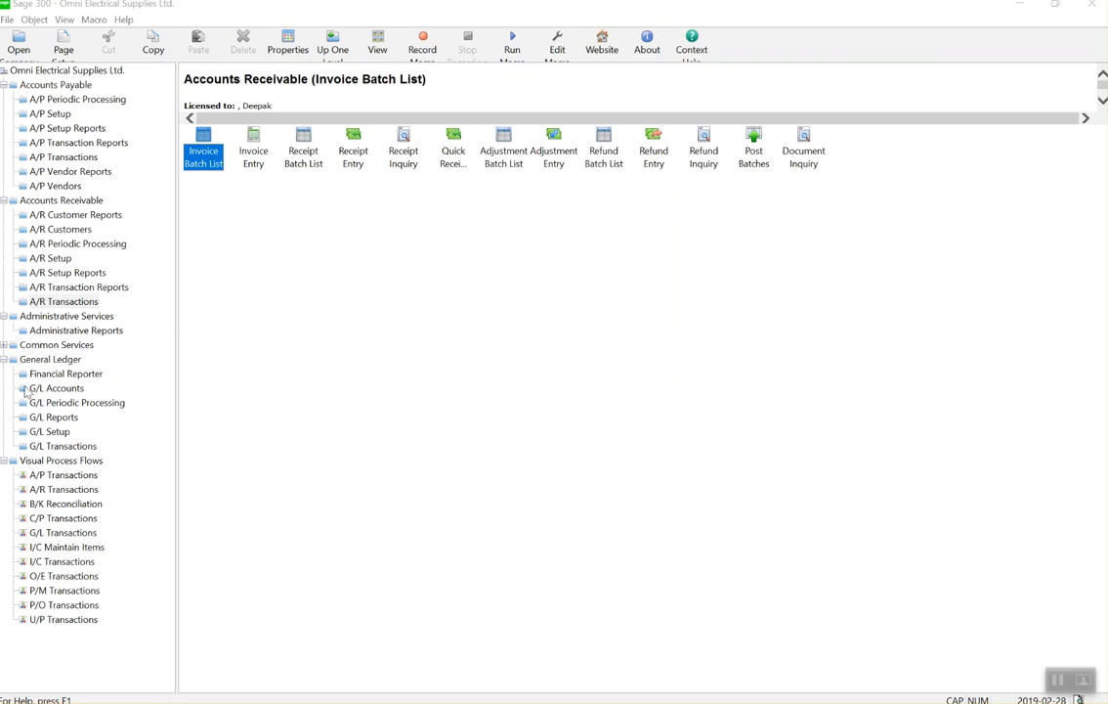
Locate Interest Profiles in the A/R setup options and view the contents of the A/R Customers folder.
{"action": "left_click", "coordinate": [49, 260]}
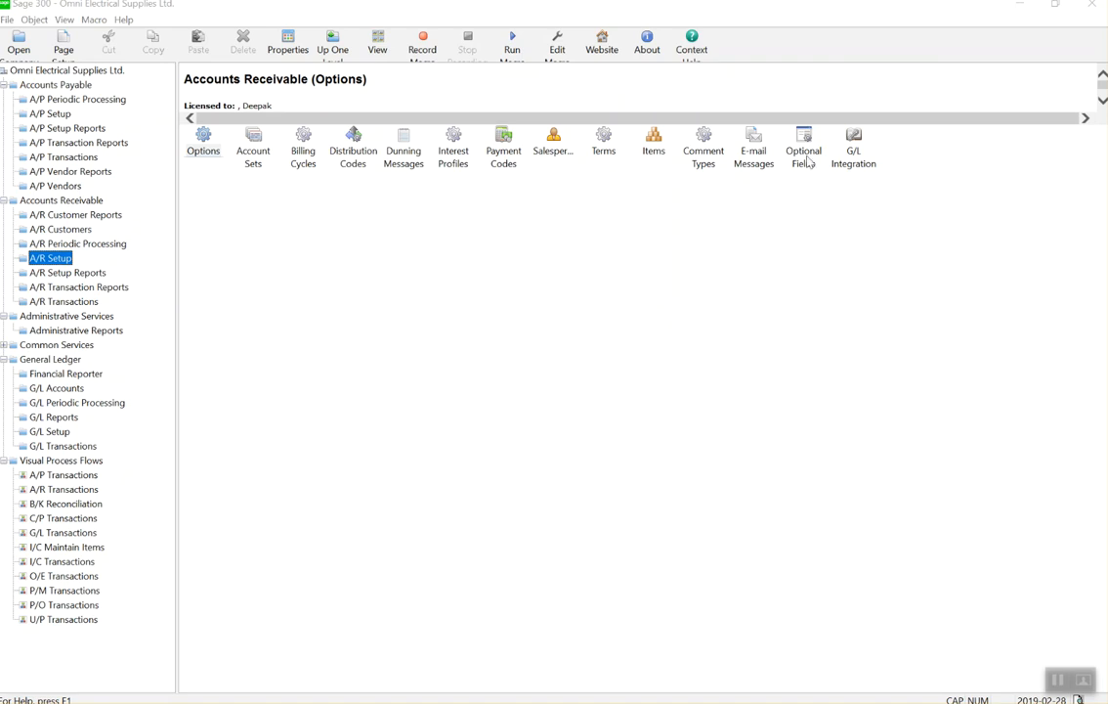
{"action": "left_click", "coordinate": [704, 161]}
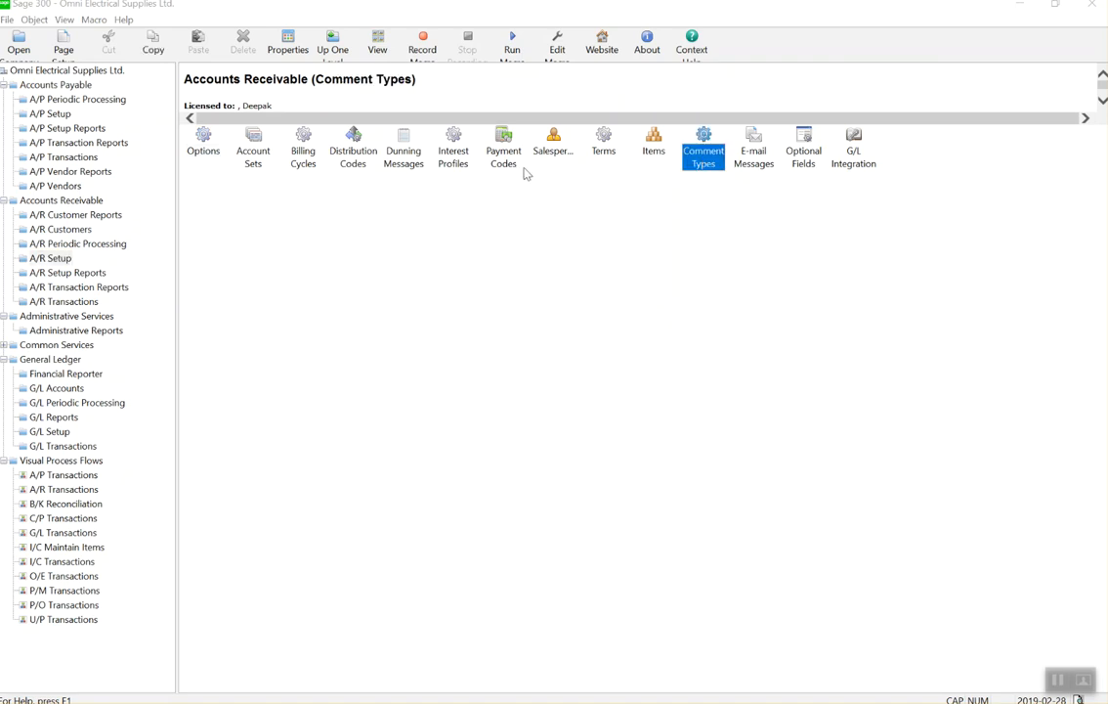
{"action": "left_click", "coordinate": [453, 166]}
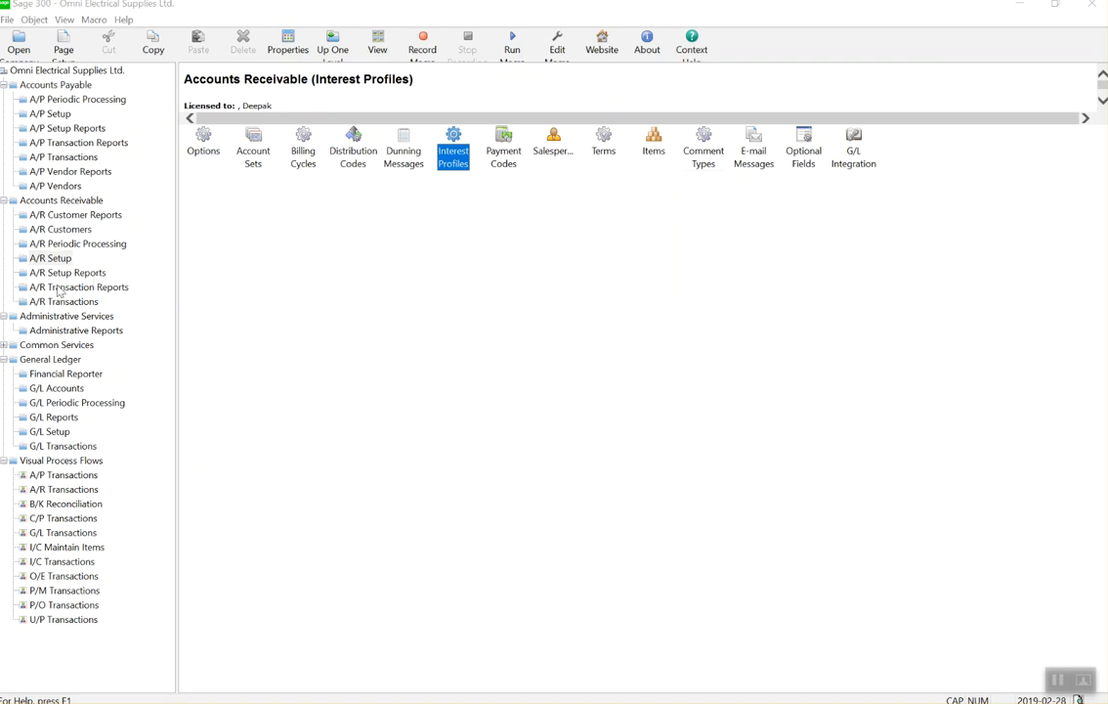
{"action": "left_click", "coordinate": [62, 230]}
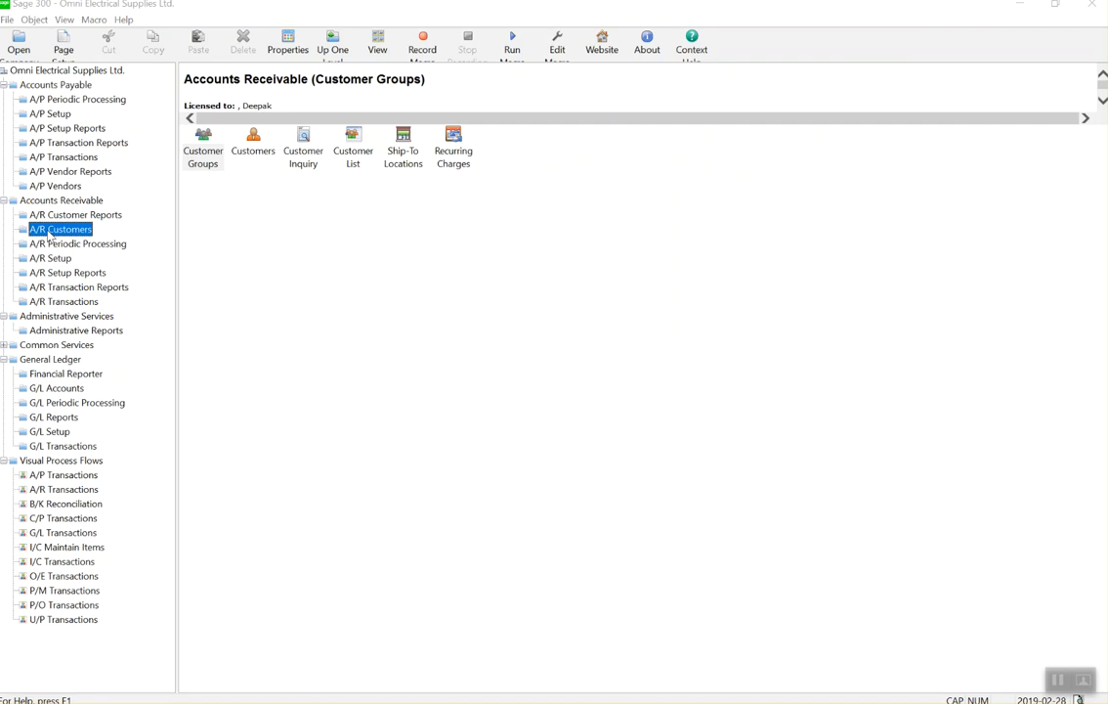
Open the MACHINE-RENTAL recurring charge for Lang Machinery and review its invoice, detail, optional field and sales split information.
{"action": "left_click", "coordinate": [462, 136]}
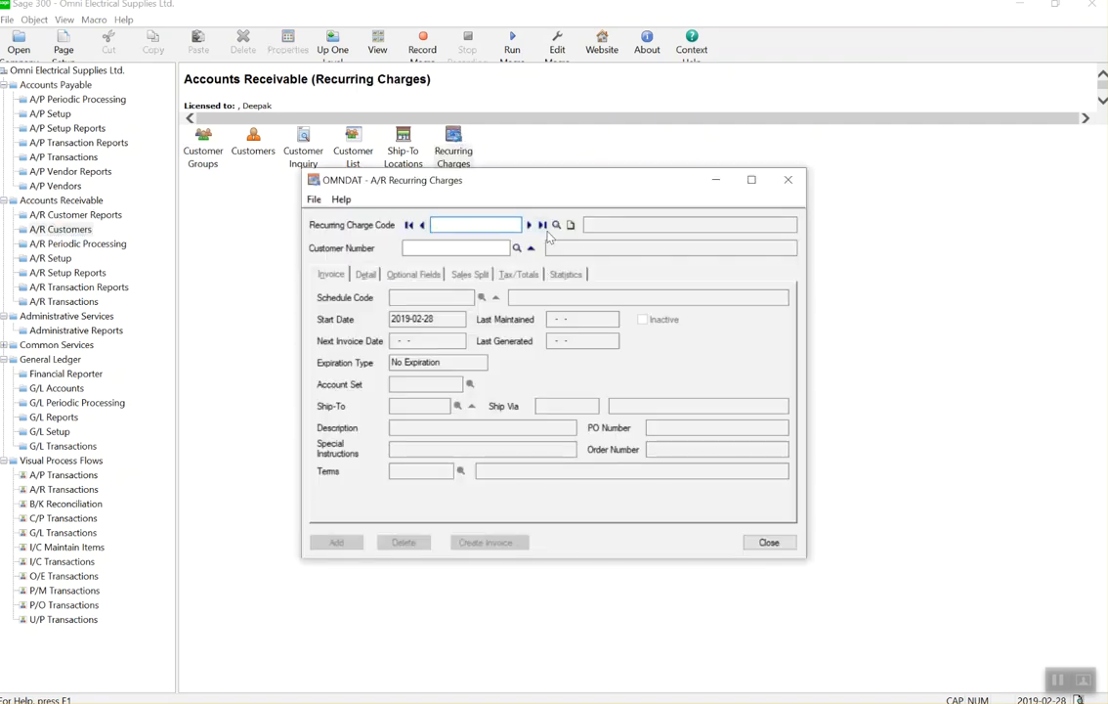
{"action": "left_click", "coordinate": [555, 224]}
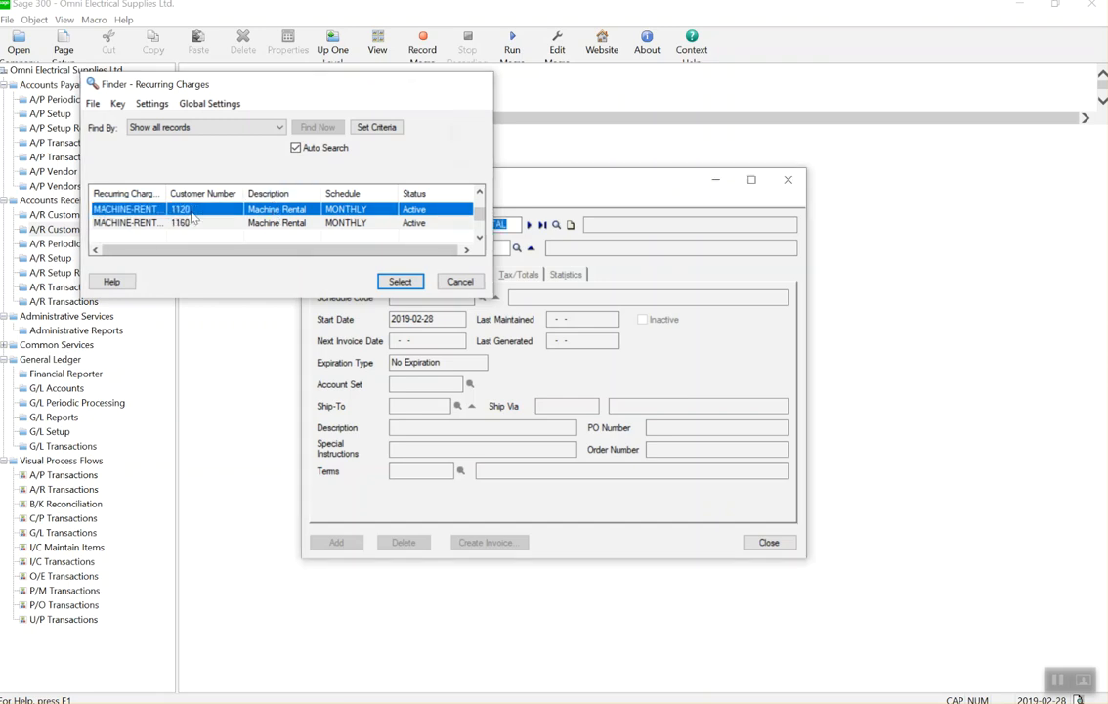
{"action": "double_click", "coordinate": [193, 218]}
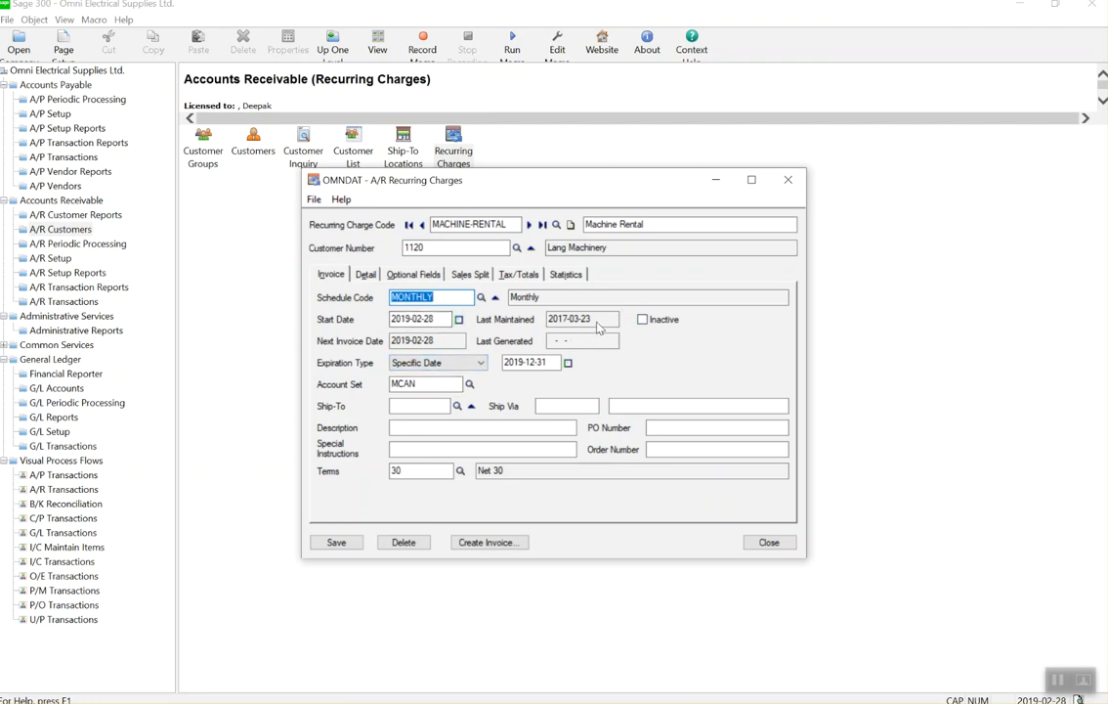
{"action": "left_click", "coordinate": [365, 274]}
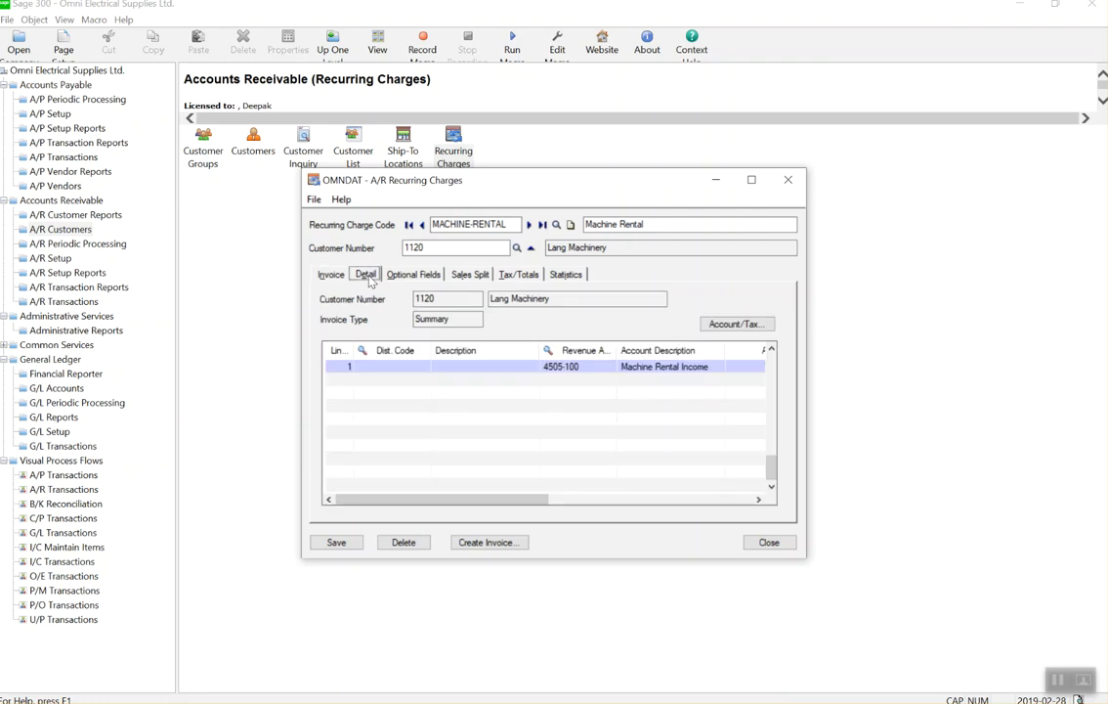
{"action": "left_click", "coordinate": [411, 274]}
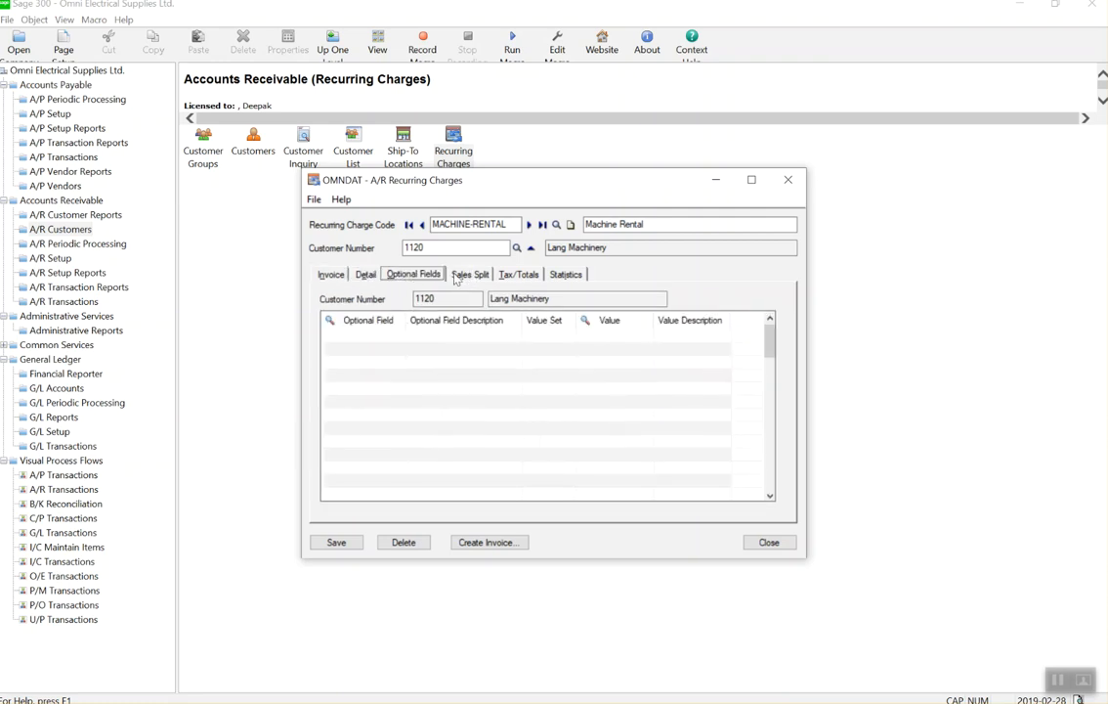
{"action": "left_click", "coordinate": [366, 274]}
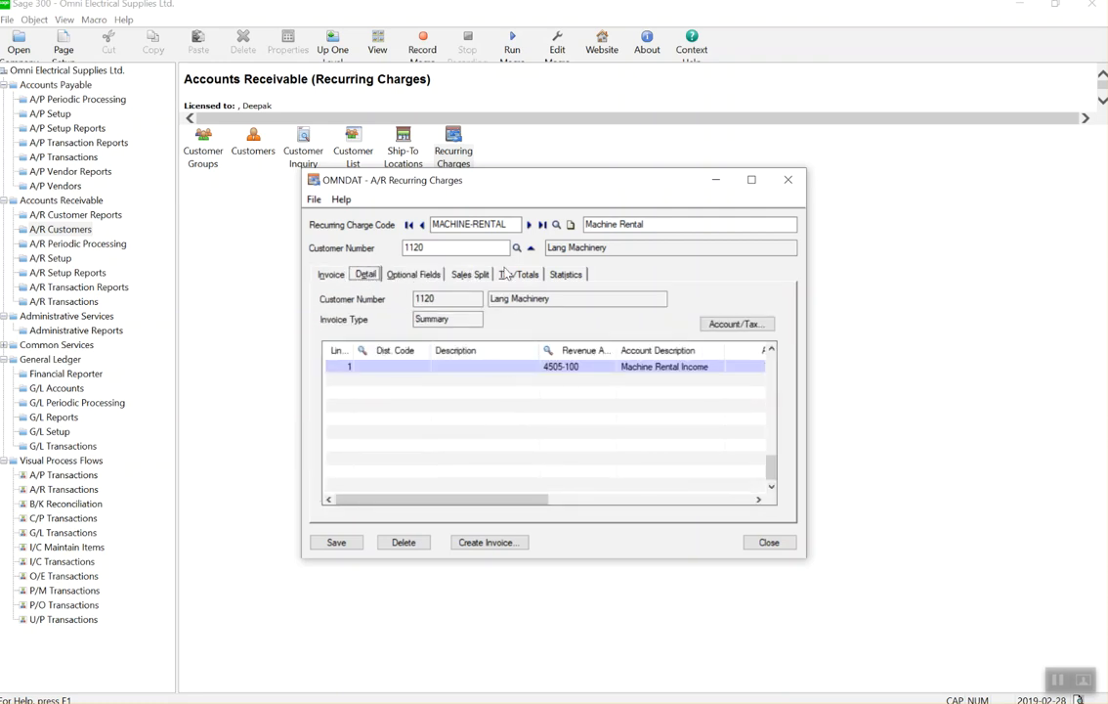
{"action": "left_click", "coordinate": [465, 277]}
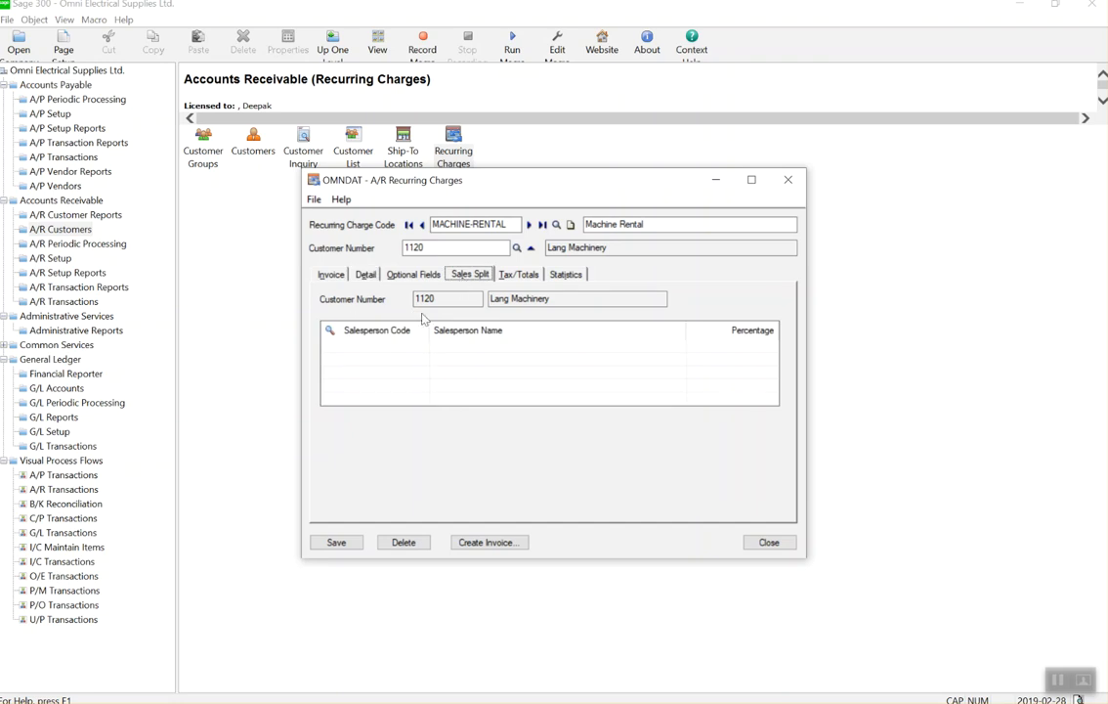
{"action": "left_click", "coordinate": [331, 276]}
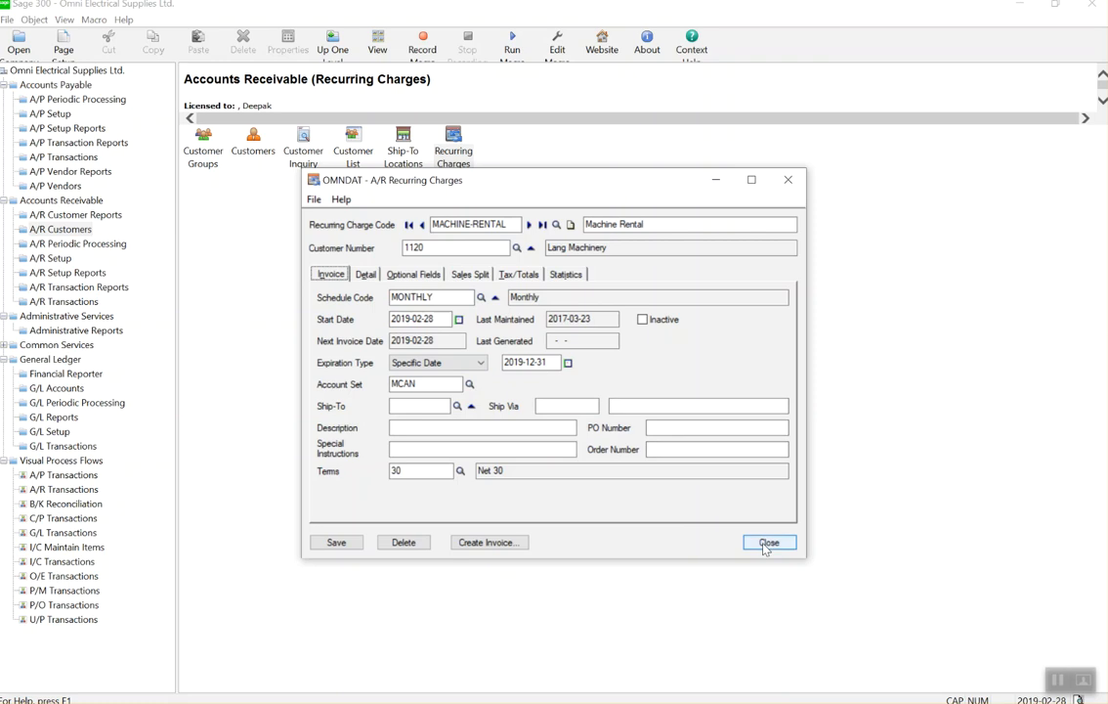
Look through the list of existing recurring charges and close the A/R Recurring Charges window.
{"action": "left_click", "coordinate": [556, 225]}
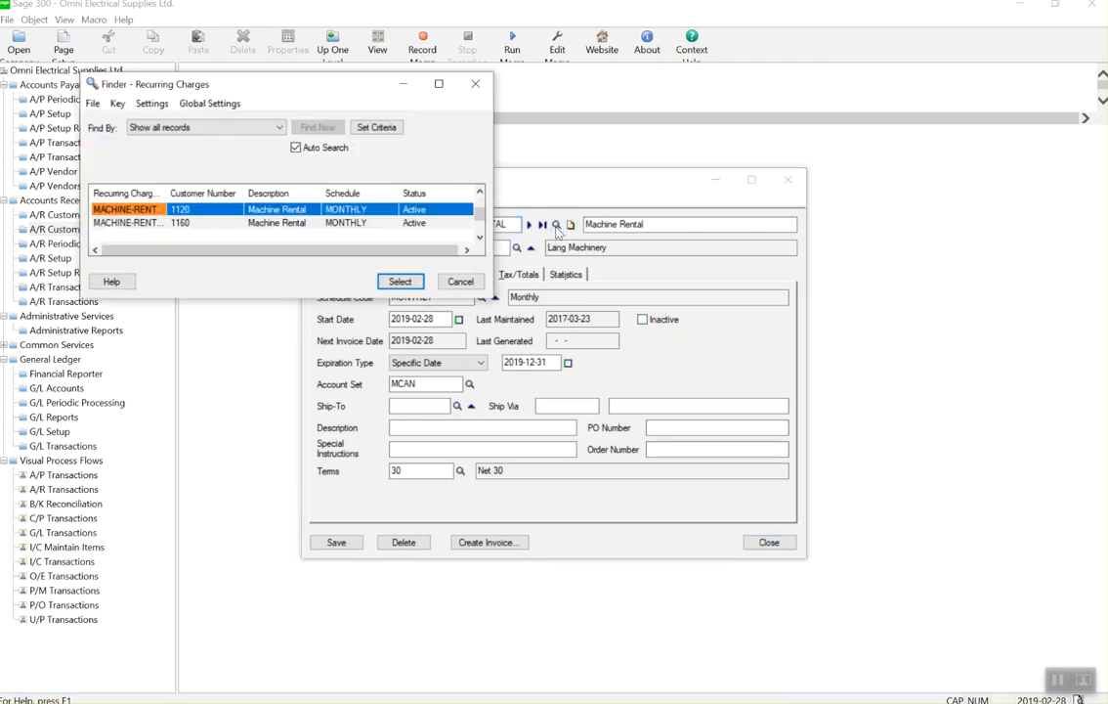
{"action": "left_click", "coordinate": [465, 282]}
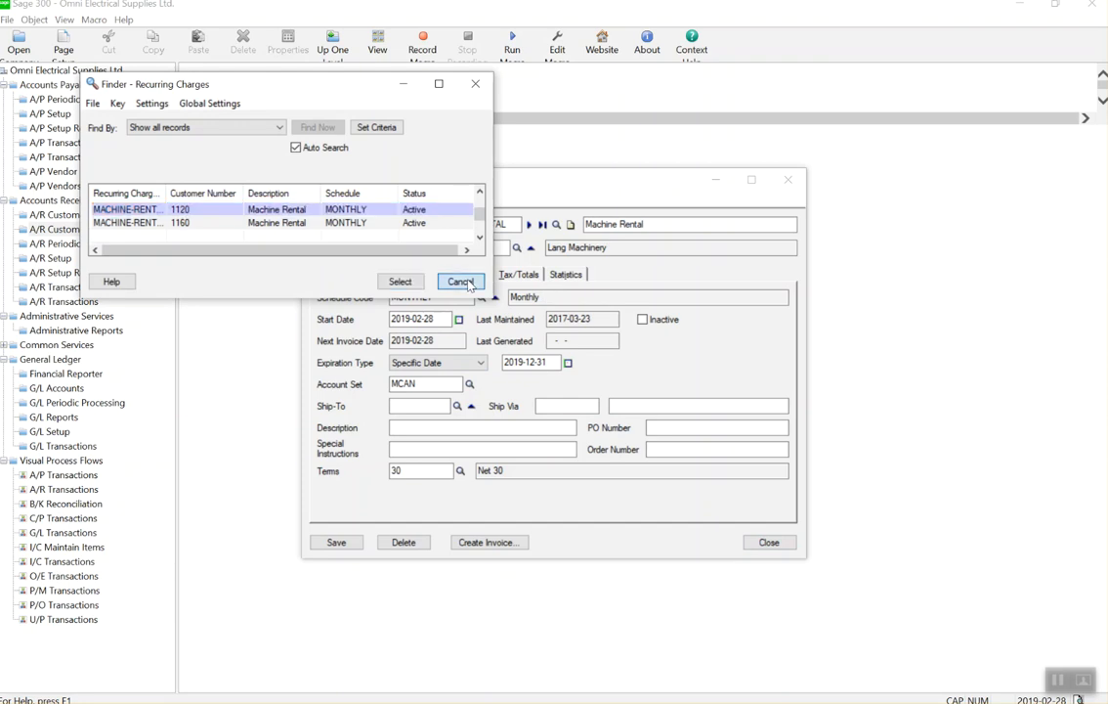
{"action": "left_click", "coordinate": [768, 542]}
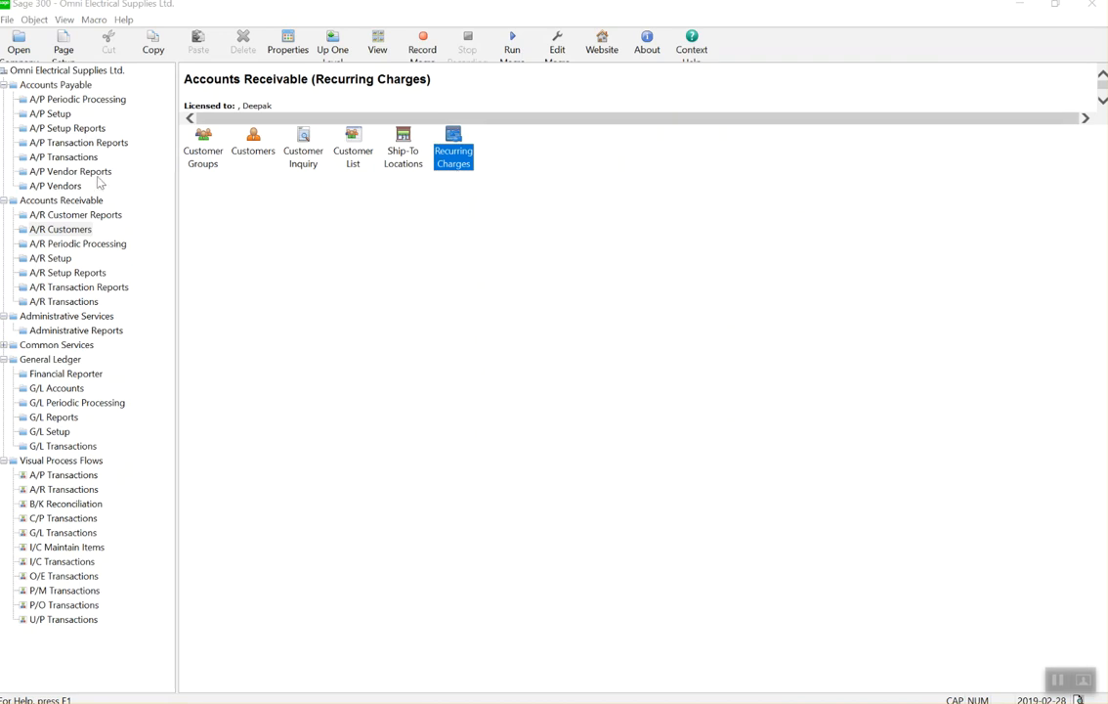
Create the A/R recurring charge batch with run date 2019-02-28 for all recurring charge codes, using the Default method.
{"action": "left_click", "coordinate": [83, 316]}
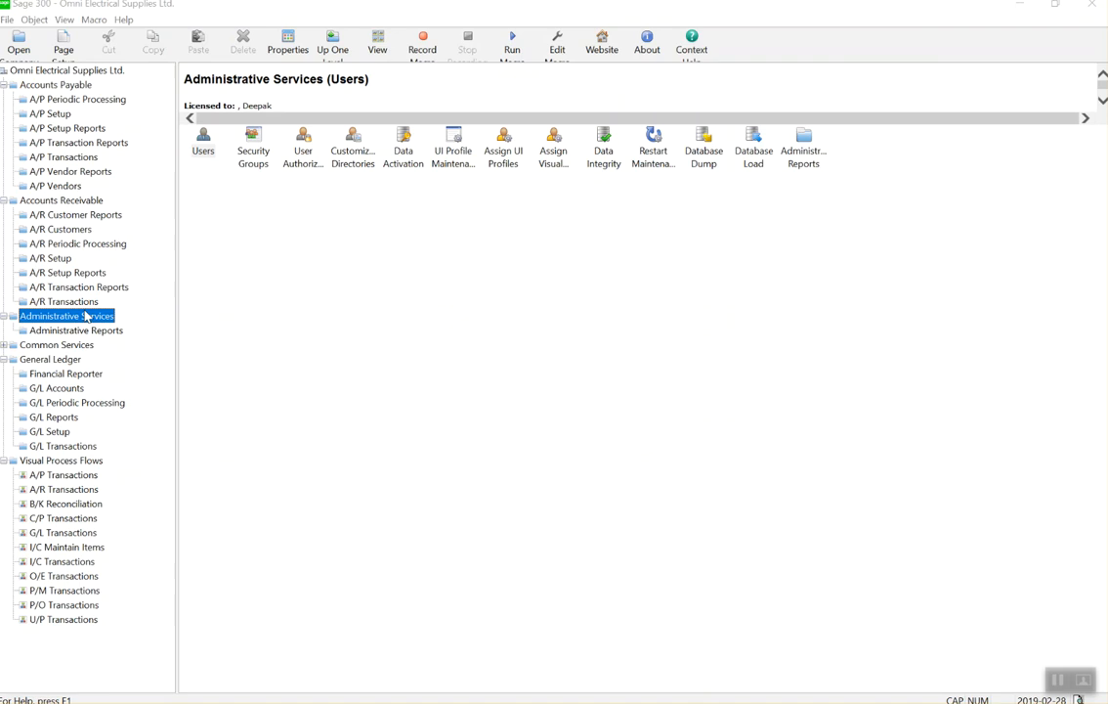
{"action": "left_click", "coordinate": [79, 303]}
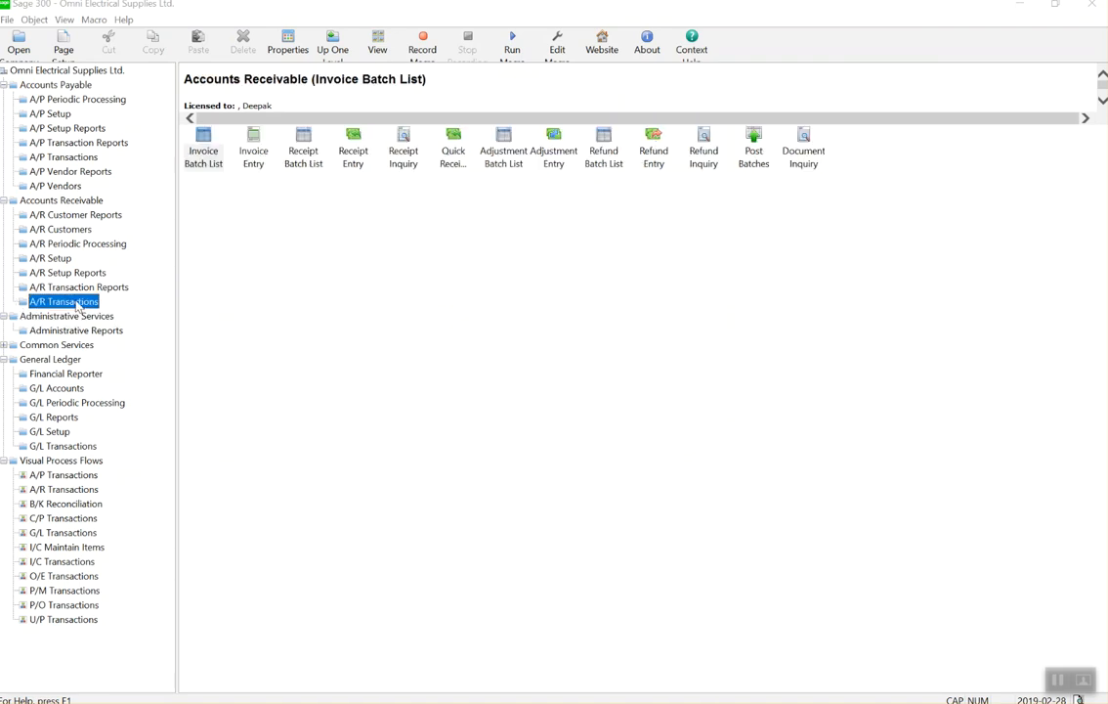
{"action": "left_click", "coordinate": [81, 245]}
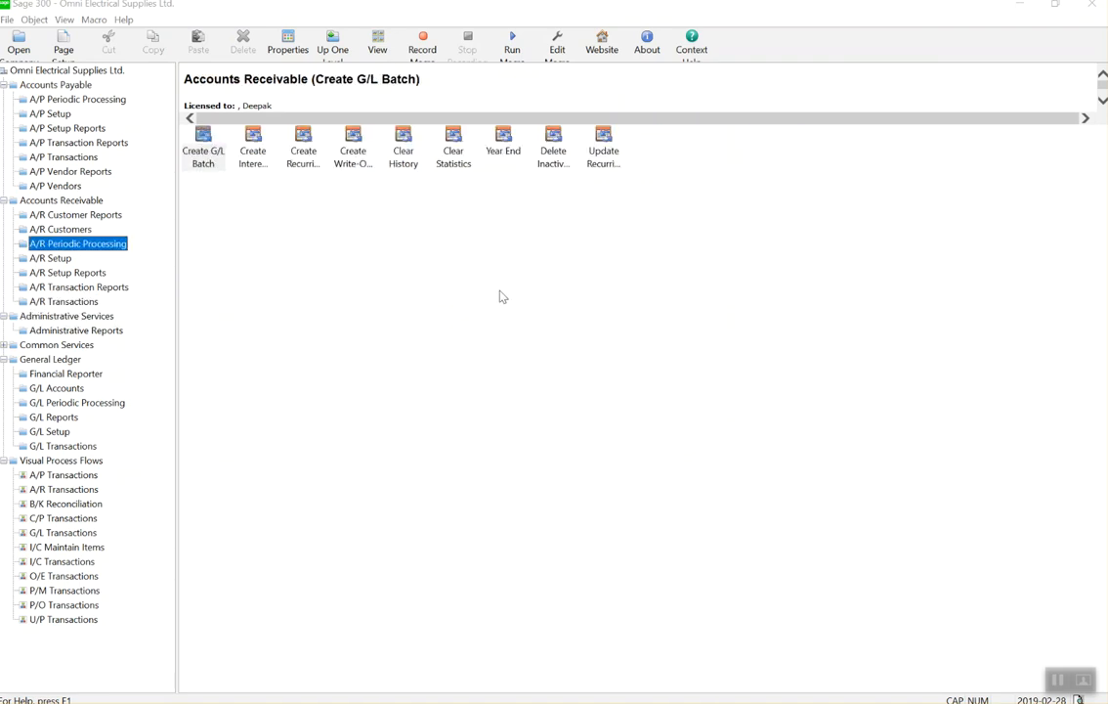
{"action": "left_click", "coordinate": [295, 171]}
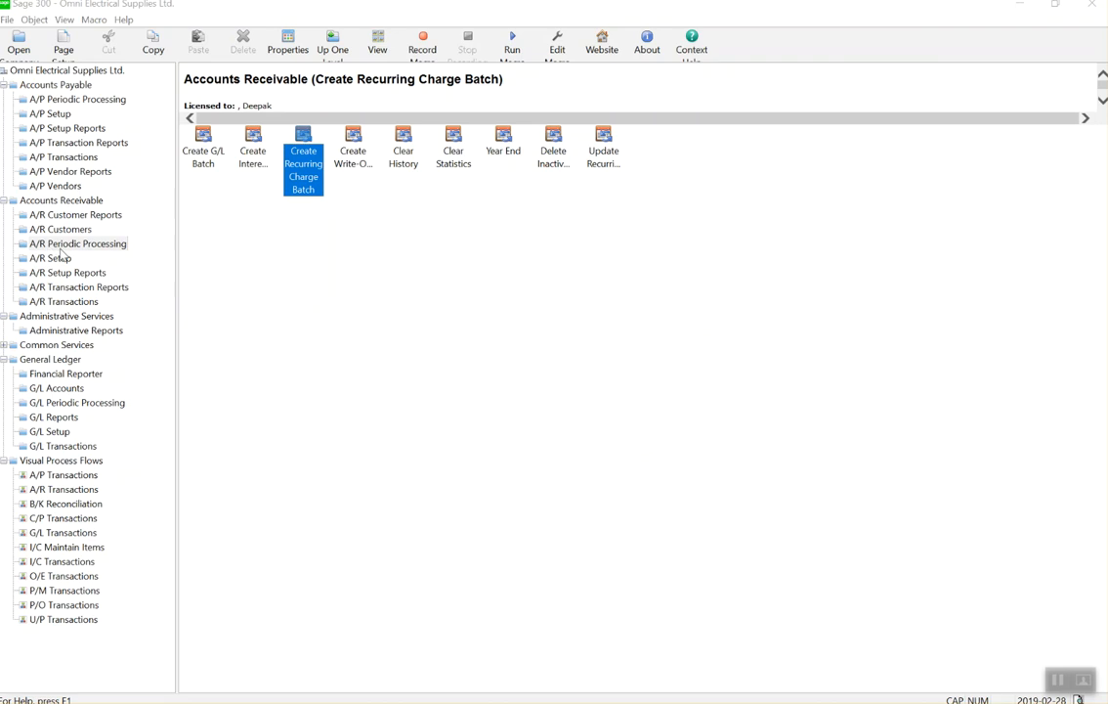
{"action": "double_click", "coordinate": [305, 143]}
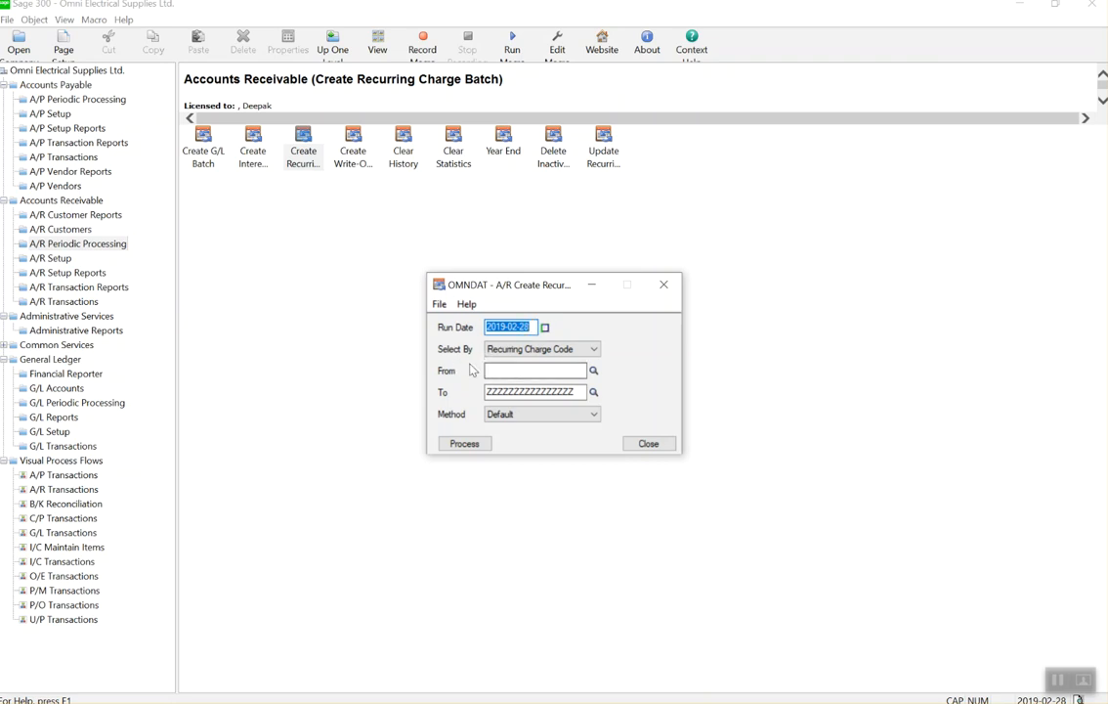
{"action": "left_click", "coordinate": [592, 375]}
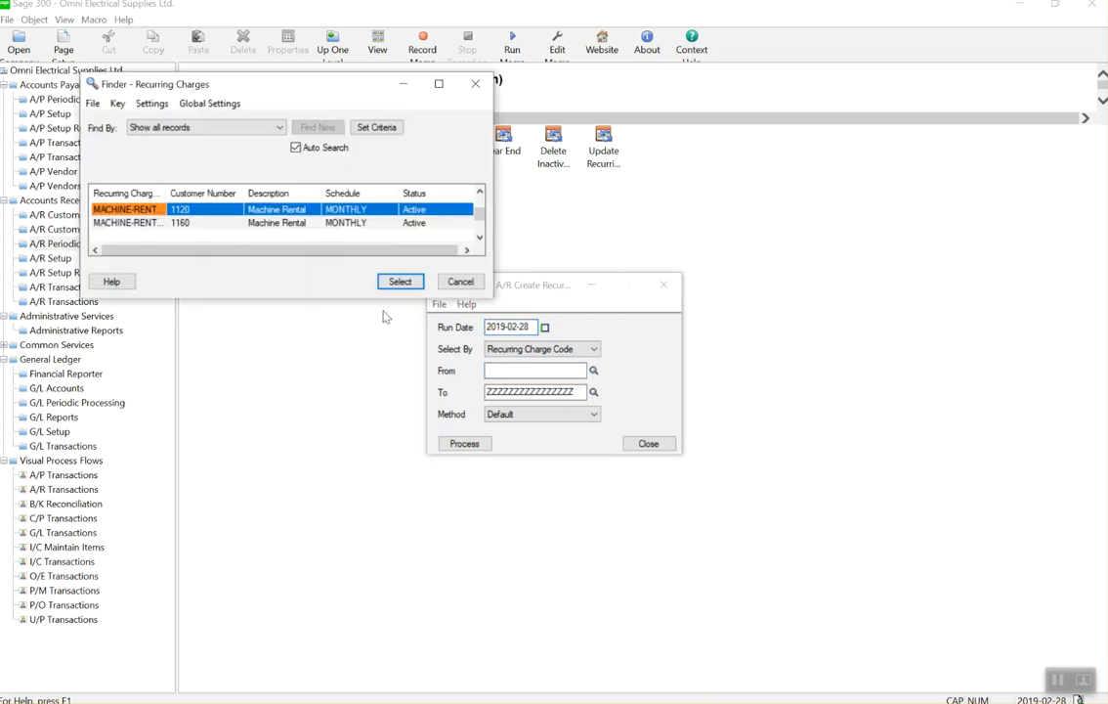
{"action": "left_click", "coordinate": [462, 282]}
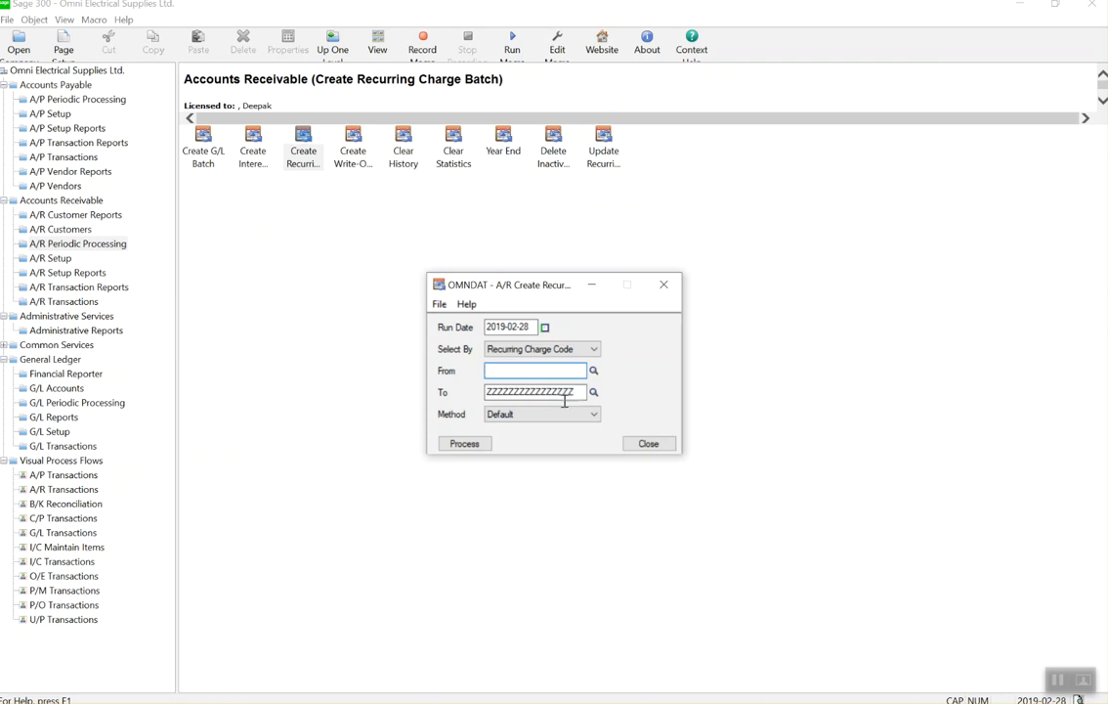
{"action": "left_click", "coordinate": [464, 444]}
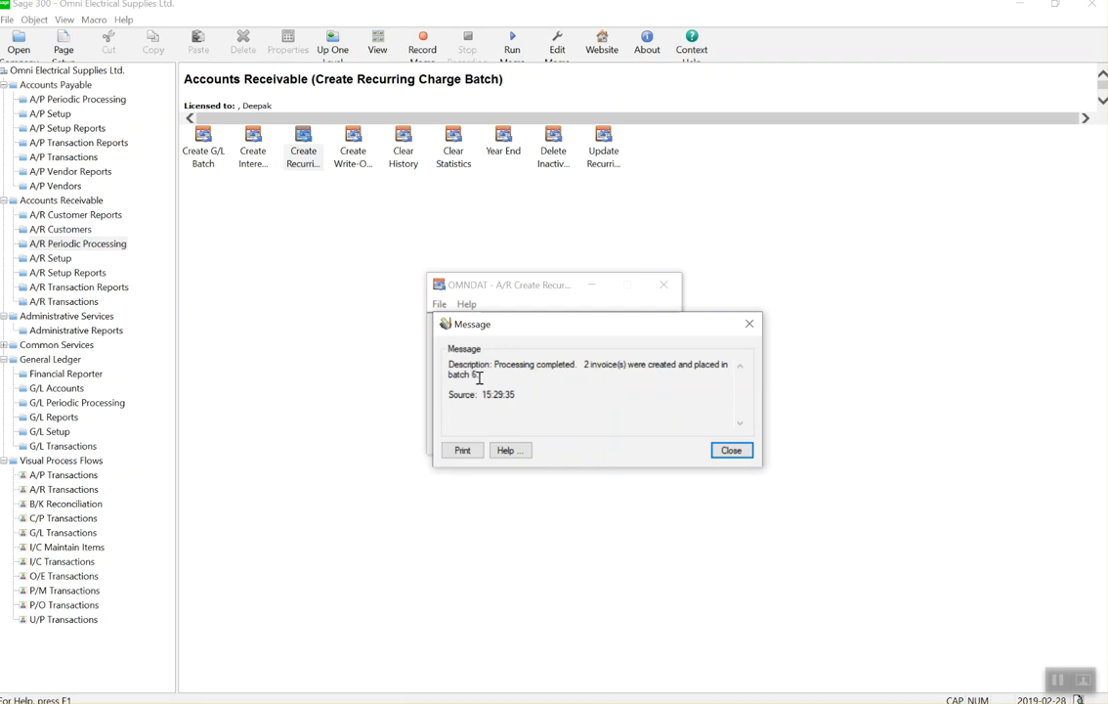
{"action": "left_click", "coordinate": [731, 450]}
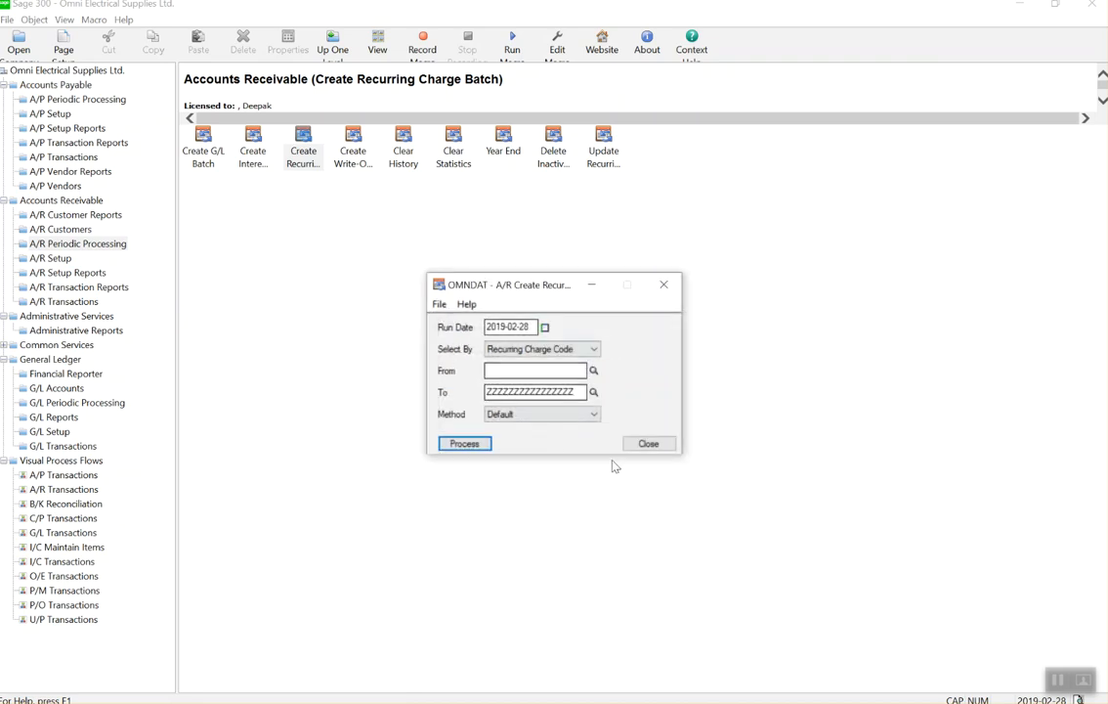
{"action": "left_click", "coordinate": [652, 449]}
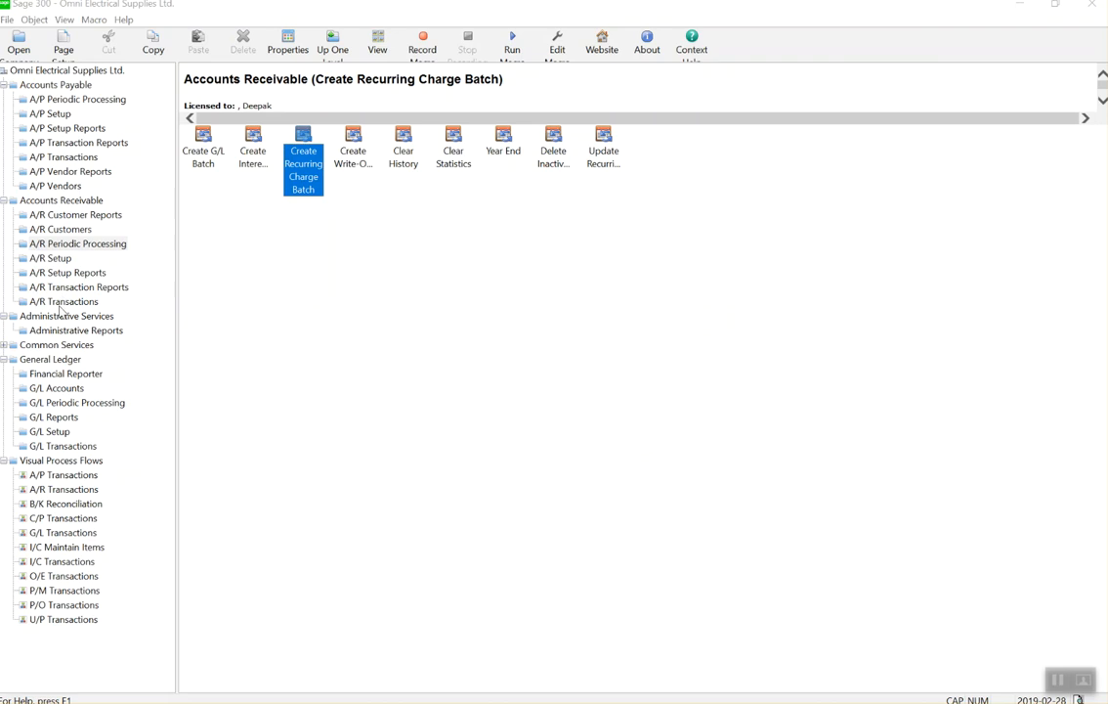
Open recurring charges batch 6 from the A/R invoice batch list and review both of its invoice entries.
{"action": "left_click", "coordinate": [62, 301]}
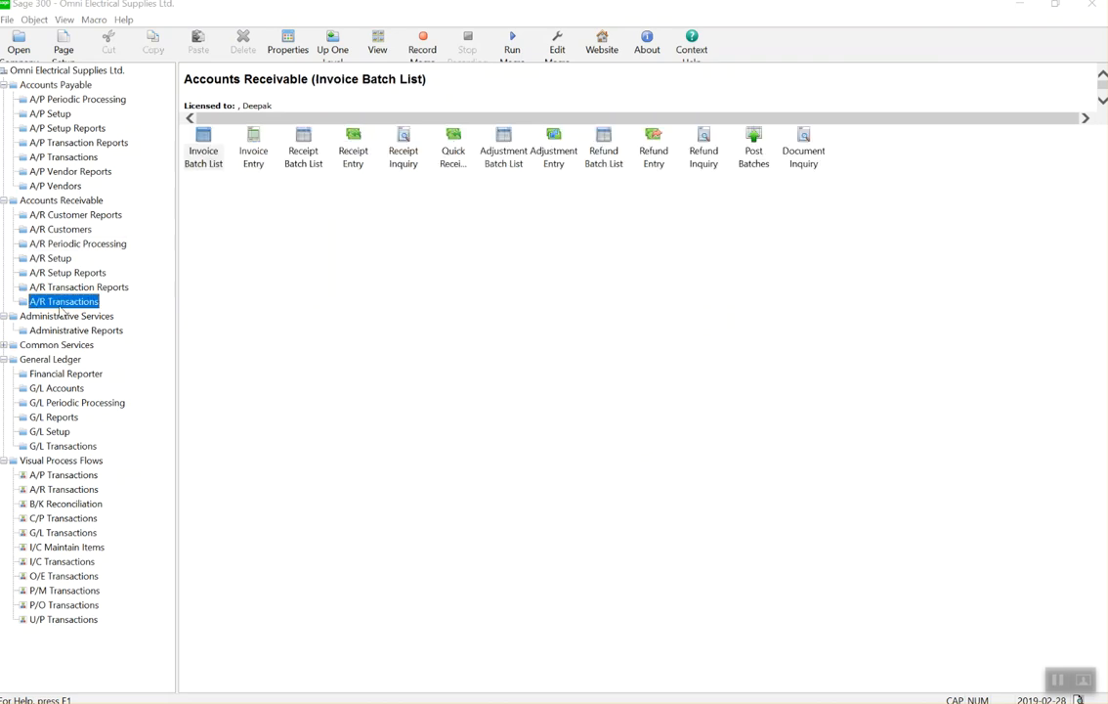
{"action": "double_click", "coordinate": [205, 146]}
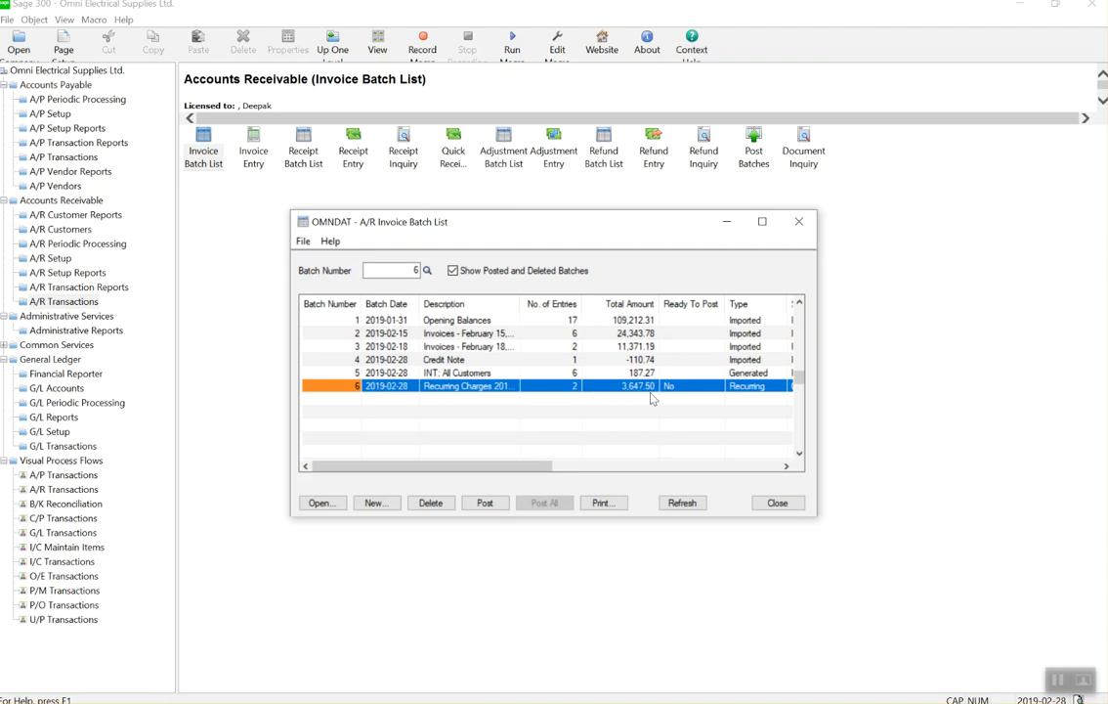
{"action": "double_click", "coordinate": [594, 391]}
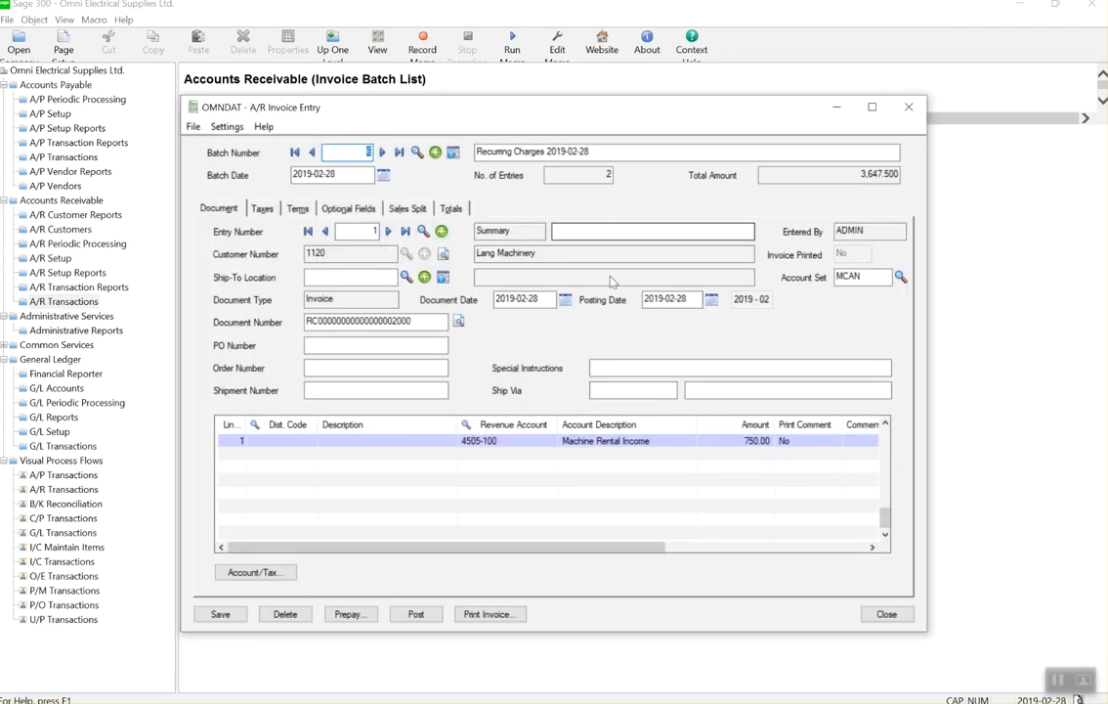
{"action": "left_click", "coordinate": [388, 231]}
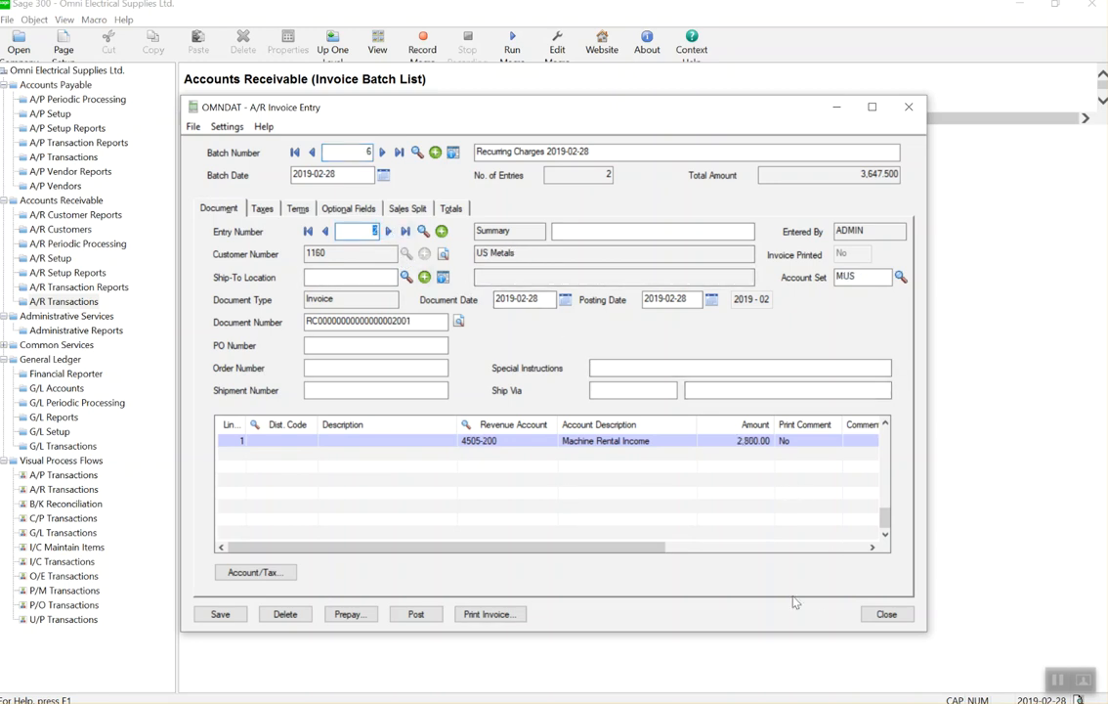
{"action": "left_click", "coordinate": [879, 617]}
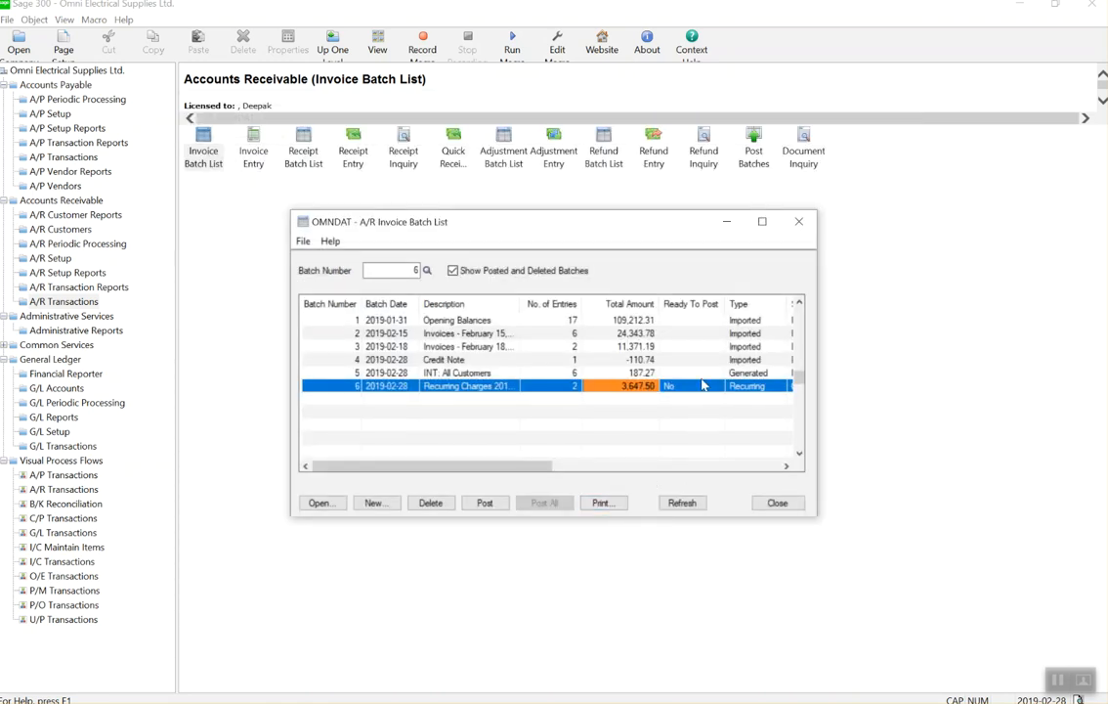
Print the batch listing report for invoice batch 6 to the preview, review it and close the report.
{"action": "left_click", "coordinate": [619, 501]}
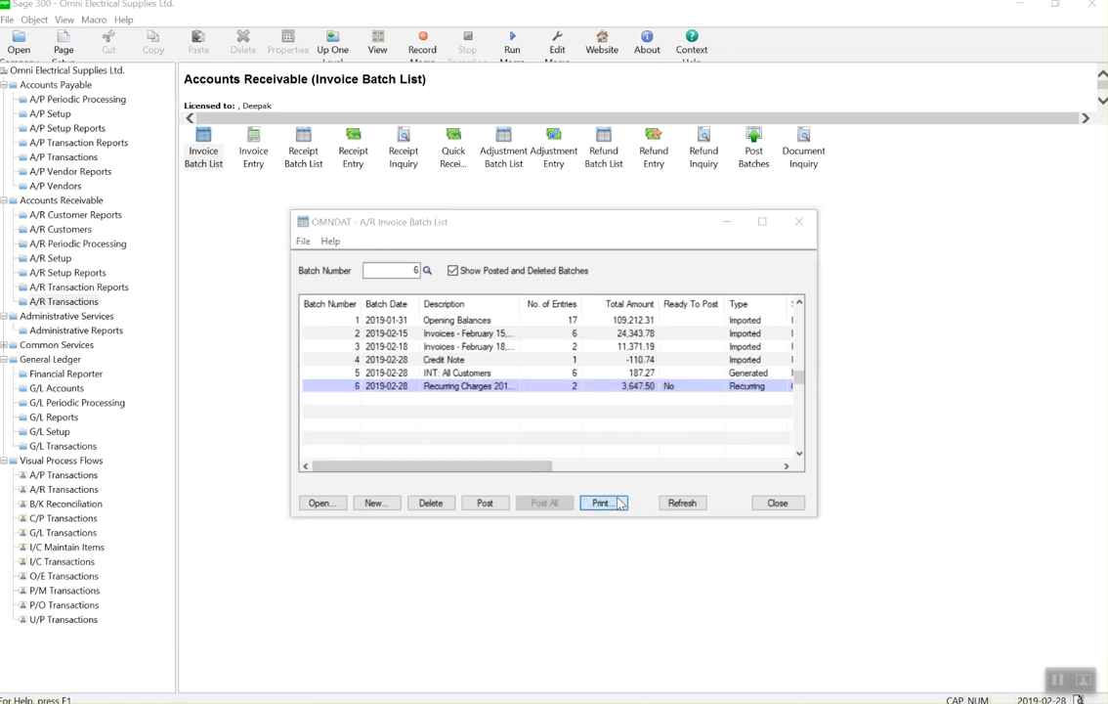
{"action": "left_click", "coordinate": [443, 553]}
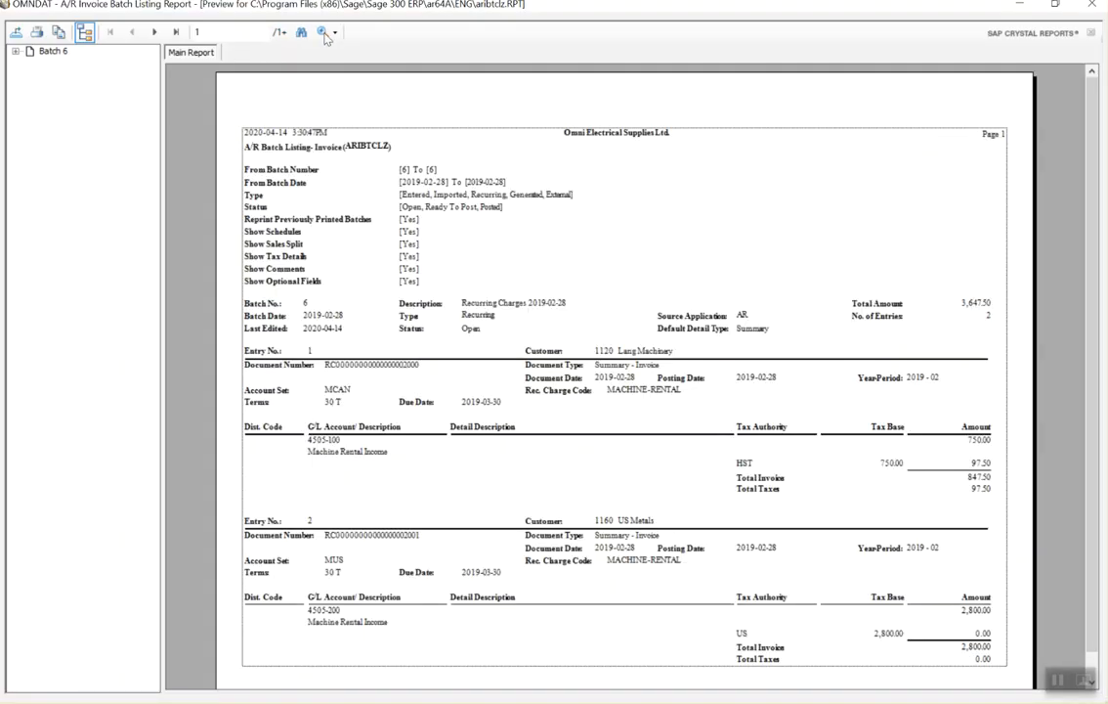
{"action": "scroll", "coordinate": [564, 280], "scroll_direction": "down", "scroll_amount": 1}
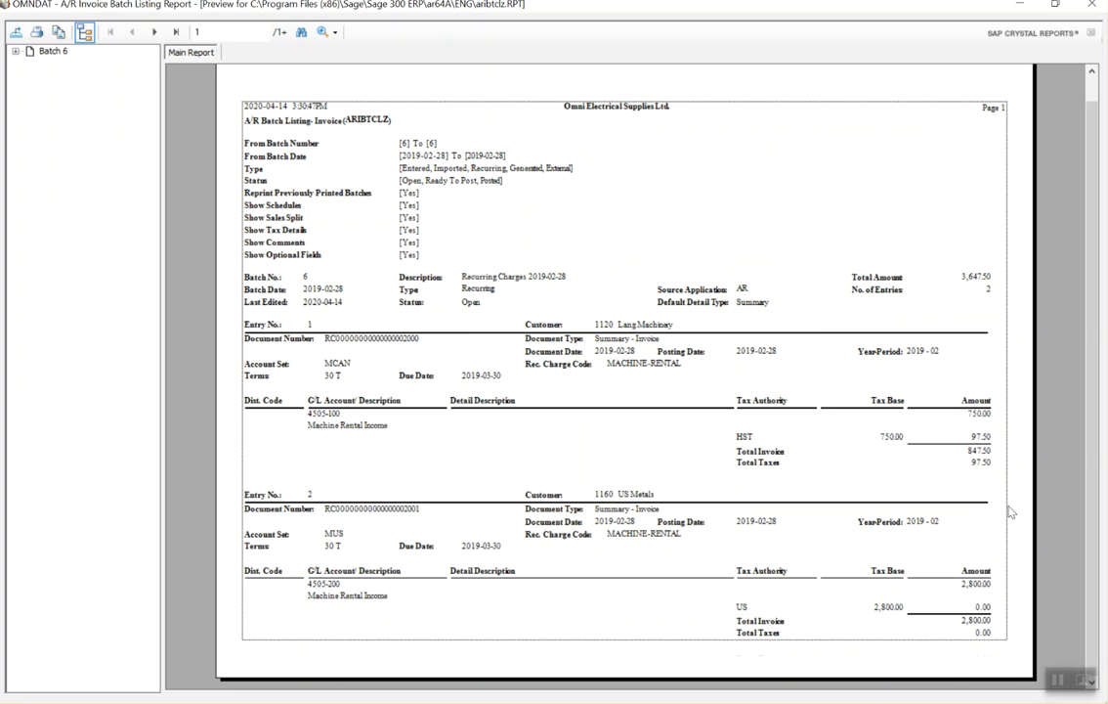
{"action": "left_click", "coordinate": [1092, 8]}
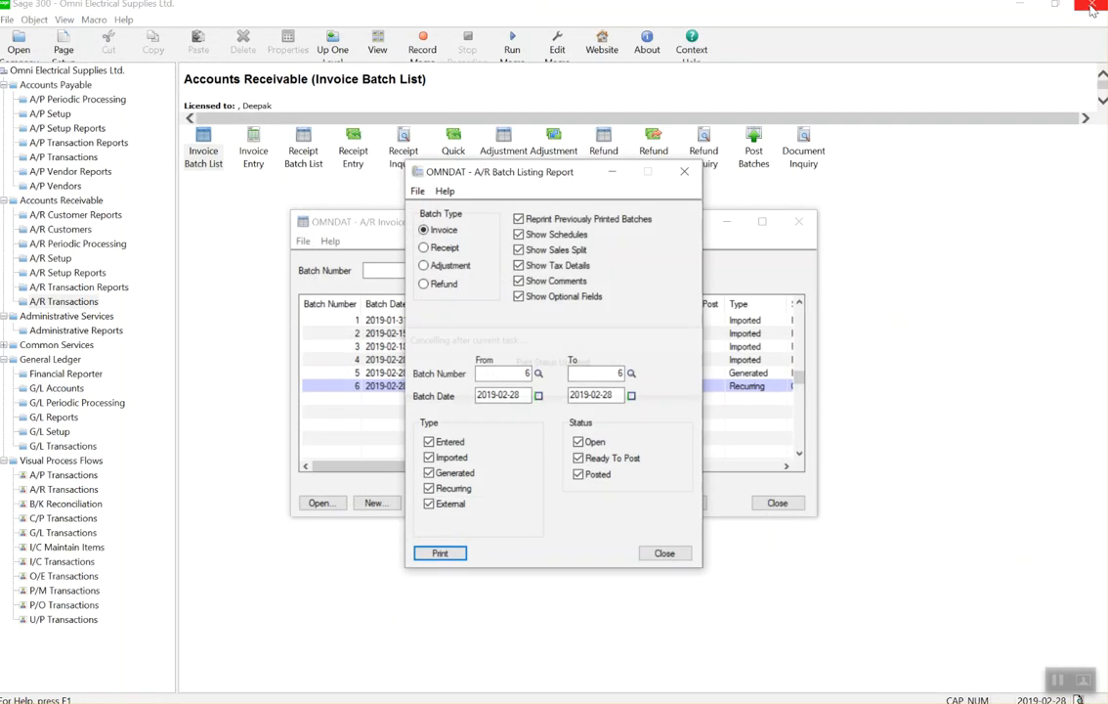
{"action": "left_click", "coordinate": [665, 553]}
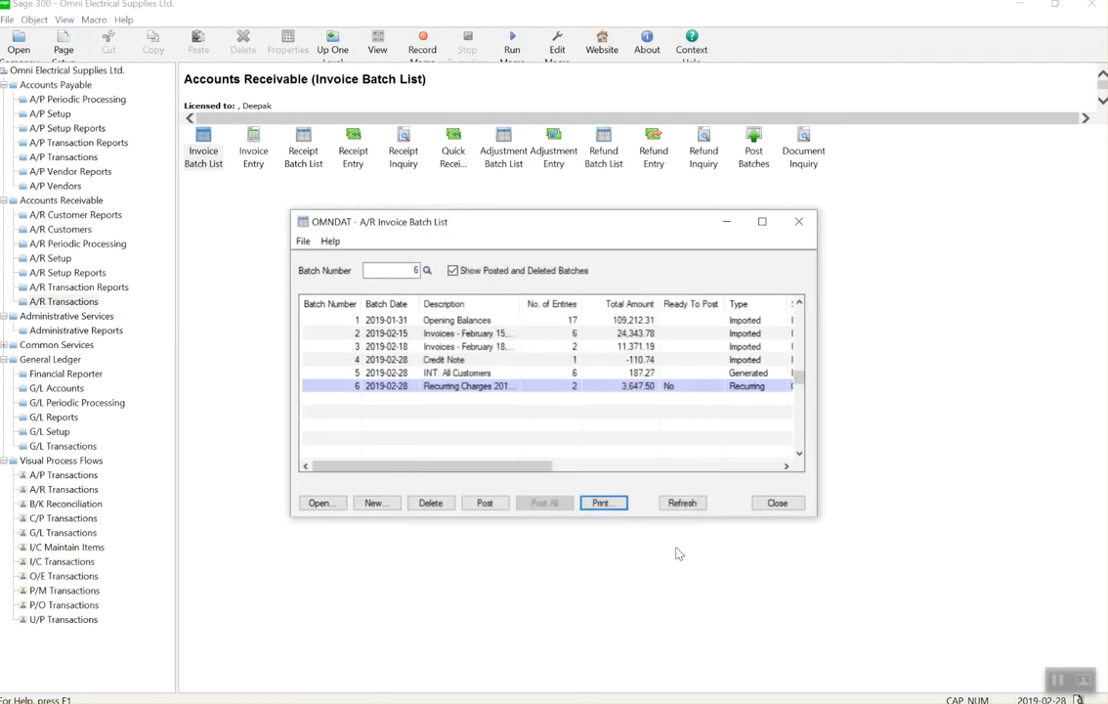
Mark recurring charges batch 6 as ready to post, post it and close the batch list.
{"action": "double_click", "coordinate": [675, 387]}
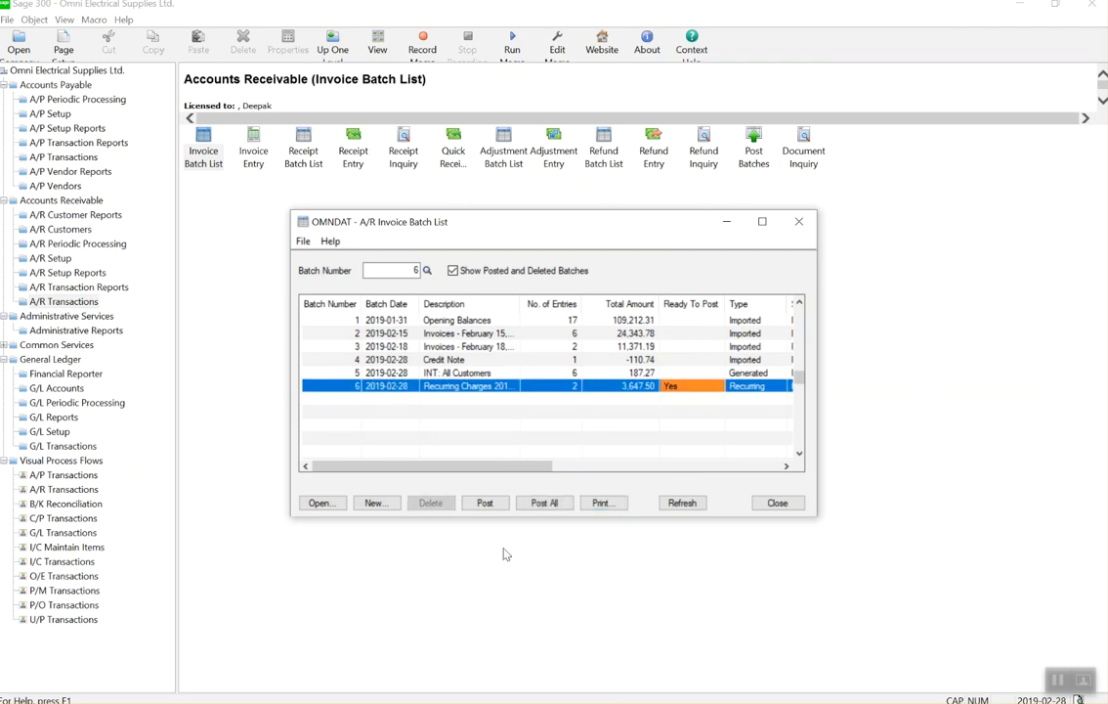
{"action": "left_click", "coordinate": [486, 503]}
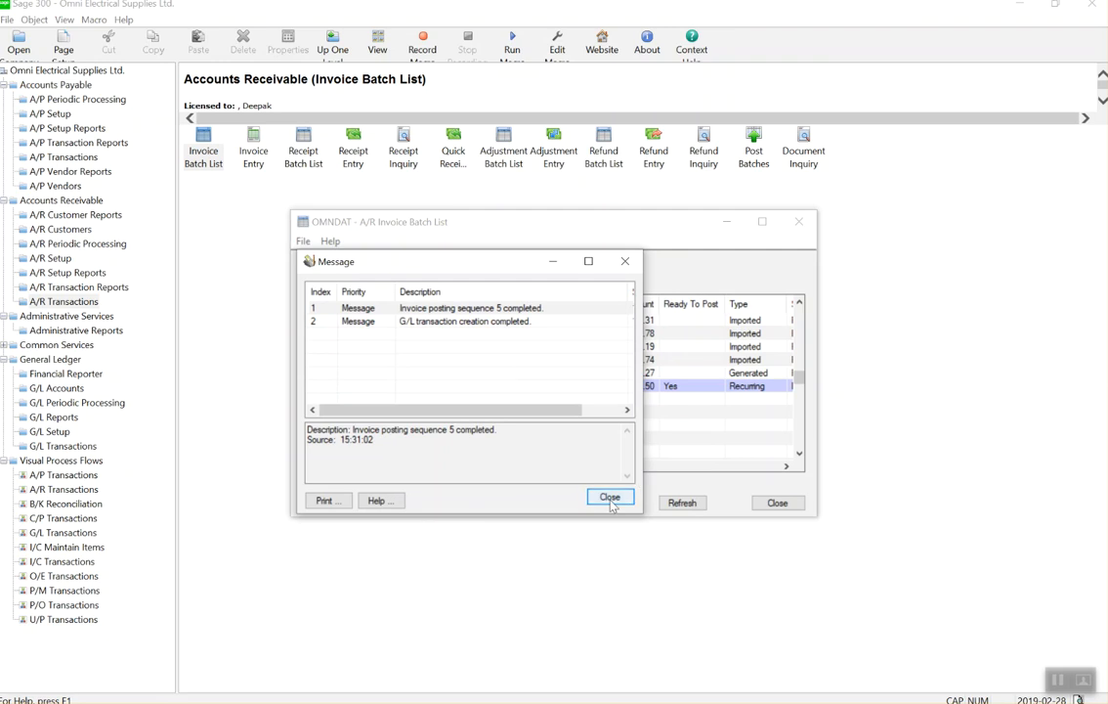
{"action": "left_click", "coordinate": [610, 497]}
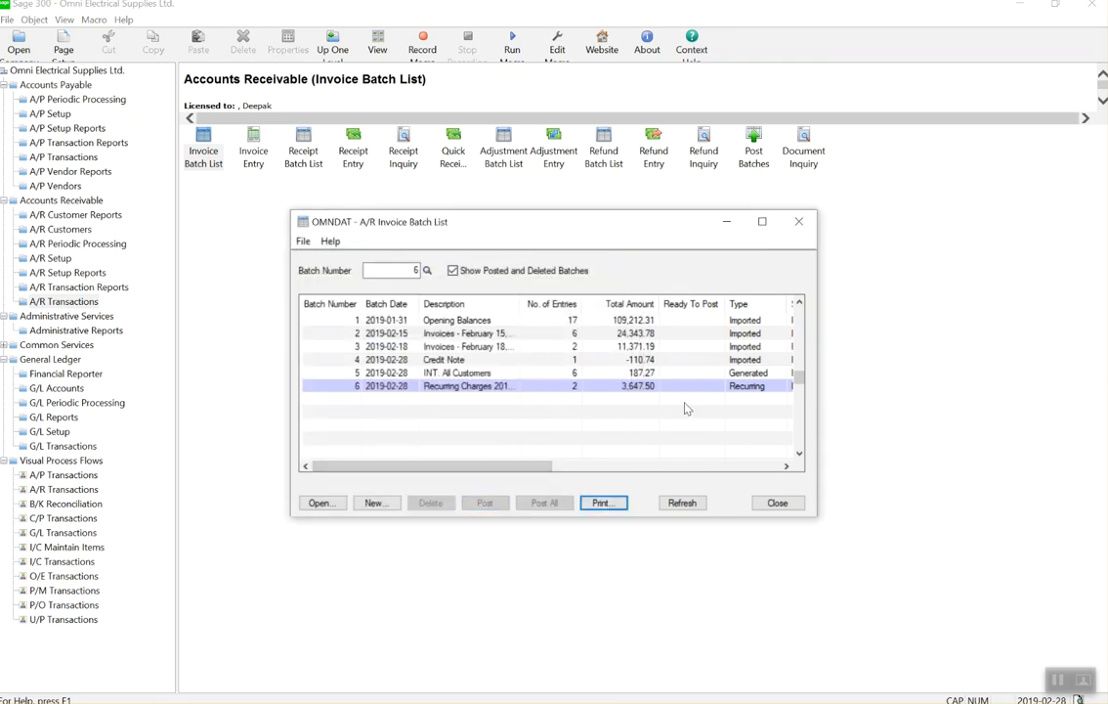
{"action": "left_click", "coordinate": [775, 502]}
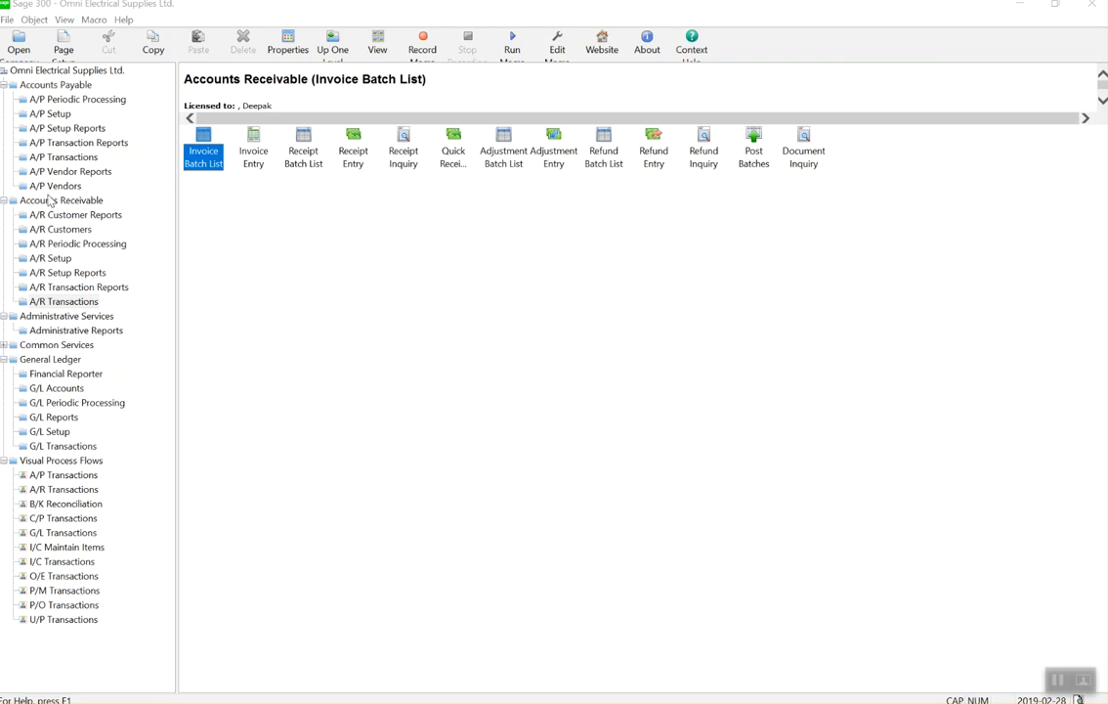
Open the A/R Create Write-Off Batch window, review its write-off options and close it without processing.
{"action": "left_click", "coordinate": [96, 247]}
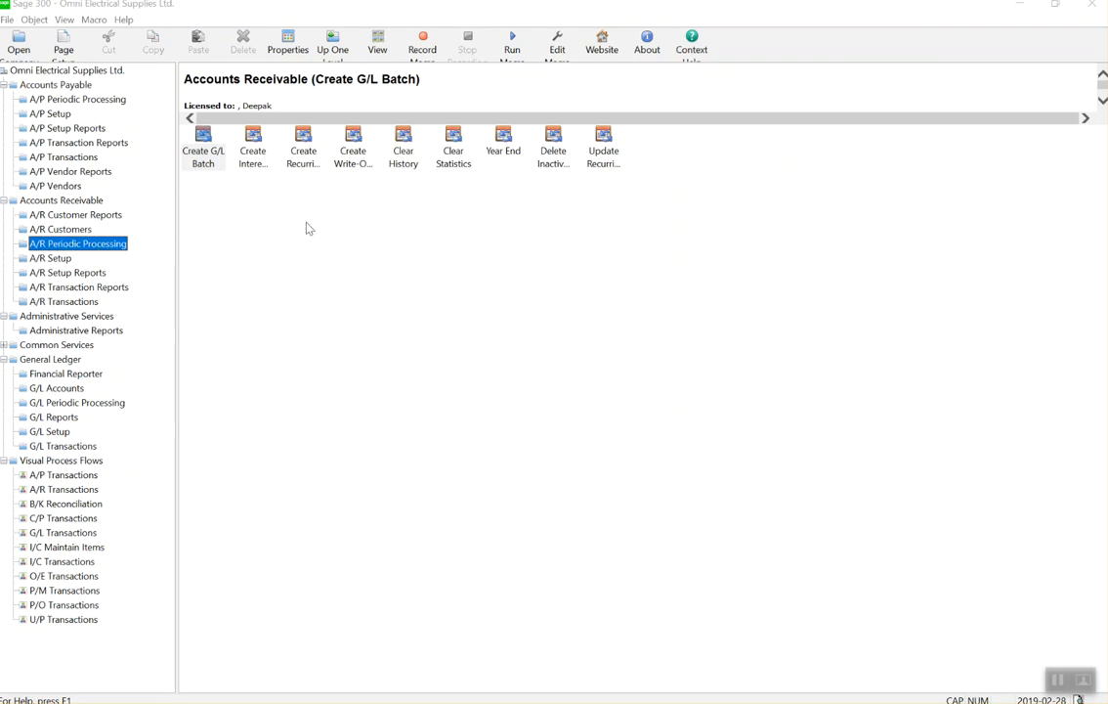
{"action": "left_click", "coordinate": [253, 151]}
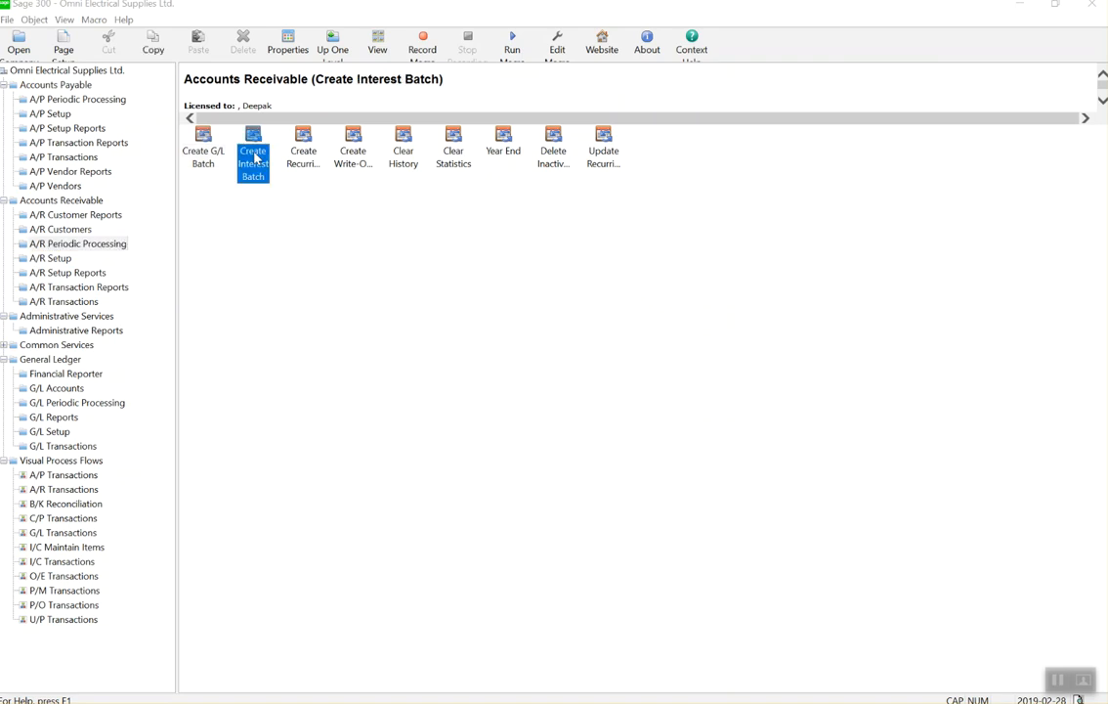
{"action": "left_click", "coordinate": [349, 152]}
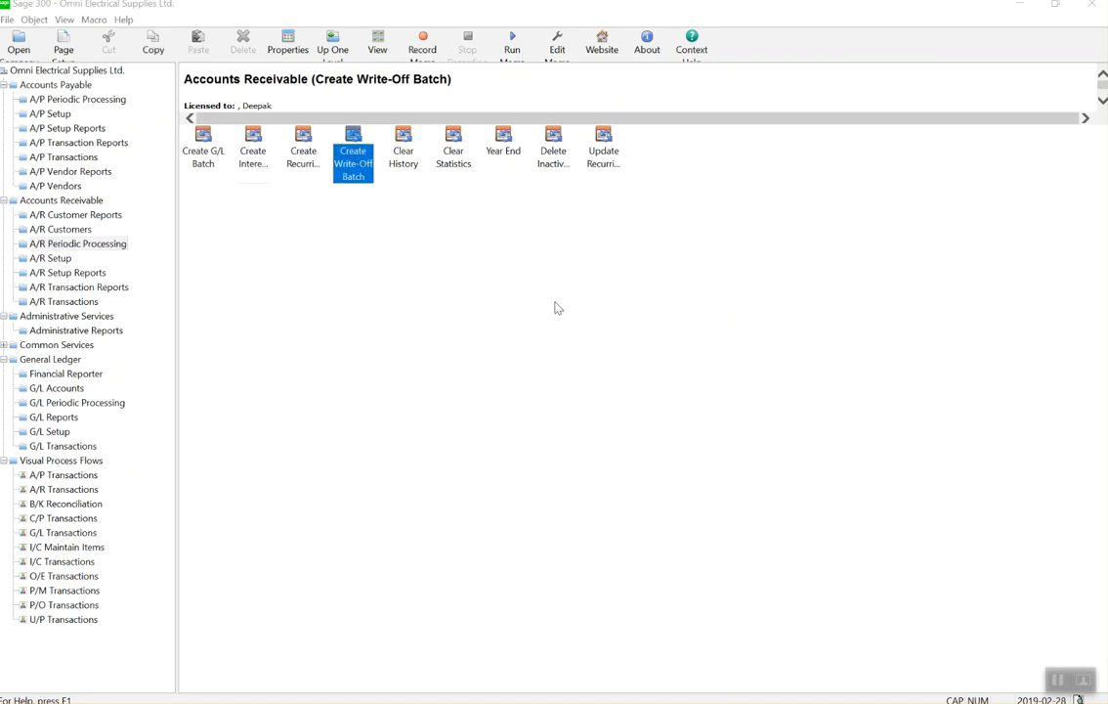
{"action": "double_click", "coordinate": [362, 146]}
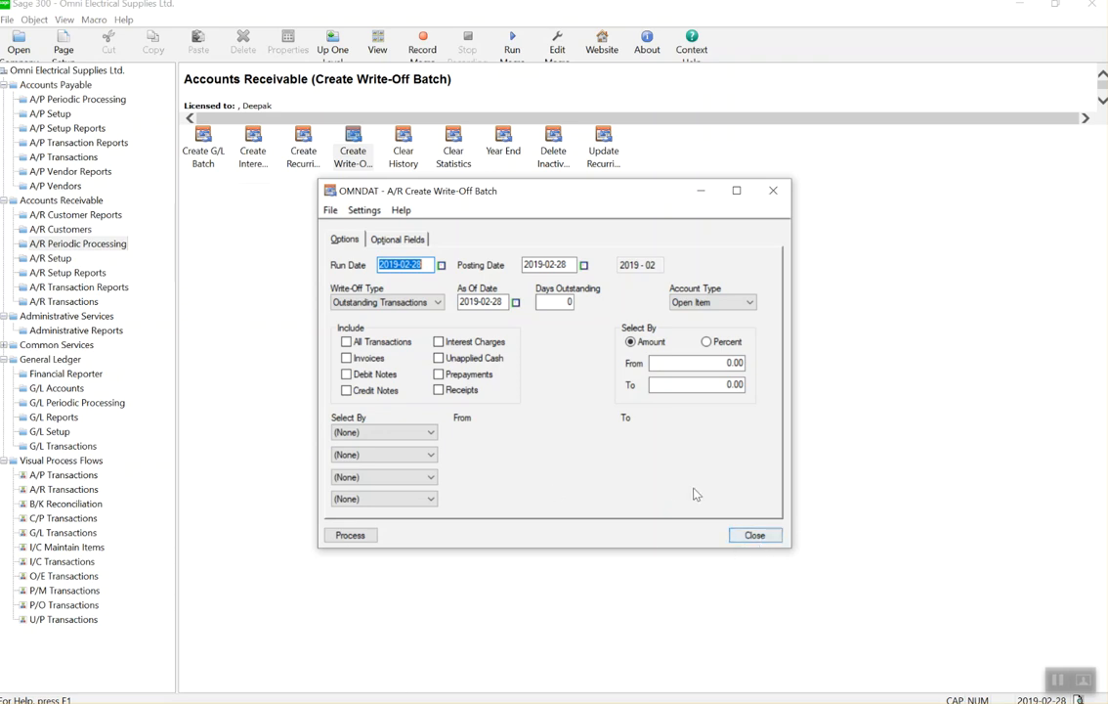
{"action": "left_click", "coordinate": [757, 533]}
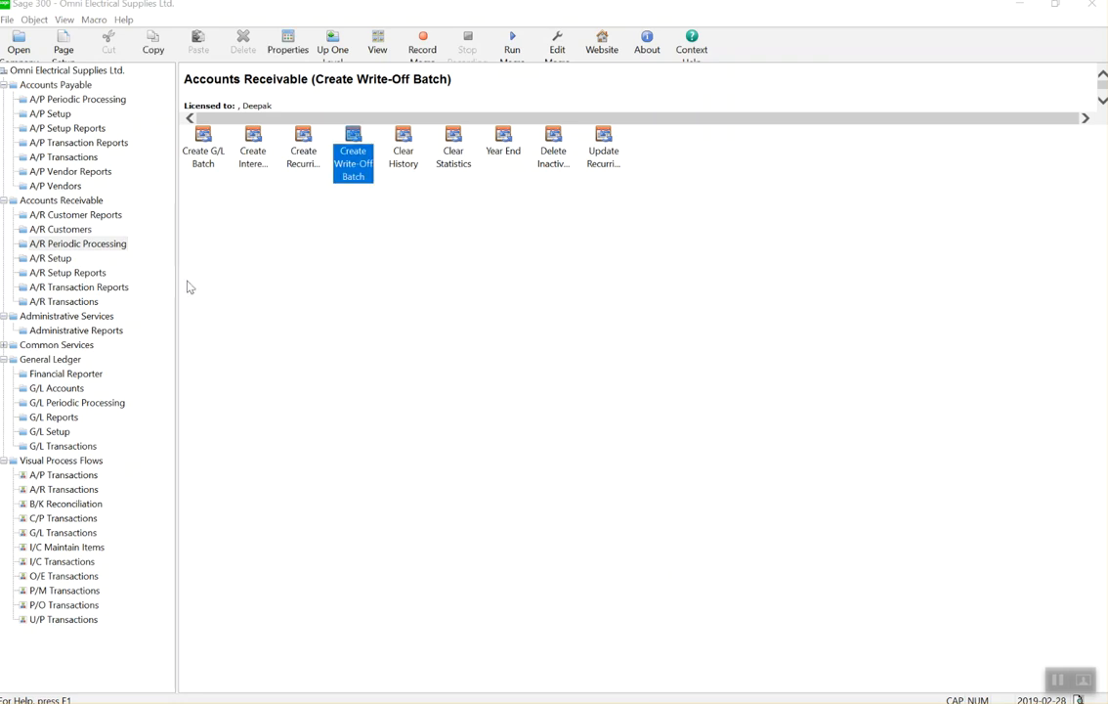
Print the A/R Aged Trial Balance by Due Date for all customers to the preview, review both pages and close the report.
{"action": "left_click", "coordinate": [76, 201]}
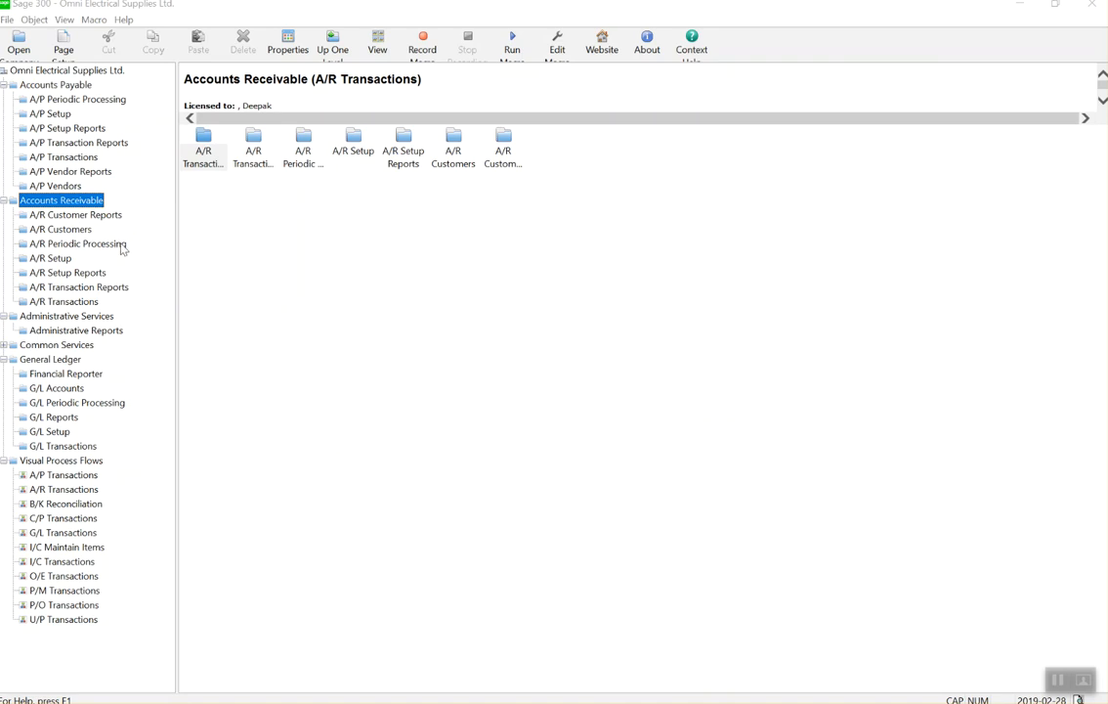
{"action": "left_click", "coordinate": [77, 232]}
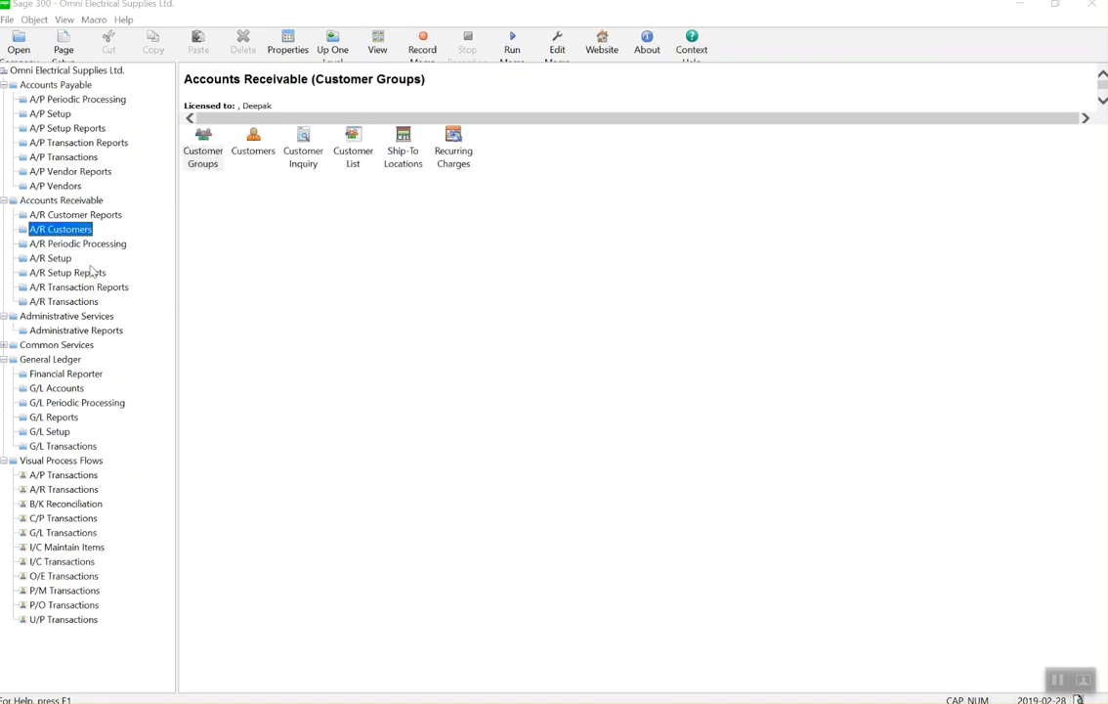
{"action": "left_click", "coordinate": [96, 215]}
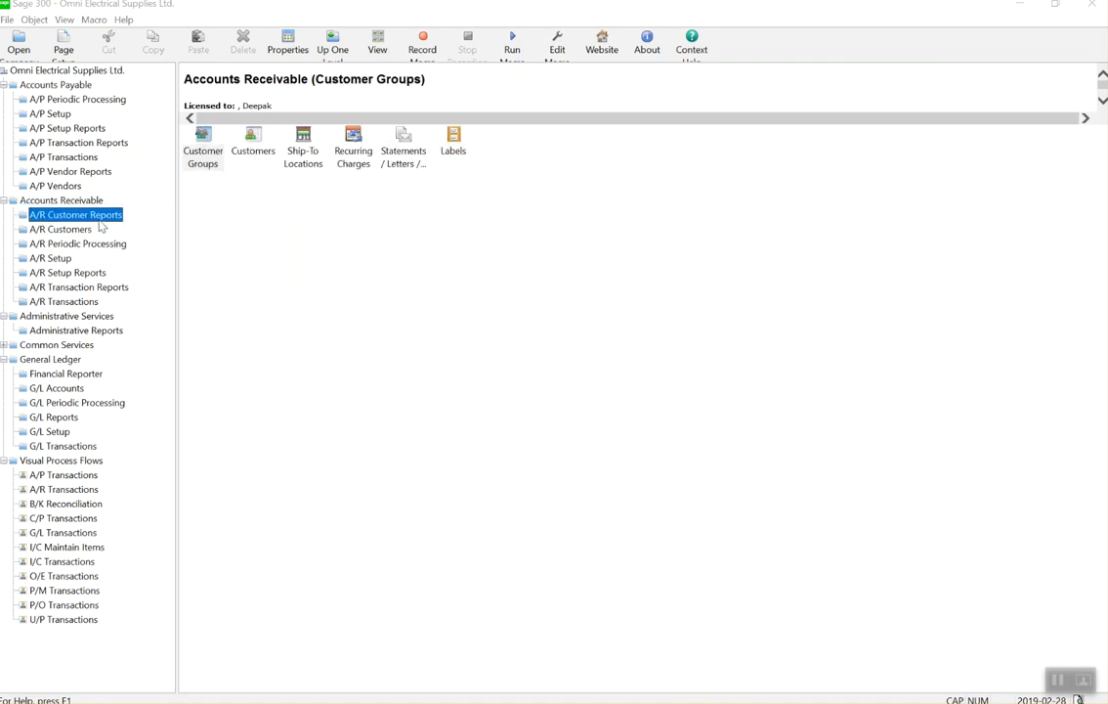
{"action": "left_click", "coordinate": [95, 287]}
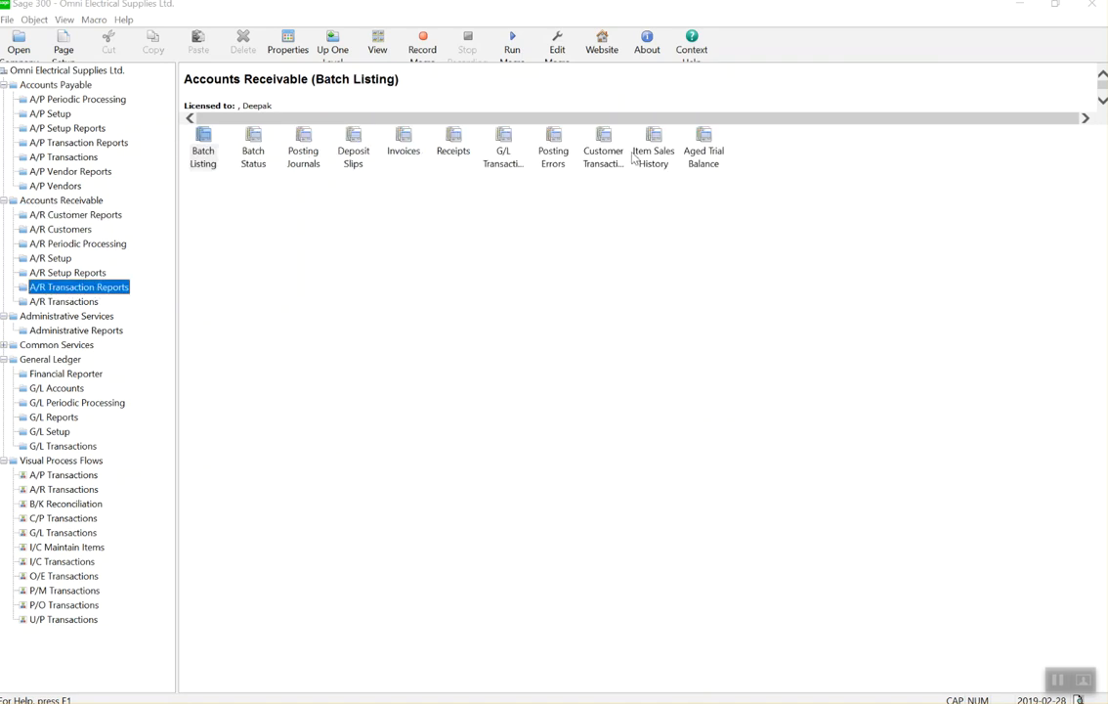
{"action": "left_click", "coordinate": [712, 165]}
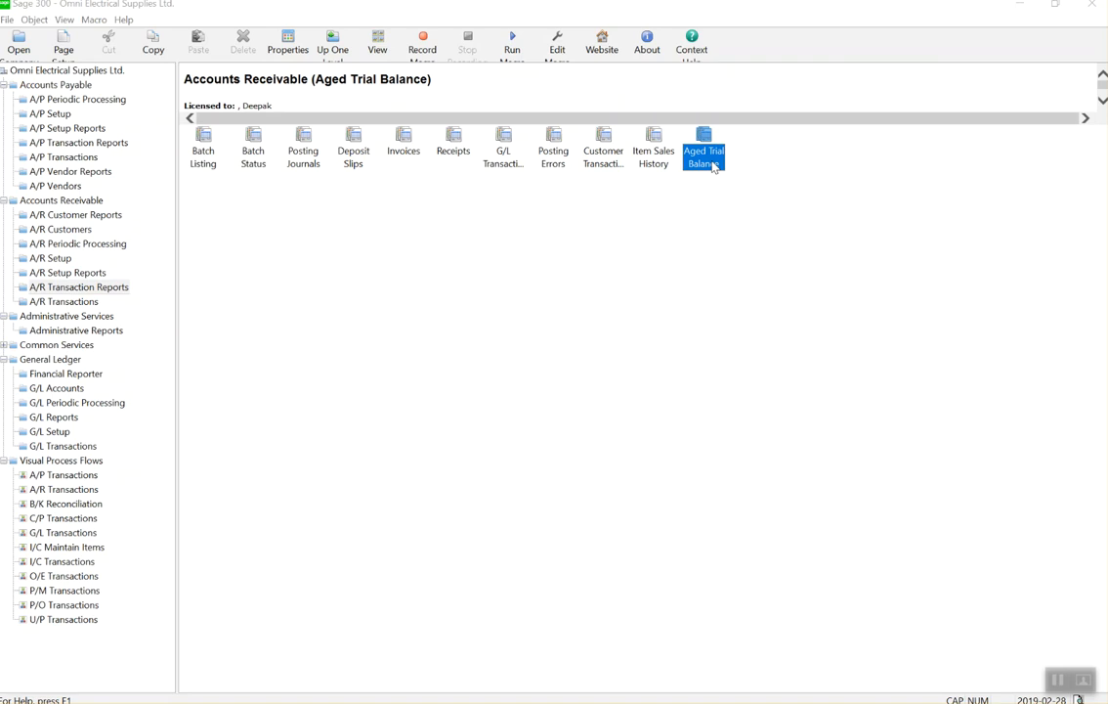
{"action": "double_click", "coordinate": [713, 162]}
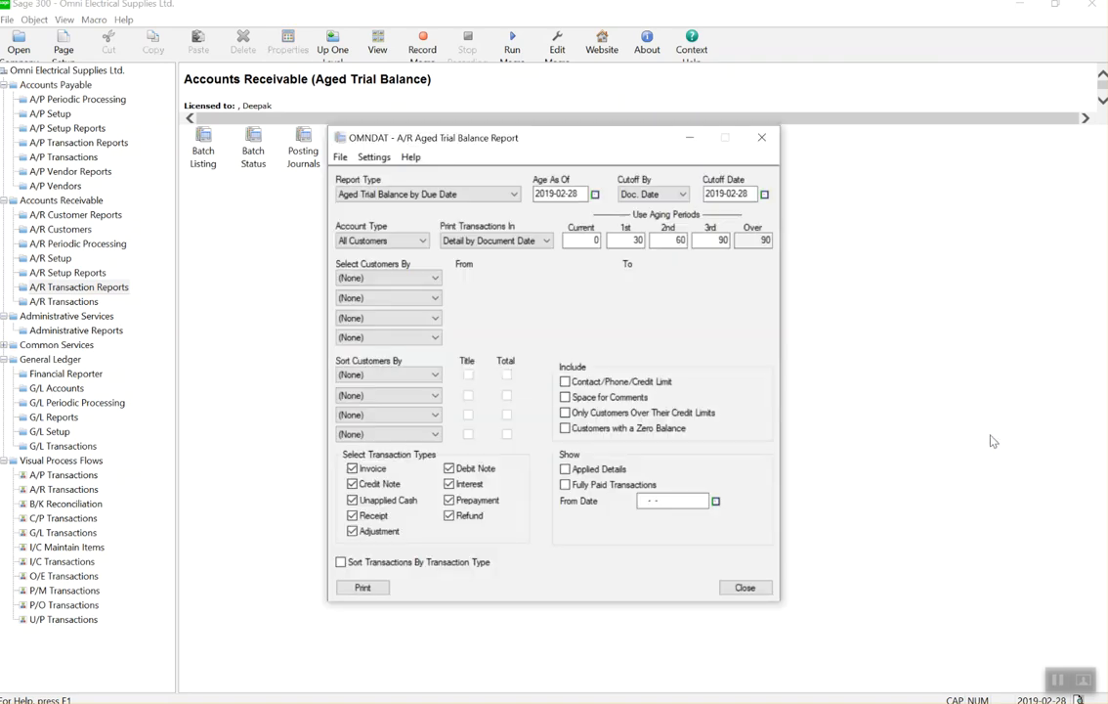
{"action": "left_click", "coordinate": [361, 586]}
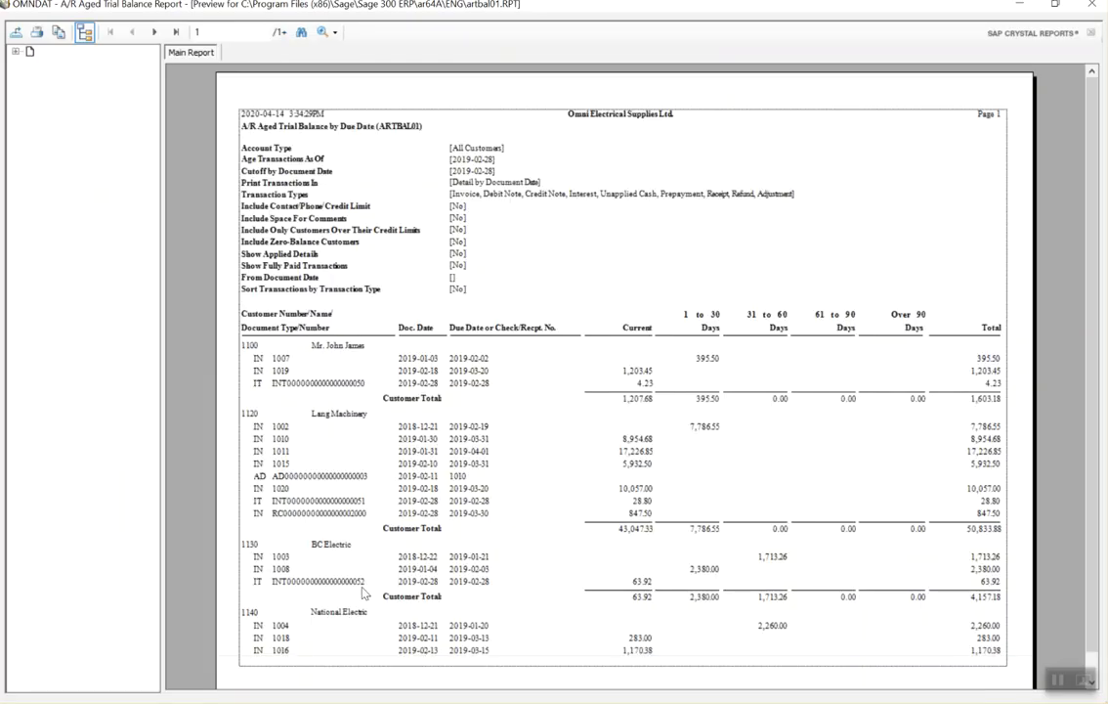
{"action": "scroll", "coordinate": [362, 593], "scroll_direction": "down", "scroll_amount": 1}
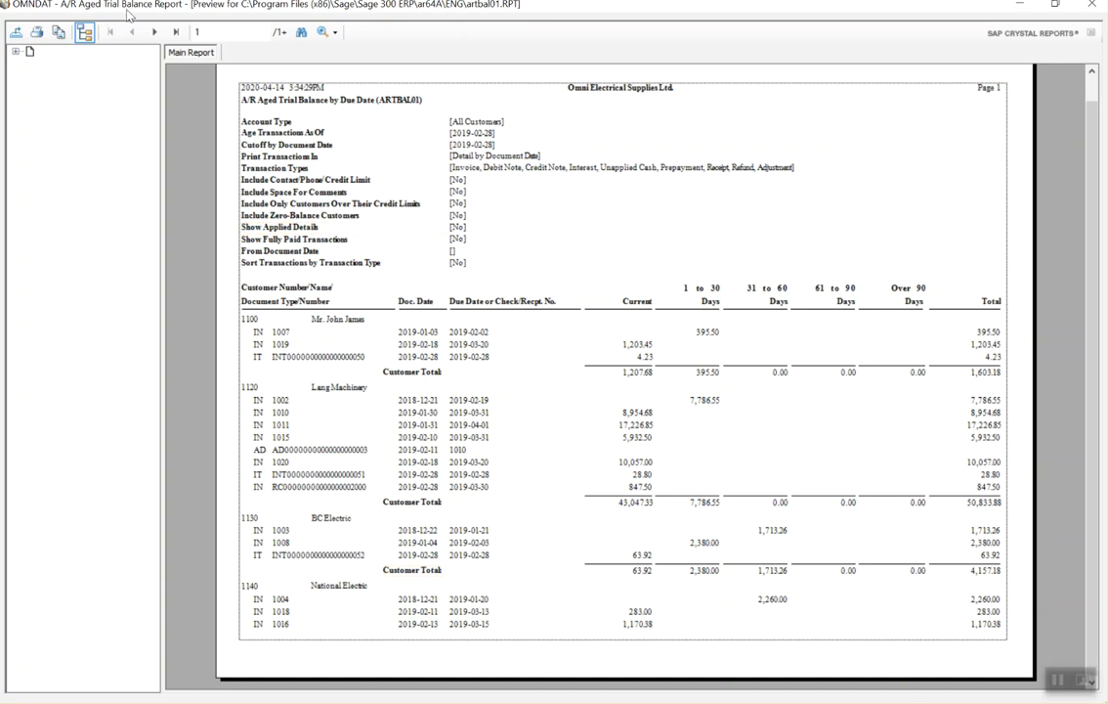
{"action": "left_click", "coordinate": [153, 32]}
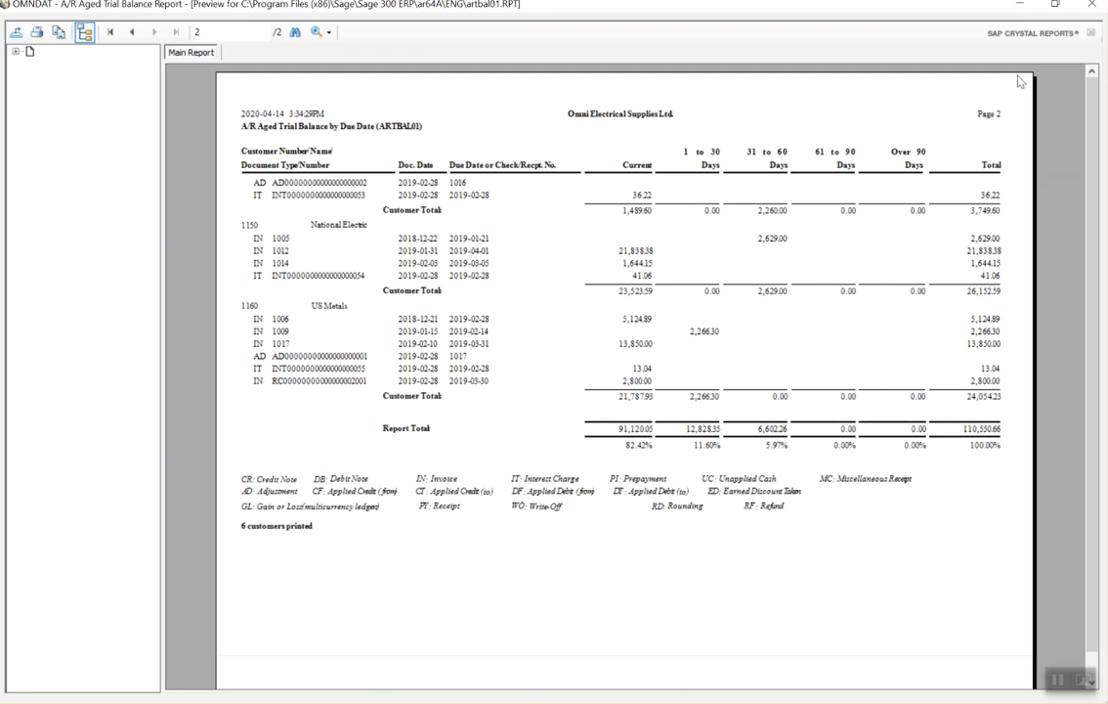
{"action": "left_click", "coordinate": [1093, 8]}
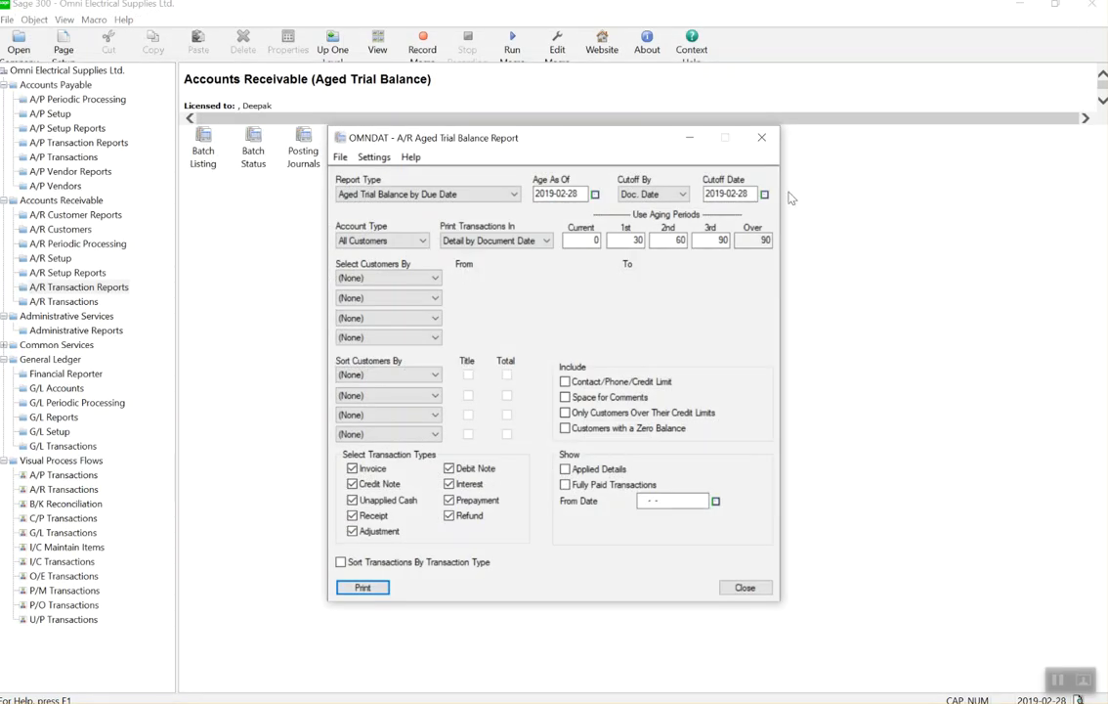
{"action": "left_click", "coordinate": [761, 136]}
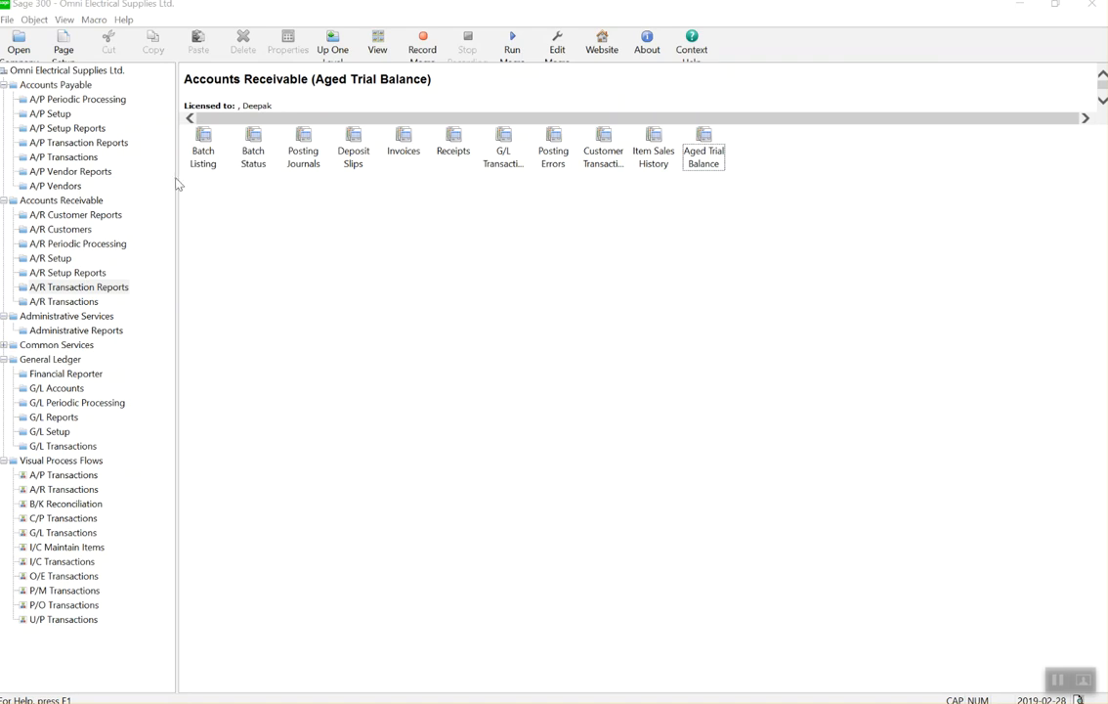
Open the G/L batch list from the G/L transactions and enlarge its window to full screen.
{"action": "left_click", "coordinate": [81, 392]}
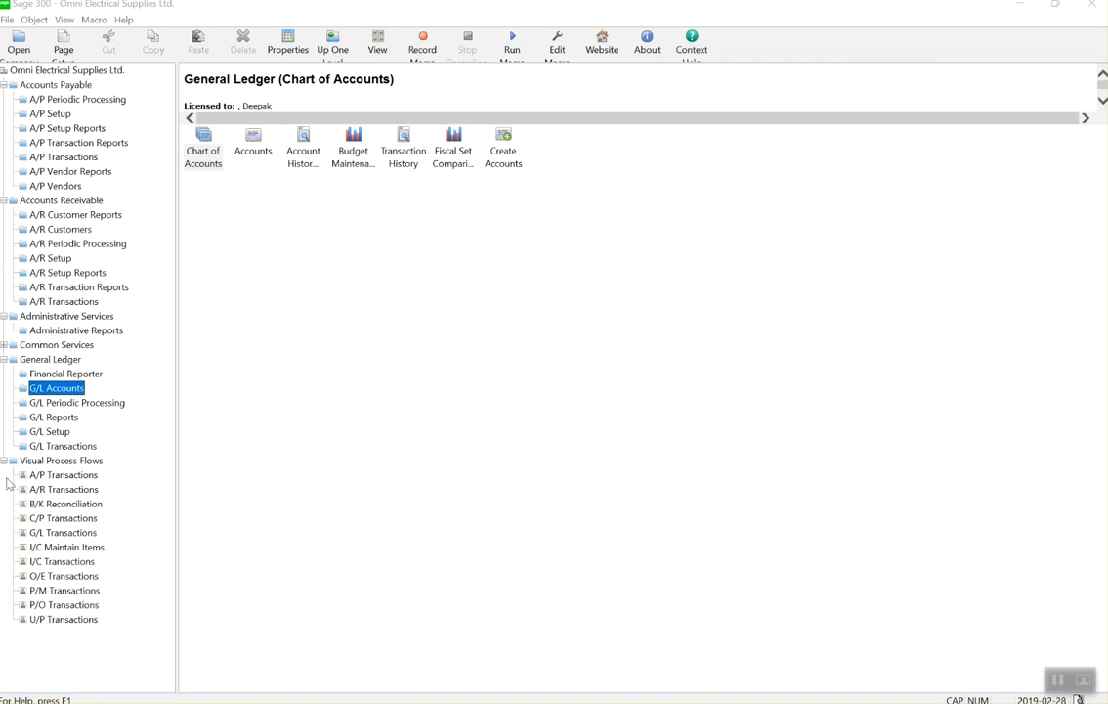
{"action": "left_click", "coordinate": [56, 447]}
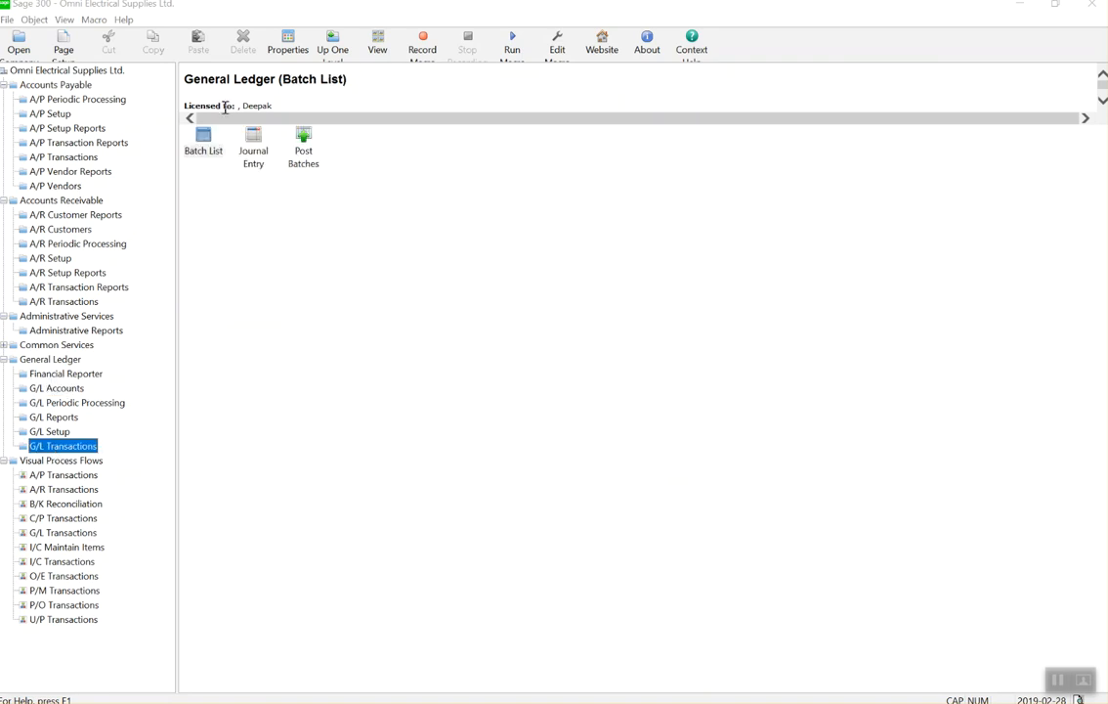
{"action": "double_click", "coordinate": [203, 139]}
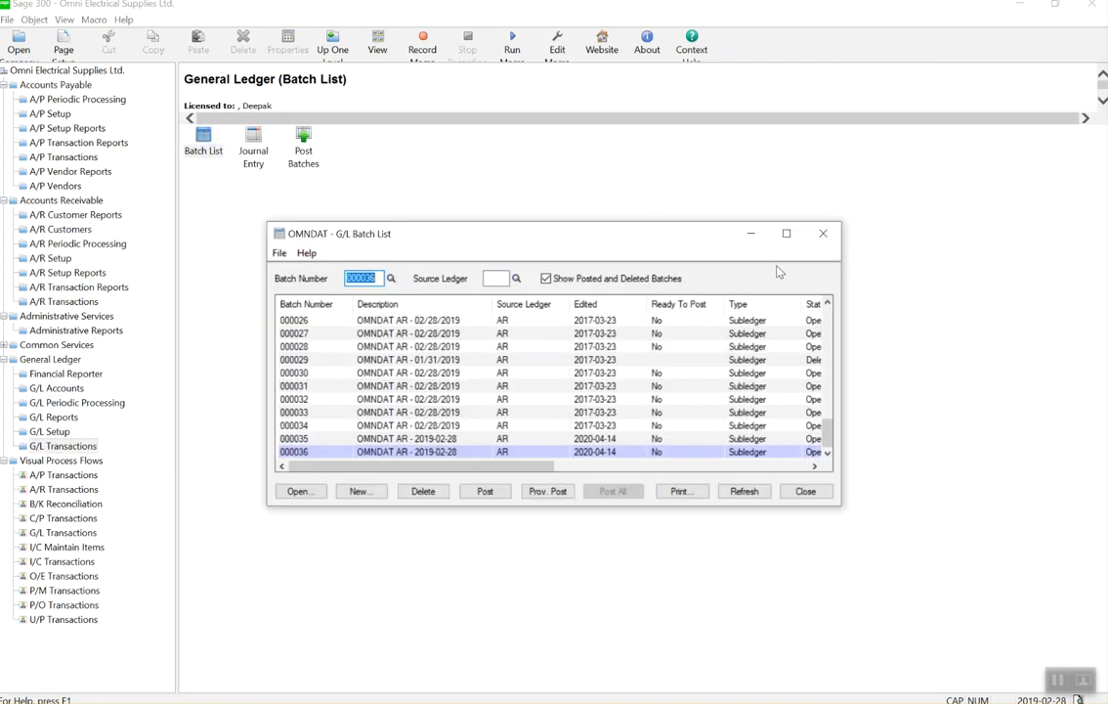
{"action": "left_click", "coordinate": [702, 207]}
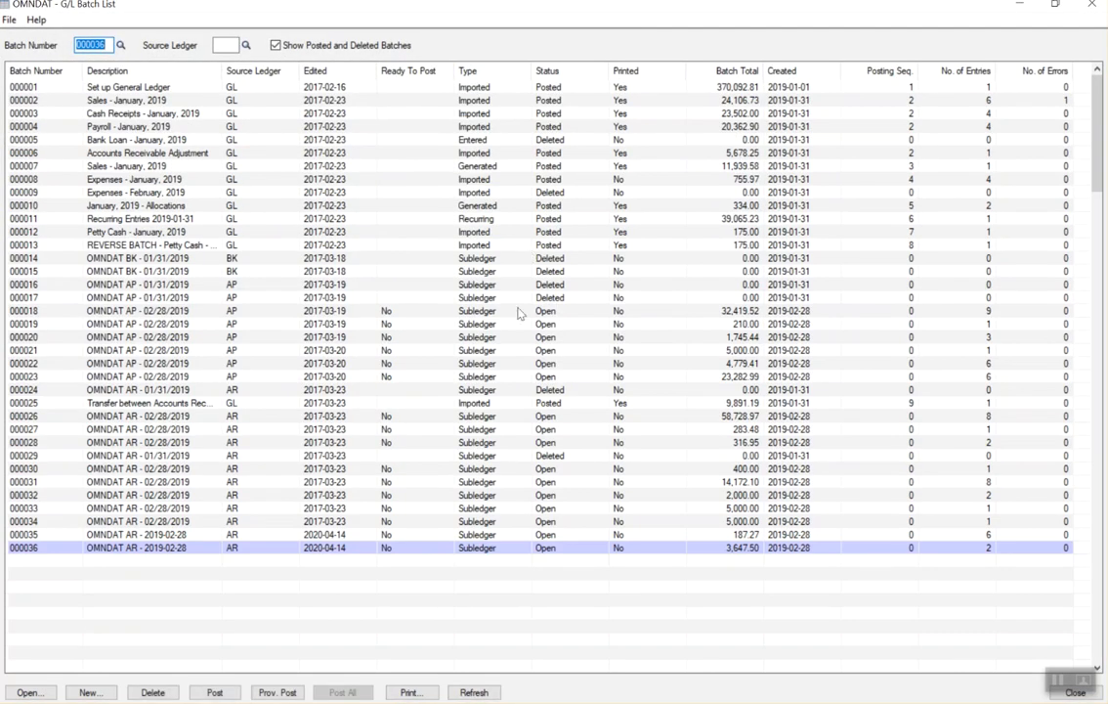
Examine the A/P and A/R subledger batches from 000018 through 000036 in the G/L batch list.
{"action": "left_click", "coordinate": [537, 469]}
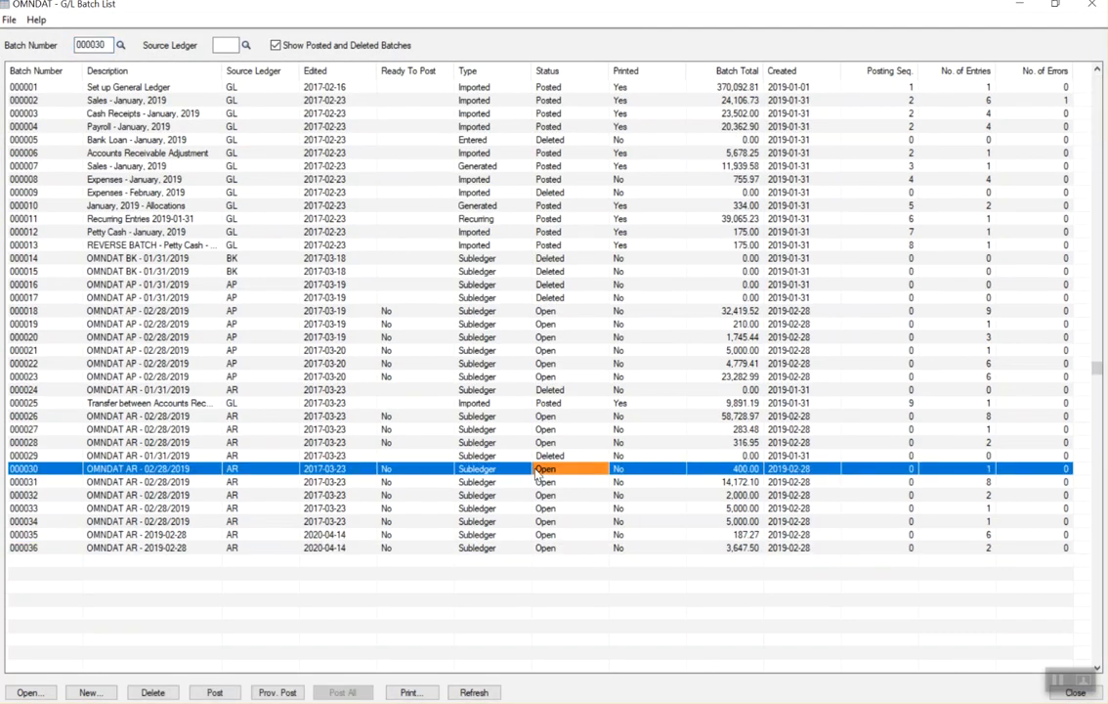
{"action": "left_click", "coordinate": [551, 311]}
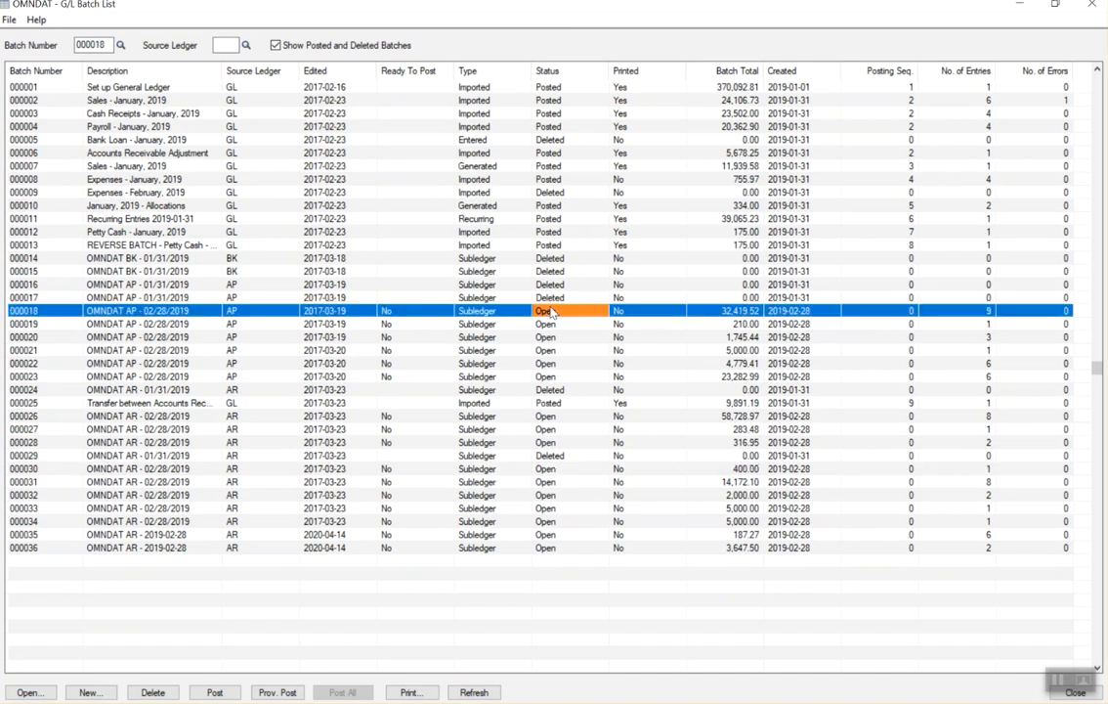
{"action": "key", "text": "Left"}
{"action": "key", "text": "Left"}
{"action": "key", "text": "Left"}
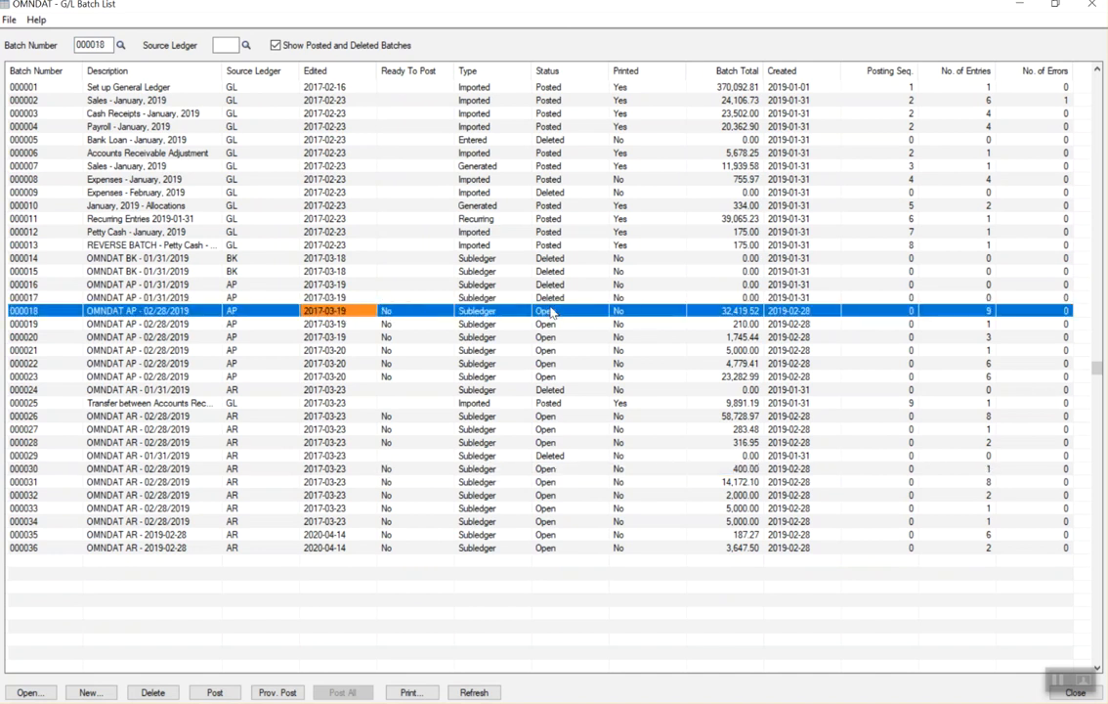
{"action": "key", "text": "Down"}
{"action": "key", "text": "Down"}
{"action": "key", "text": "Down"}
{"action": "key", "text": "Down"}
{"action": "key", "text": "Down"}
{"action": "key", "text": "Down"}
{"action": "key", "text": "Down"}
{"action": "key", "text": "Down"}
{"action": "key", "text": "Down"}
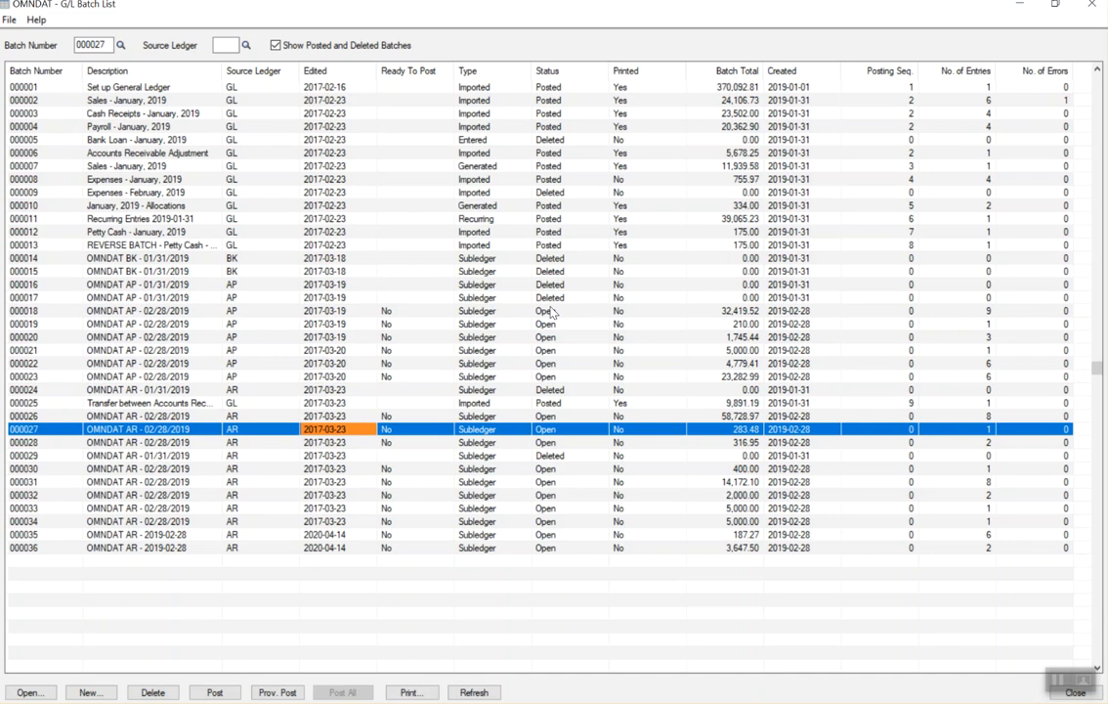
{"action": "key", "text": "Down"}
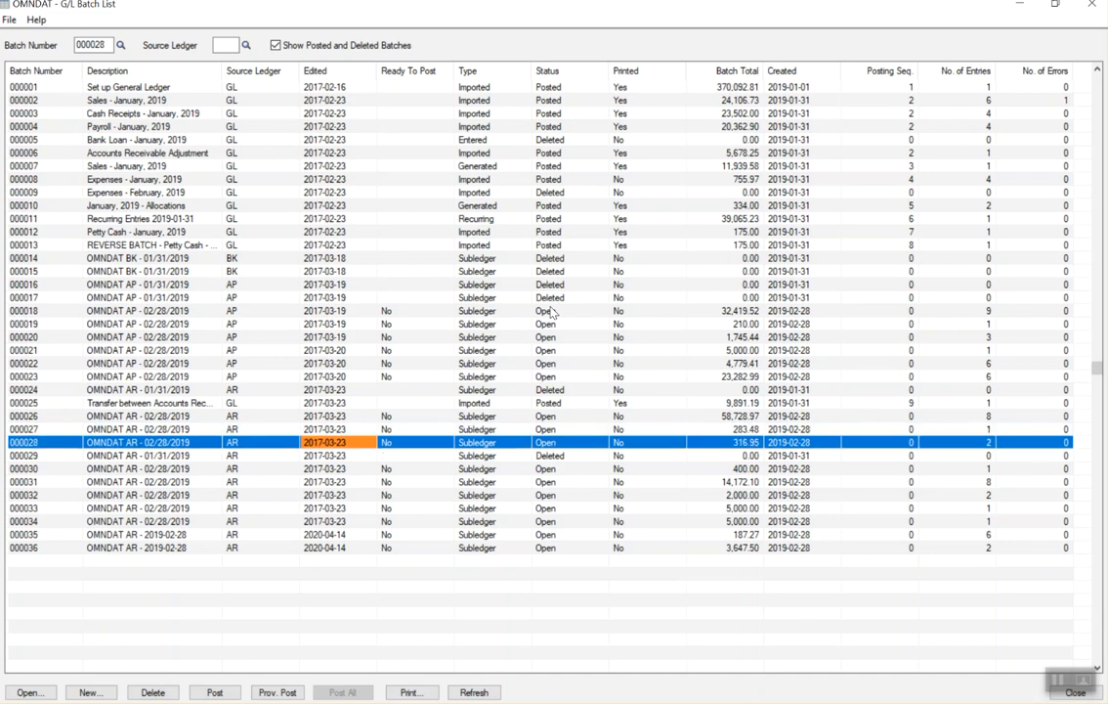
{"action": "key", "text": "Down"}
{"action": "key", "text": "Down"}
{"action": "key", "text": "Down"}
{"action": "key", "text": "Down"}
{"action": "key", "text": "Down"}
{"action": "key", "text": "Down"}
{"action": "key", "text": "Down"}
{"action": "key", "text": "Down"}
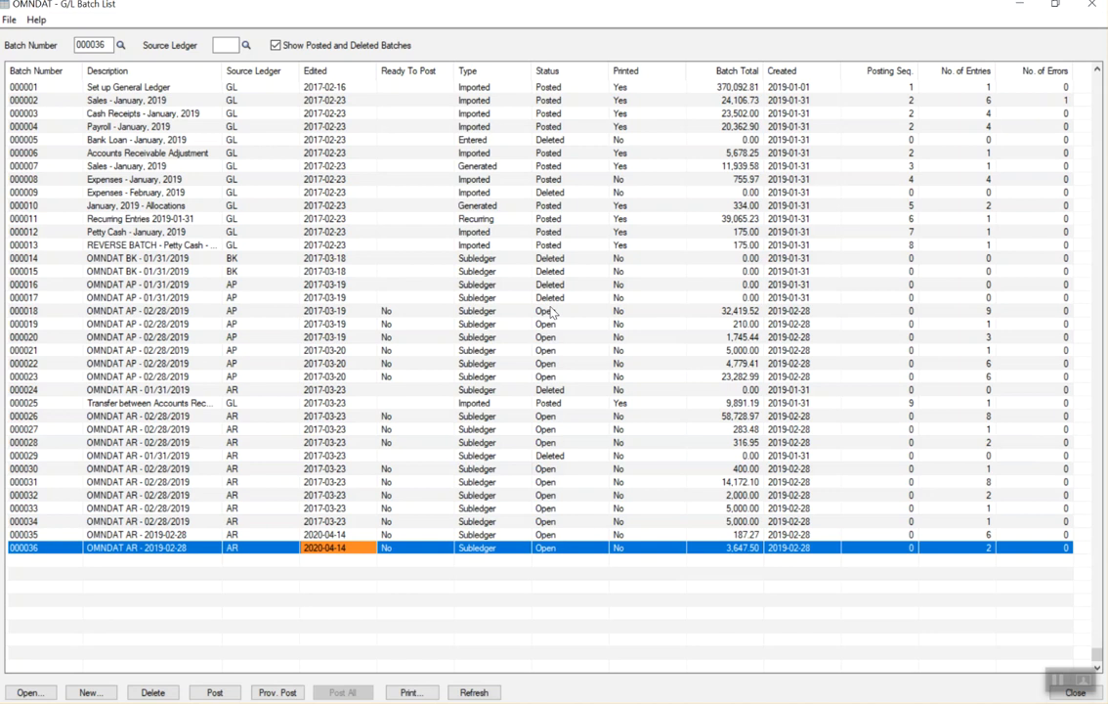
Check the status and ready-to-post setting of the A/R batches from 000030 to 000036, then close the G/L batch list.
{"action": "left_click", "coordinate": [546, 470]}
{"action": "left_click", "coordinate": [549, 482]}
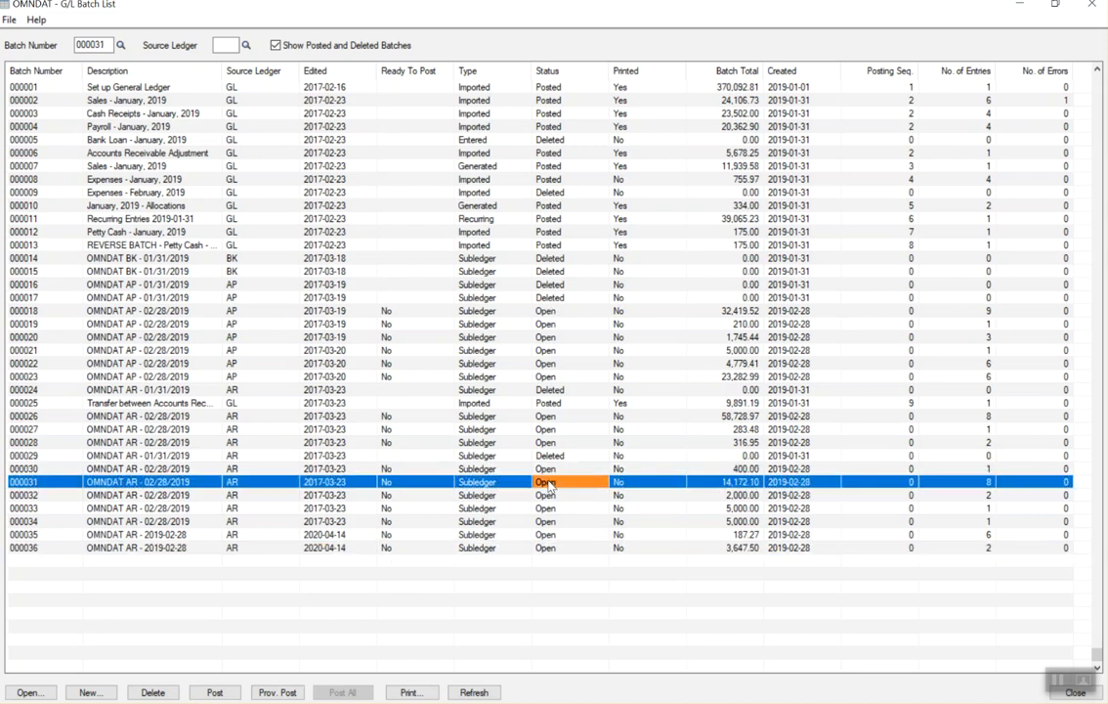
{"action": "left_click", "coordinate": [552, 495]}
{"action": "left_click", "coordinate": [554, 509]}
{"action": "left_click", "coordinate": [554, 522]}
{"action": "left_click", "coordinate": [554, 534]}
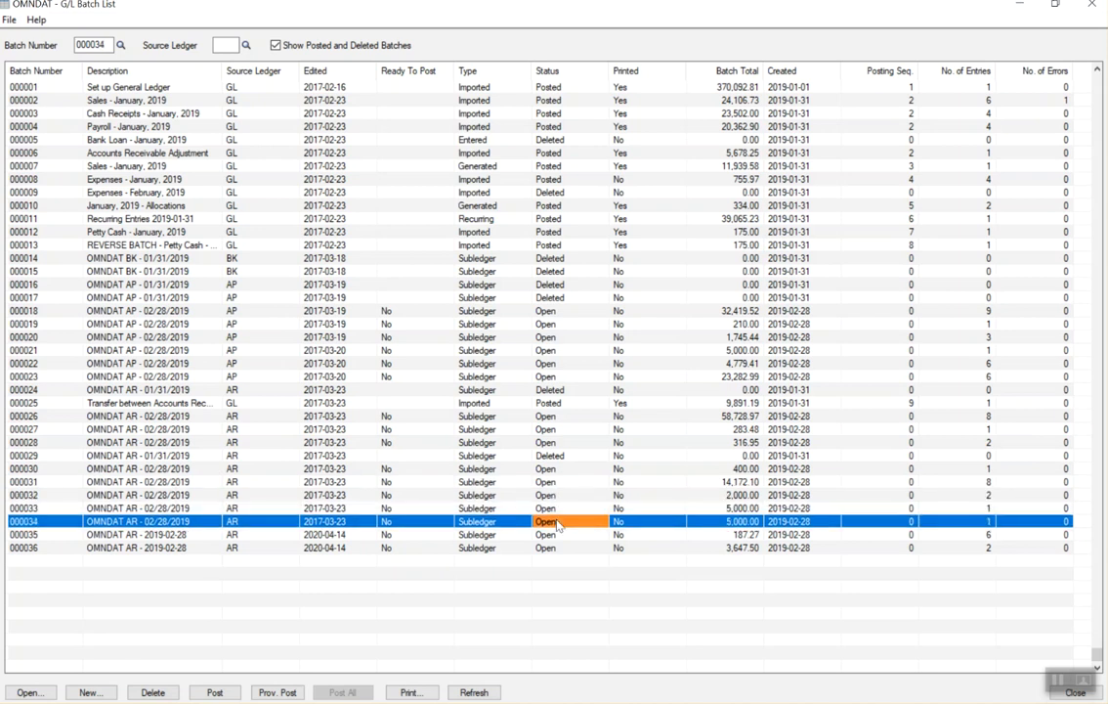
{"action": "left_click", "coordinate": [554, 547]}
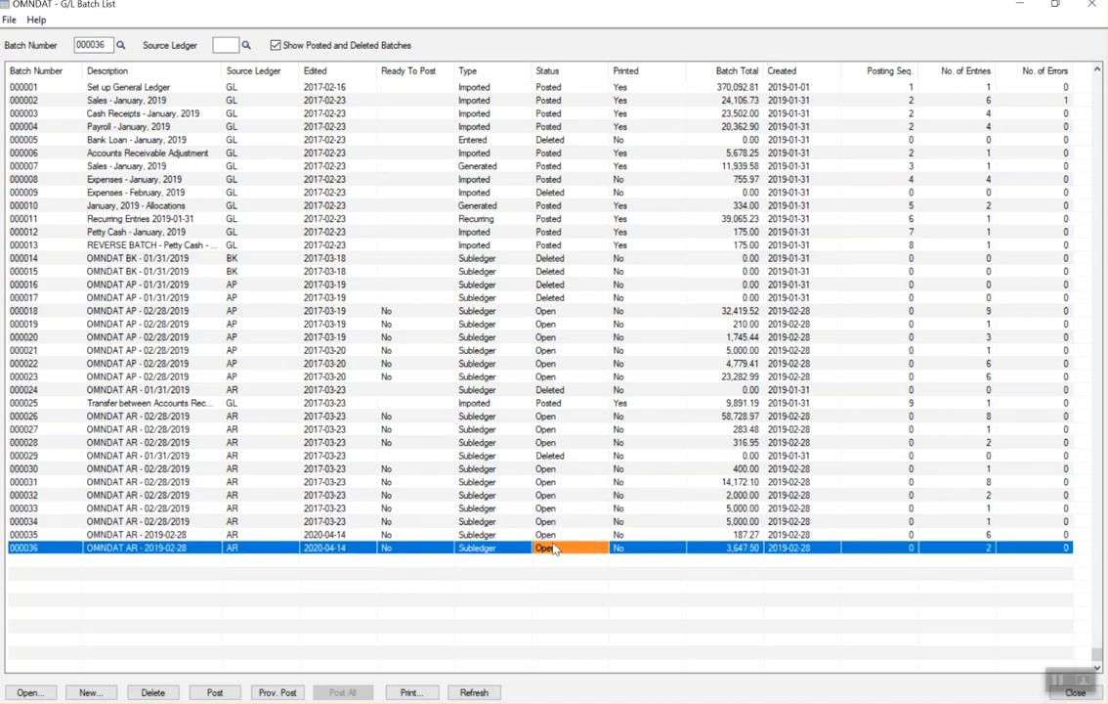
{"action": "left_click", "coordinate": [417, 470]}
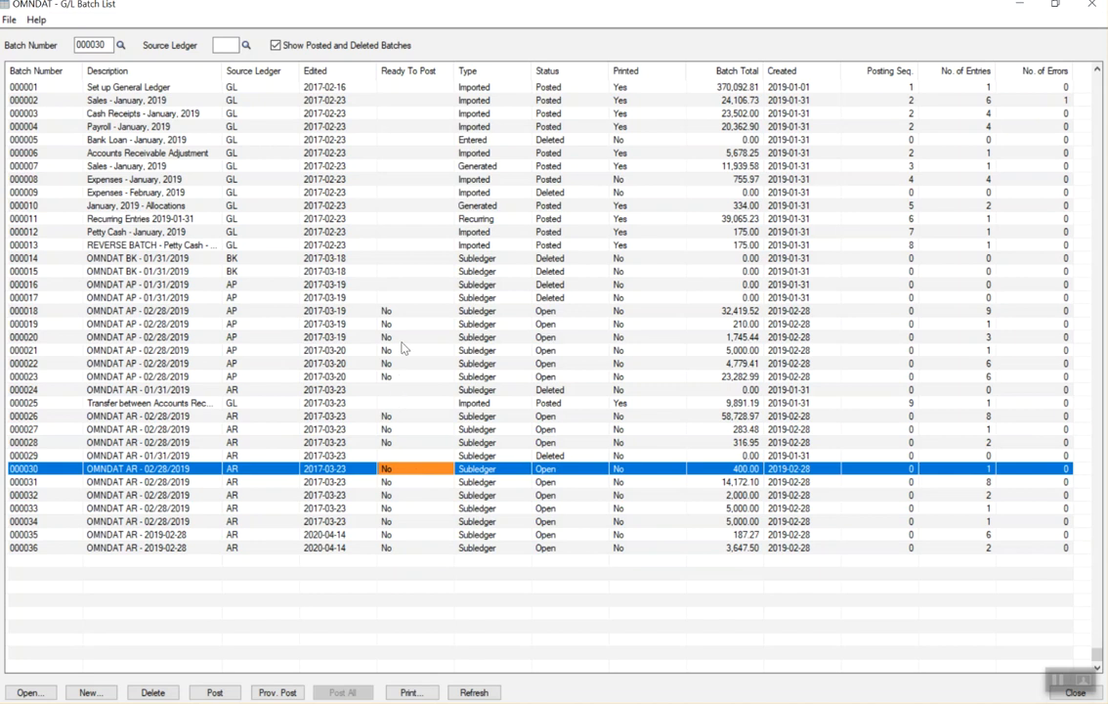
{"action": "left_click", "coordinate": [326, 284]}
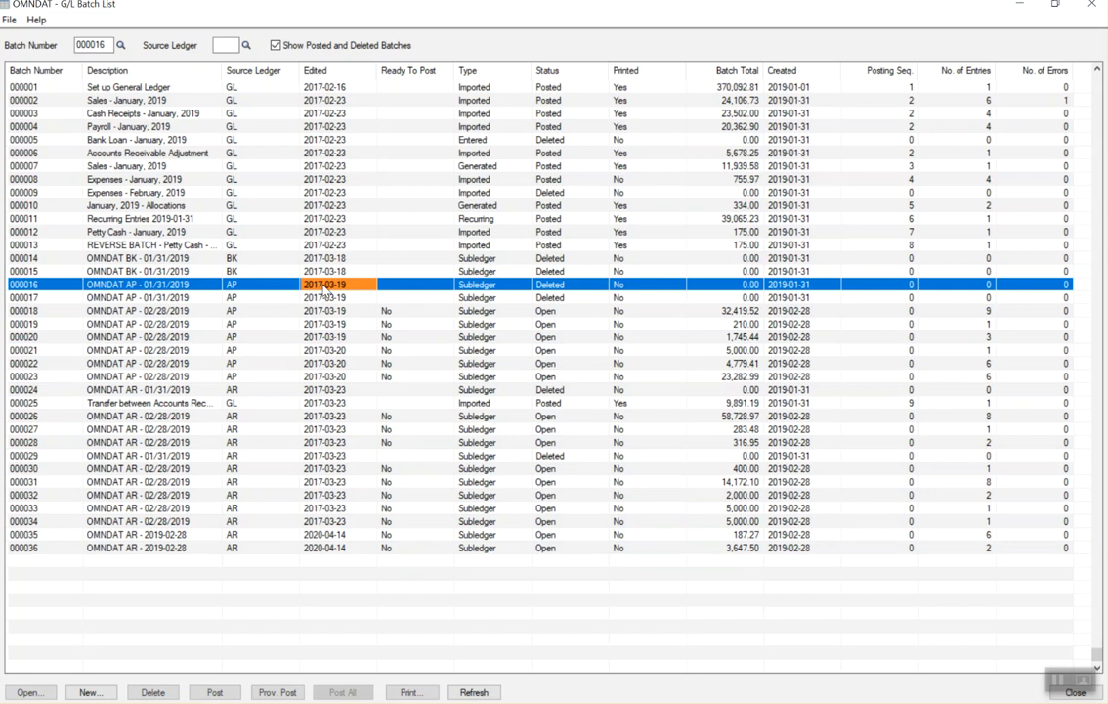
{"action": "left_click", "coordinate": [330, 296]}
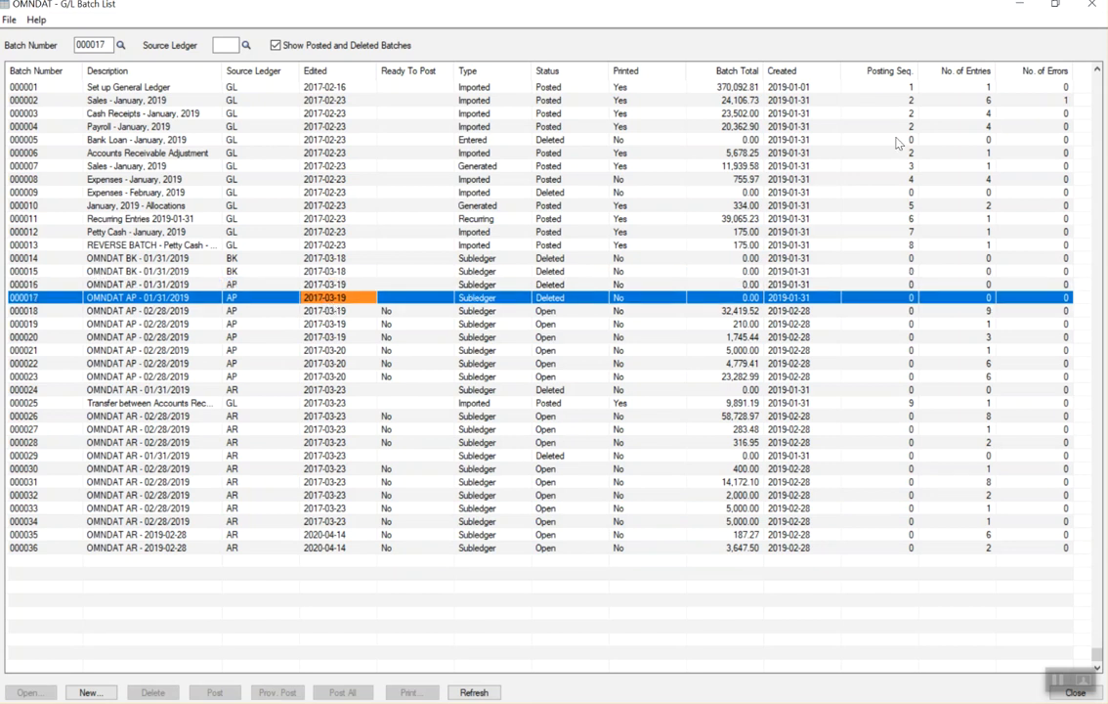
{"action": "left_click", "coordinate": [1092, 5]}
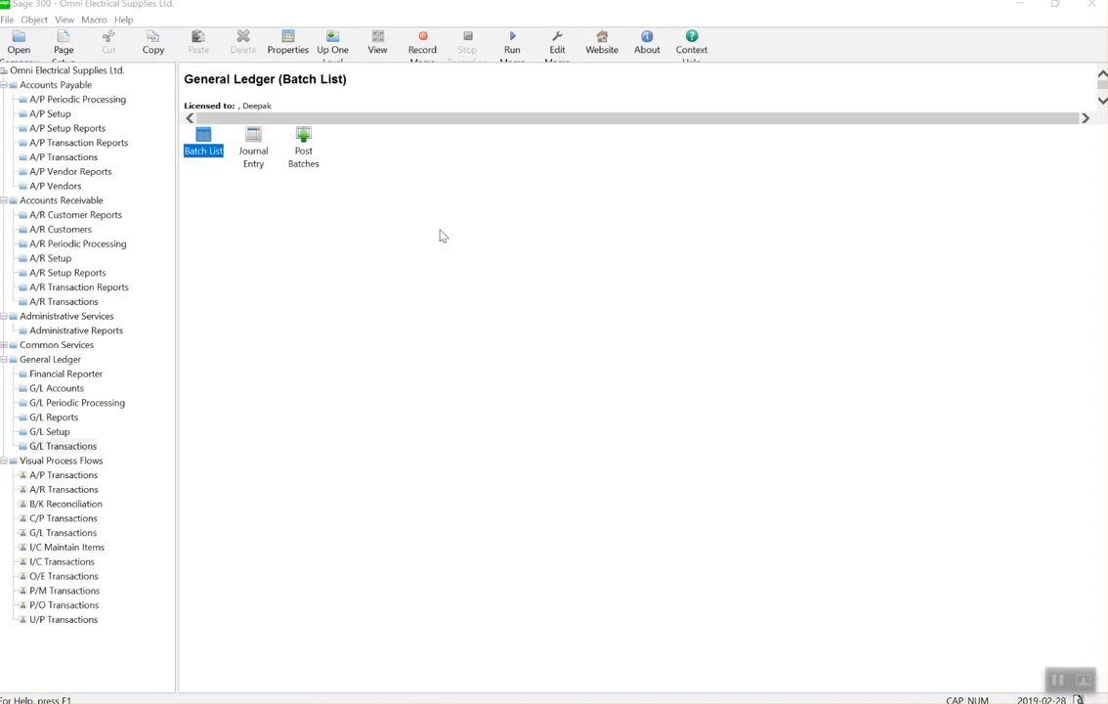
Open the G/L accounts, load account 1000 Bank - Chequing and review its control account setting and allowed subledger.
{"action": "left_click", "coordinate": [58, 388]}
{"action": "left_click", "coordinate": [250, 147]}
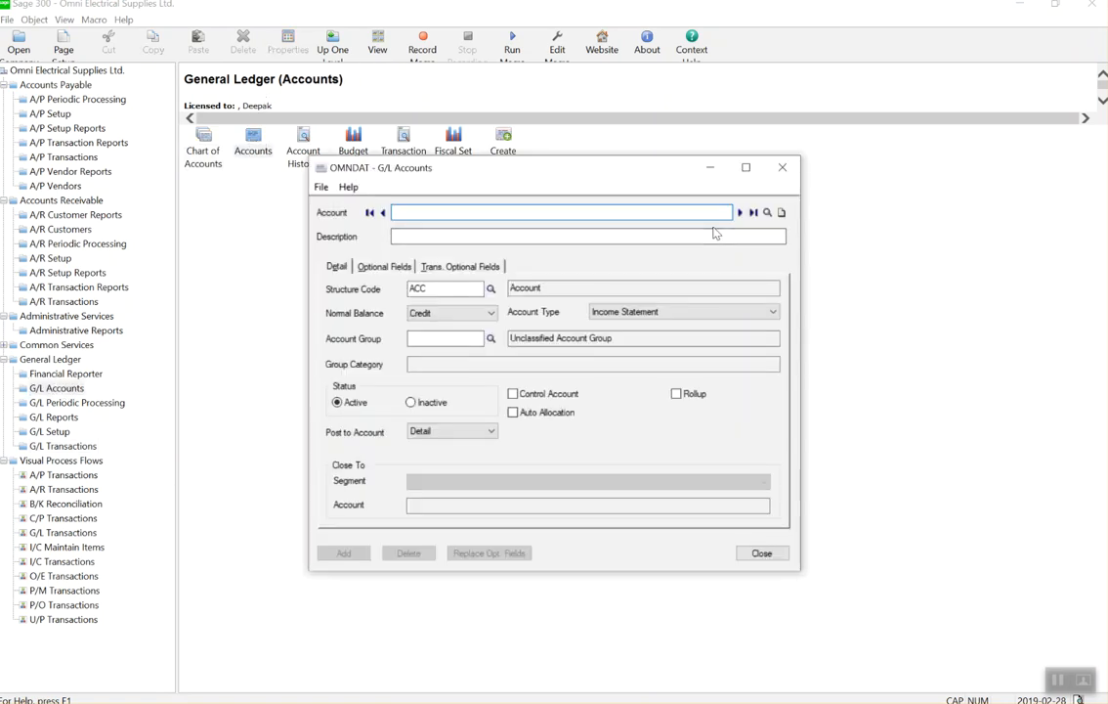
{"action": "left_click", "coordinate": [769, 213]}
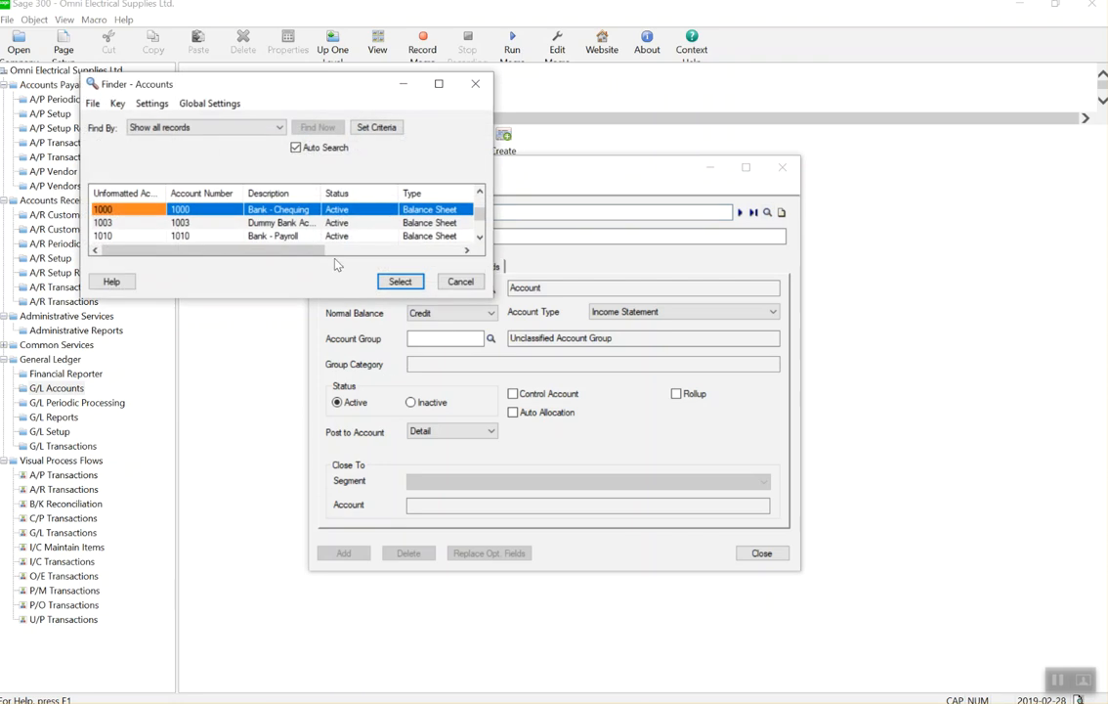
{"action": "double_click", "coordinate": [325, 213]}
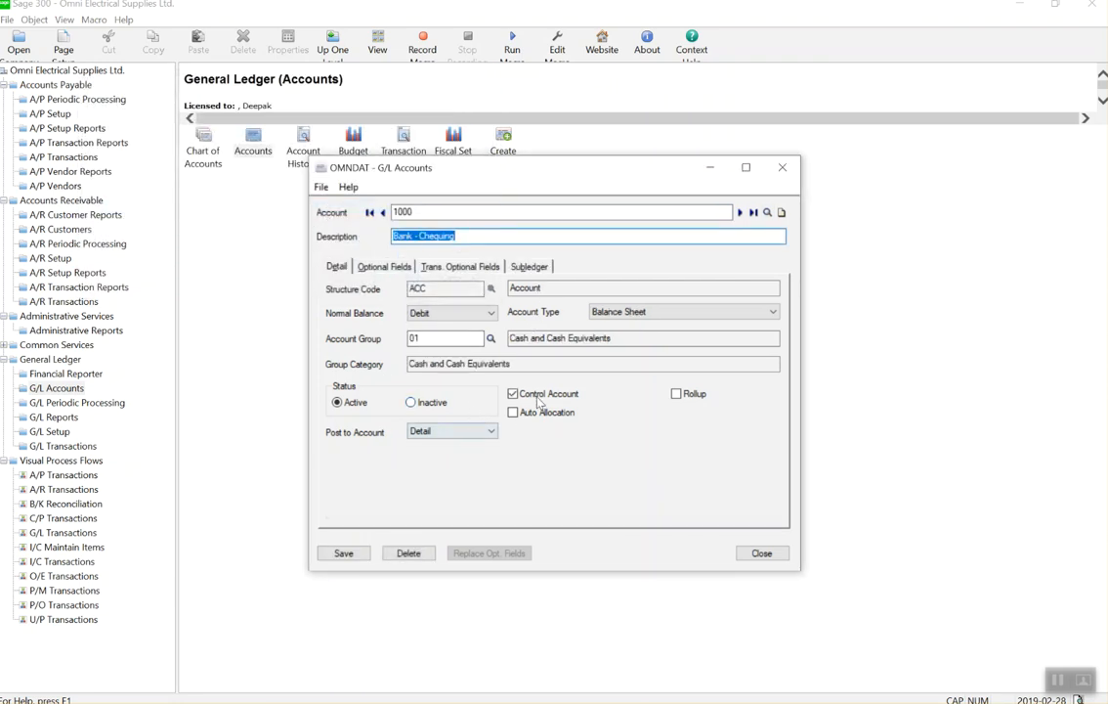
{"action": "left_click", "coordinate": [540, 266]}
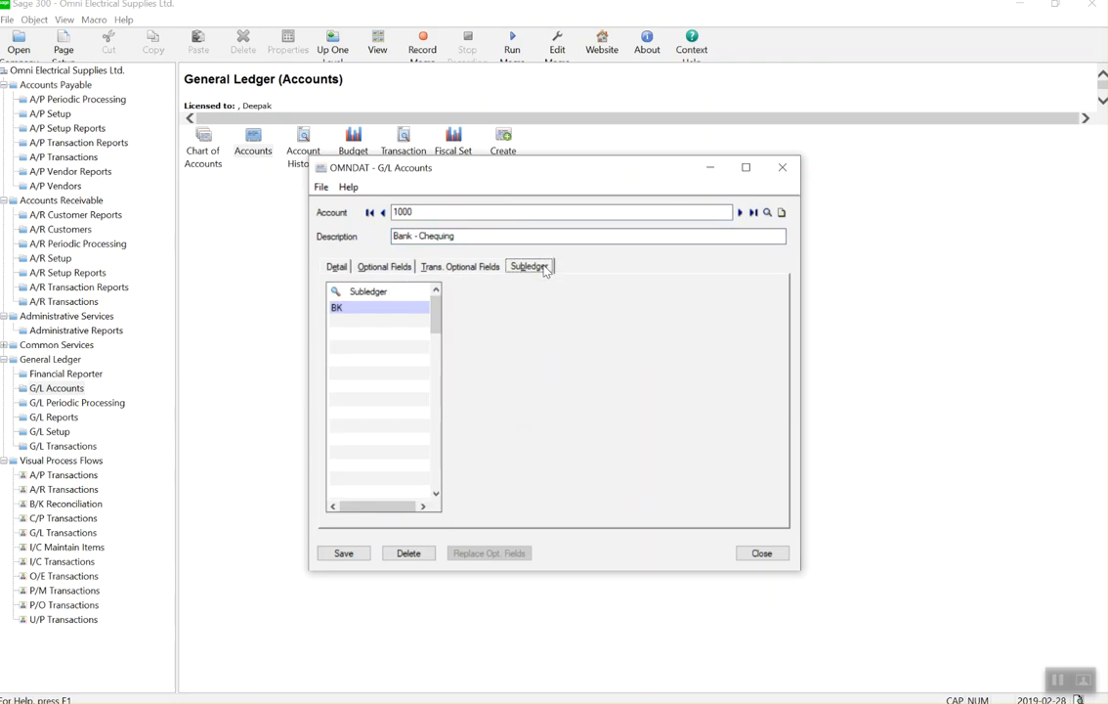
{"action": "left_click", "coordinate": [359, 326]}
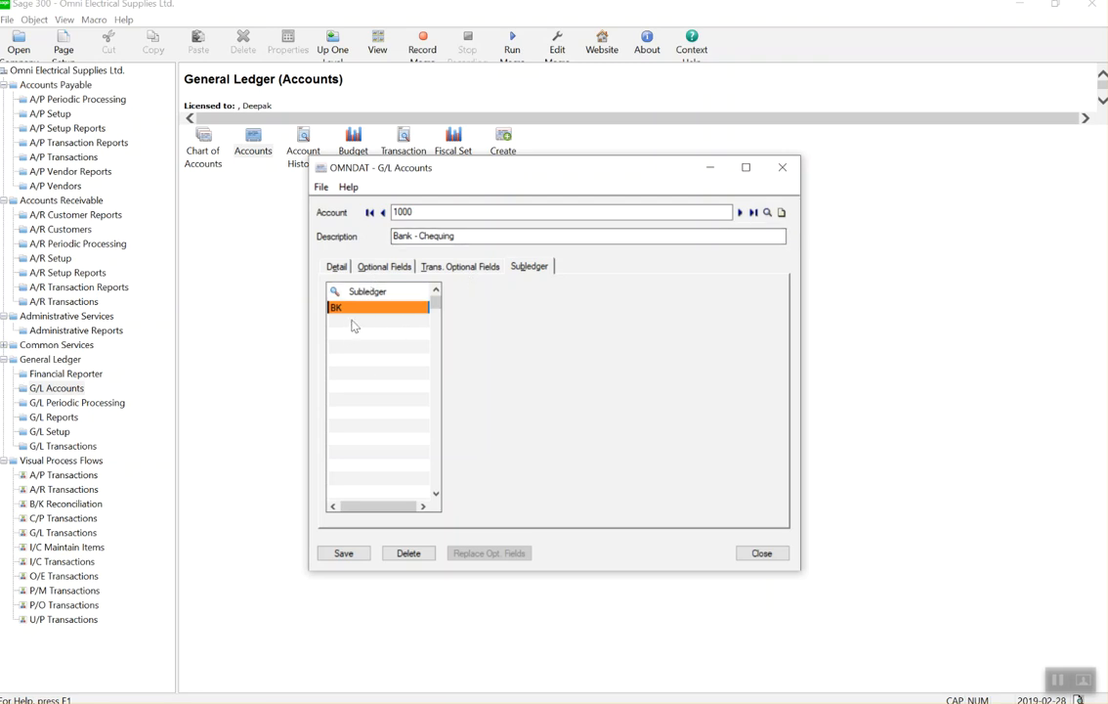
{"action": "left_click", "coordinate": [371, 309]}
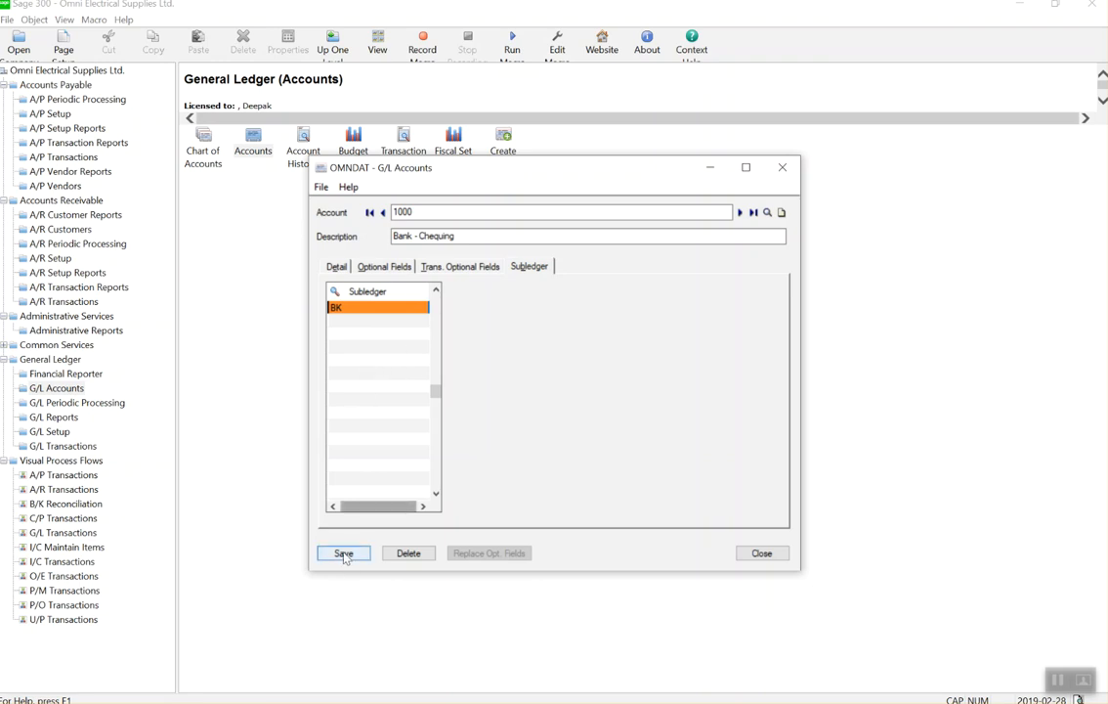
Load G/L account 1100 Accounts Receivable - Canadian and mark it as a control account.
{"action": "left_click", "coordinate": [767, 212]}
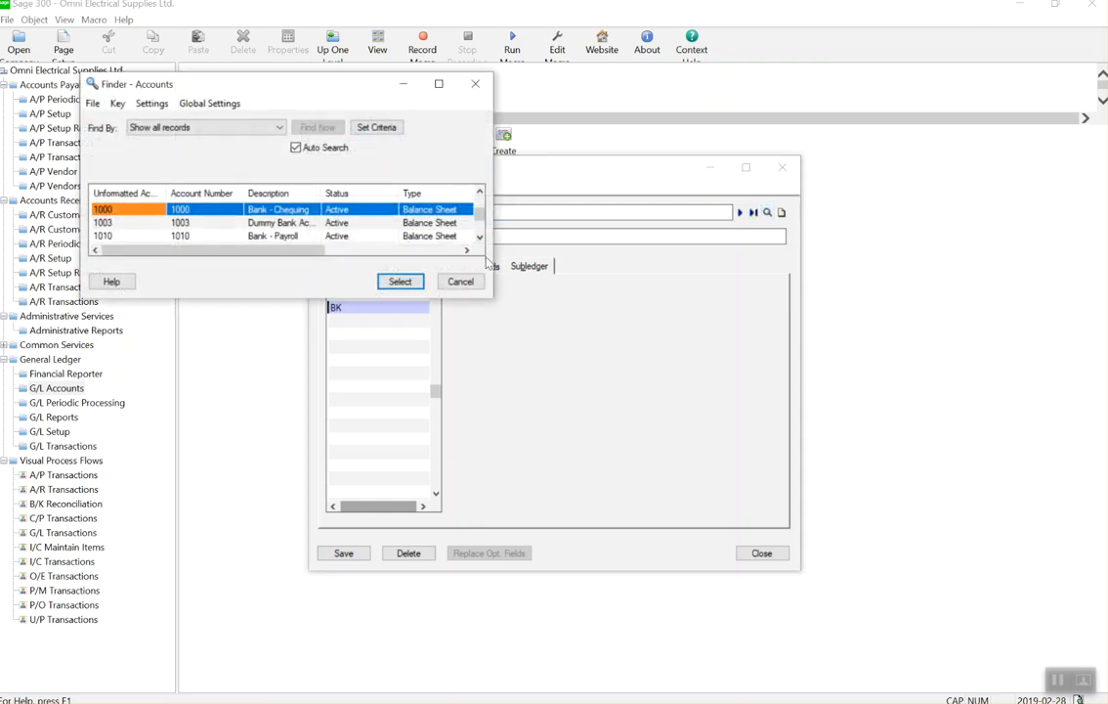
{"action": "left_click", "coordinate": [479, 237]}
{"action": "left_click", "coordinate": [478, 237]}
{"action": "left_click", "coordinate": [479, 237]}
{"action": "left_click", "coordinate": [479, 236]}
{"action": "left_click", "coordinate": [479, 237]}
{"action": "left_click", "coordinate": [479, 237]}
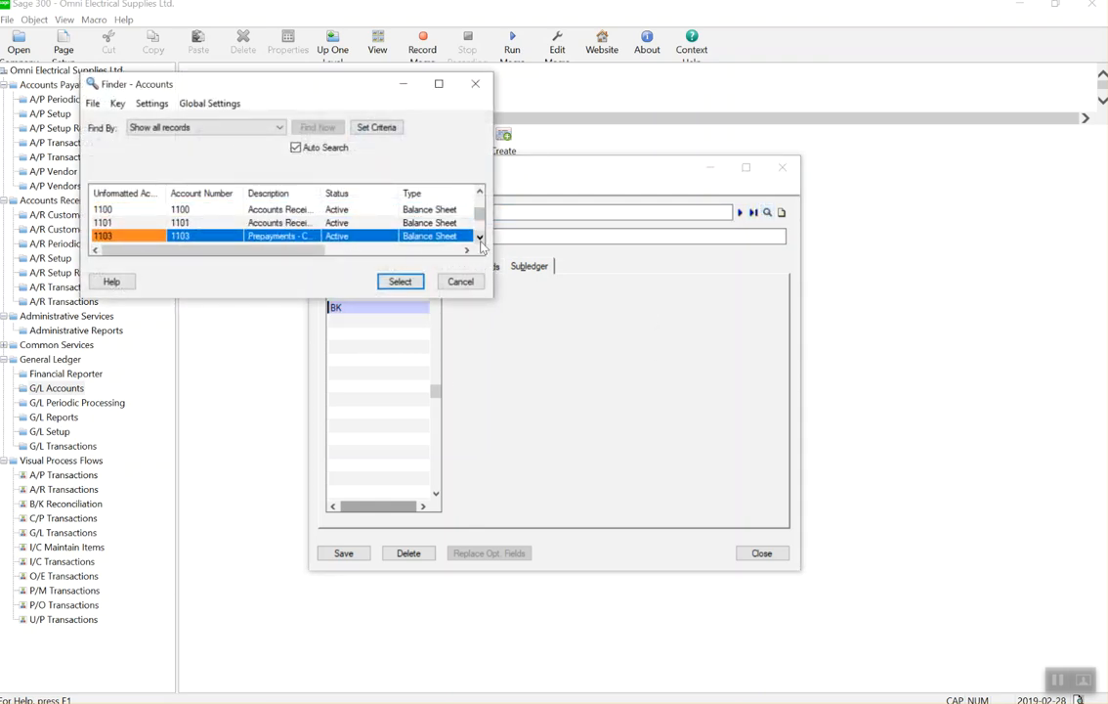
{"action": "double_click", "coordinate": [249, 212]}
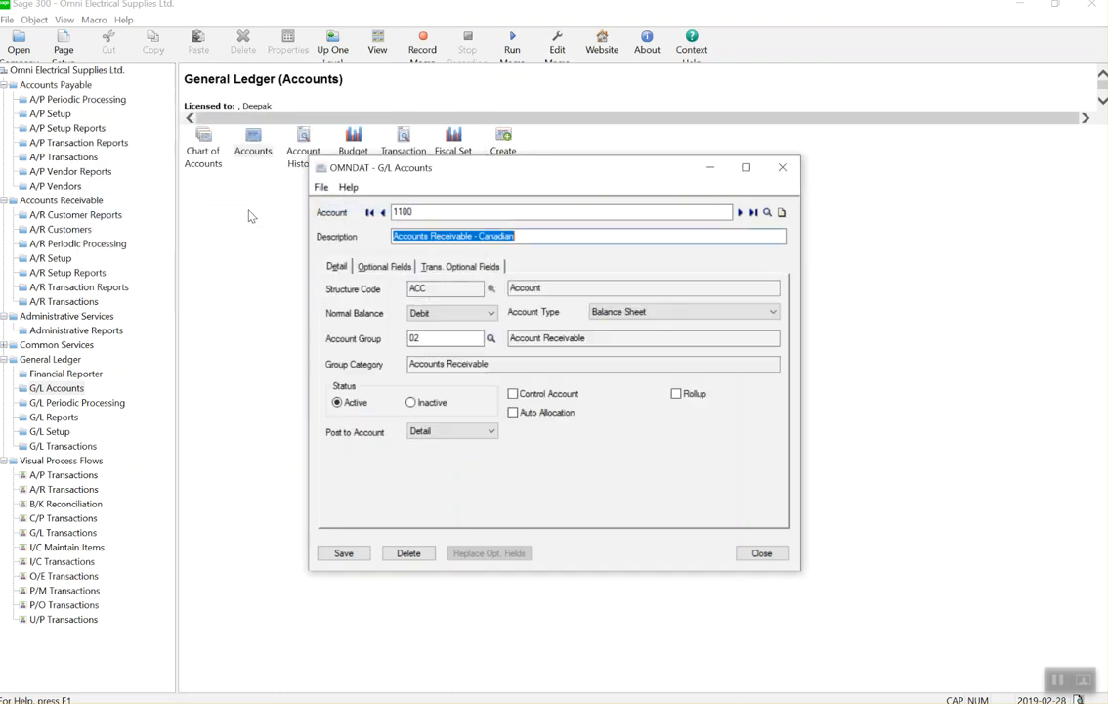
{"action": "left_click", "coordinate": [553, 396]}
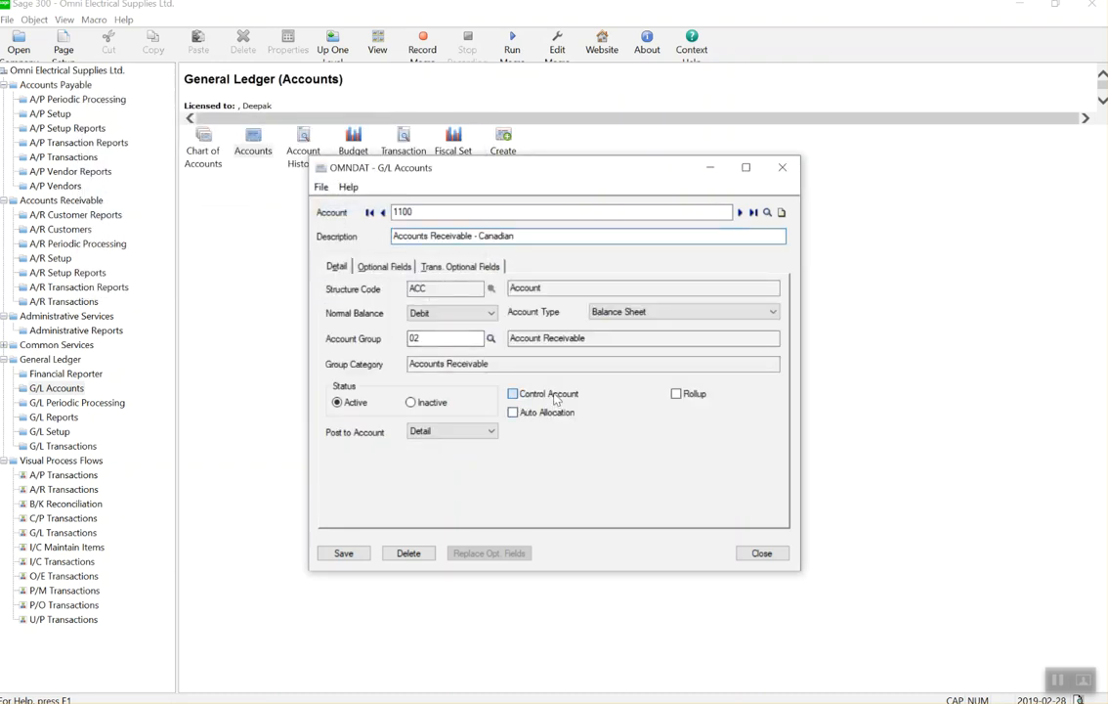
Assign AR as the subledger allowed to post to account 1100 and save the account.
{"action": "left_click", "coordinate": [530, 267]}
{"action": "left_click", "coordinate": [387, 310]}
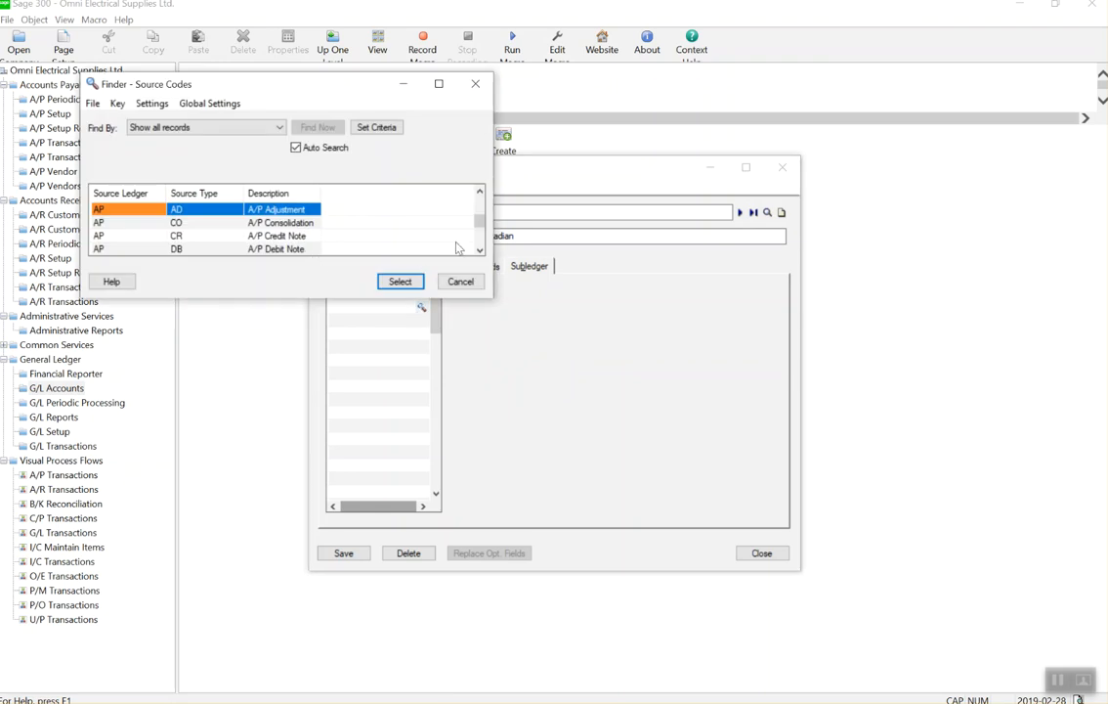
{"action": "left_click_drag", "start_coordinate": [305, 82], "coordinate": [468, 280]}
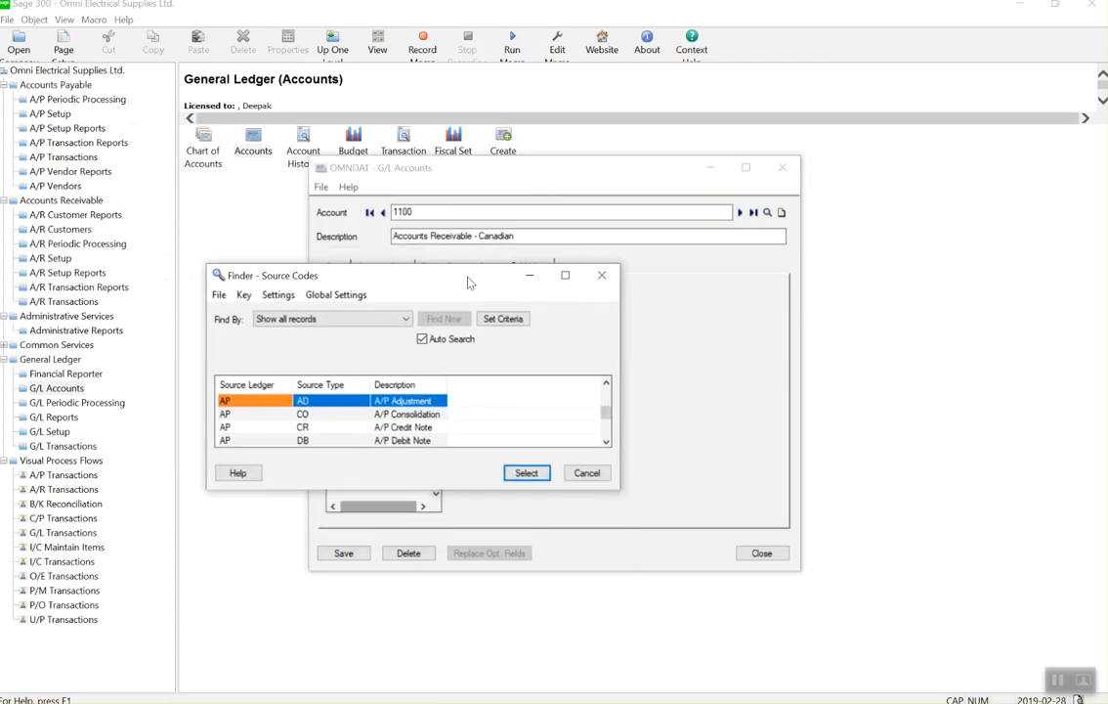
{"action": "left_click", "coordinate": [606, 442]}
{"action": "left_click", "coordinate": [607, 441]}
{"action": "left_click", "coordinate": [607, 442]}
{"action": "left_click", "coordinate": [607, 442]}
{"action": "left_click", "coordinate": [607, 441]}
{"action": "left_click", "coordinate": [607, 442]}
{"action": "left_click", "coordinate": [607, 442]}
{"action": "left_click", "coordinate": [607, 442]}
{"action": "left_click", "coordinate": [607, 442]}
{"action": "left_click", "coordinate": [607, 442]}
{"action": "left_click", "coordinate": [607, 442]}
{"action": "left_click", "coordinate": [606, 441]}
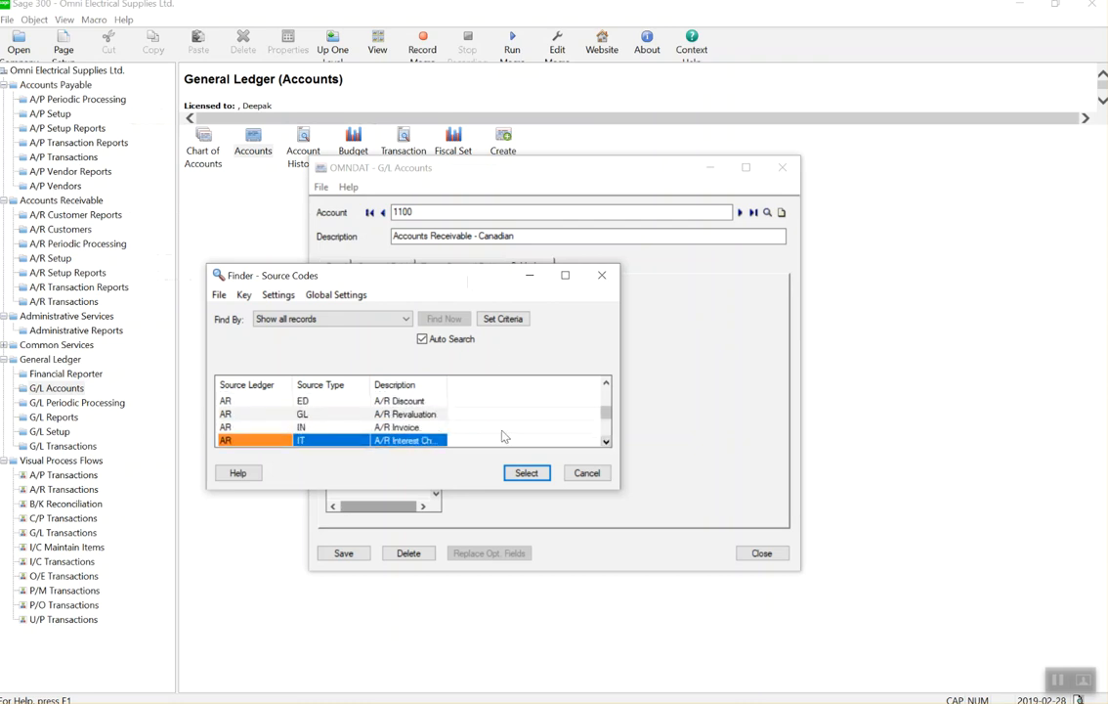
{"action": "double_click", "coordinate": [393, 404]}
{"action": "left_click", "coordinate": [401, 349]}
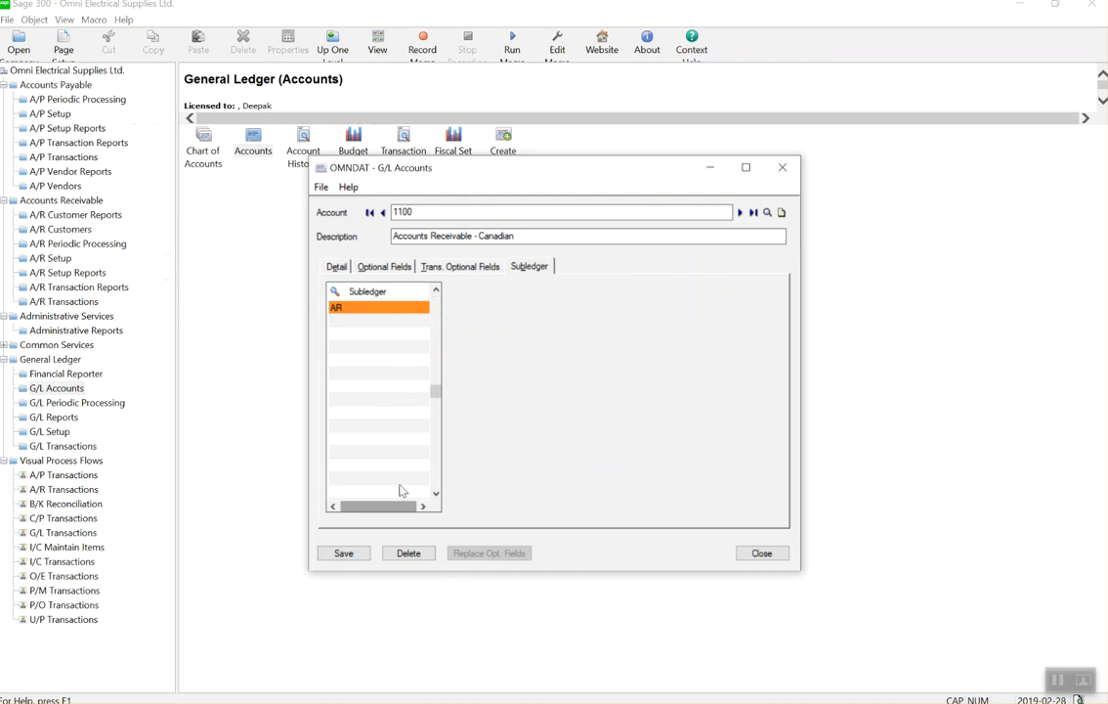
{"action": "left_click", "coordinate": [344, 552]}
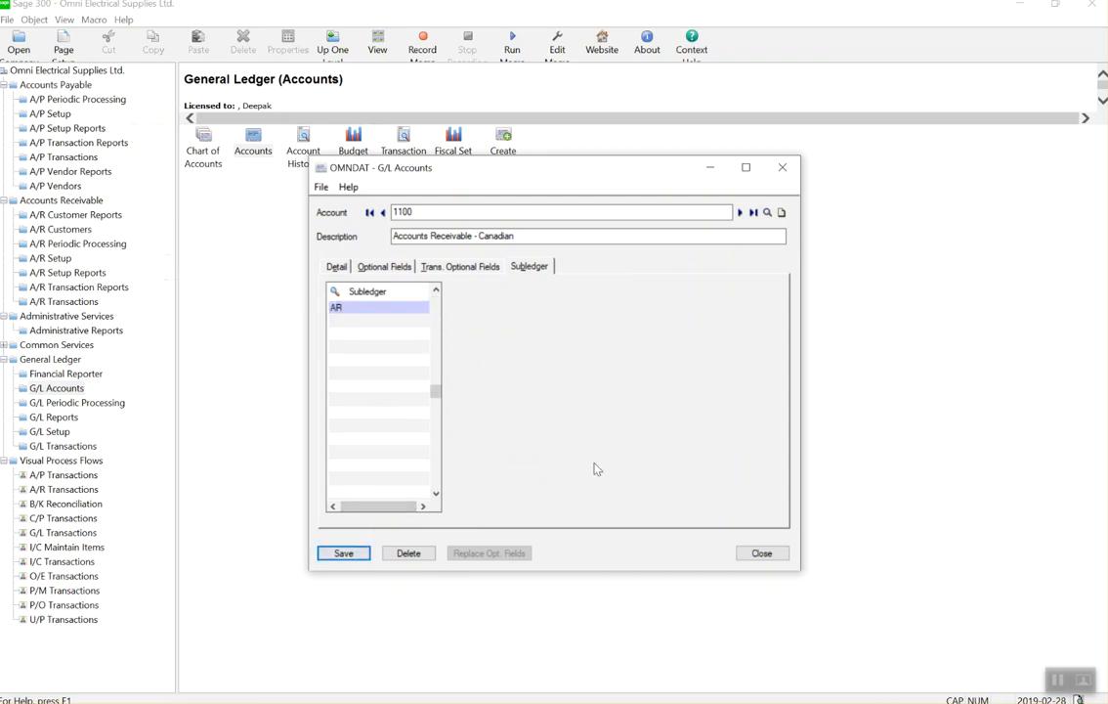
Load G/L account 1101 Accounts Receivable - U.S. and mark it as a control account.
{"action": "left_click", "coordinate": [767, 212]}
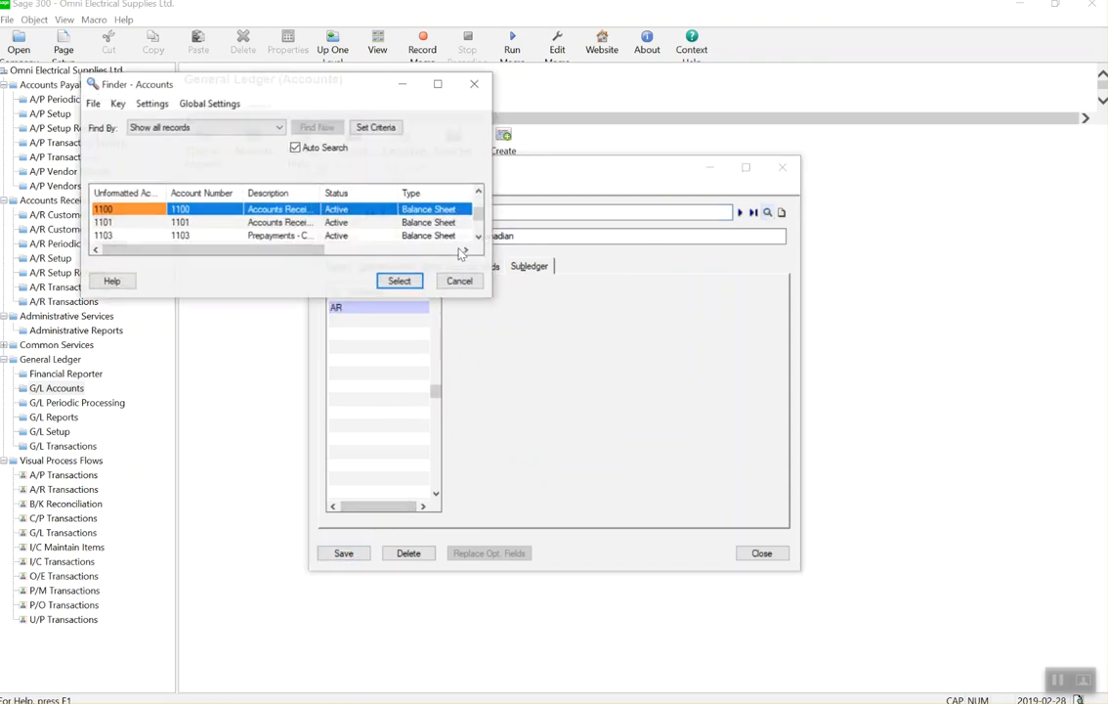
{"action": "left_click", "coordinate": [366, 224]}
{"action": "double_click", "coordinate": [366, 224]}
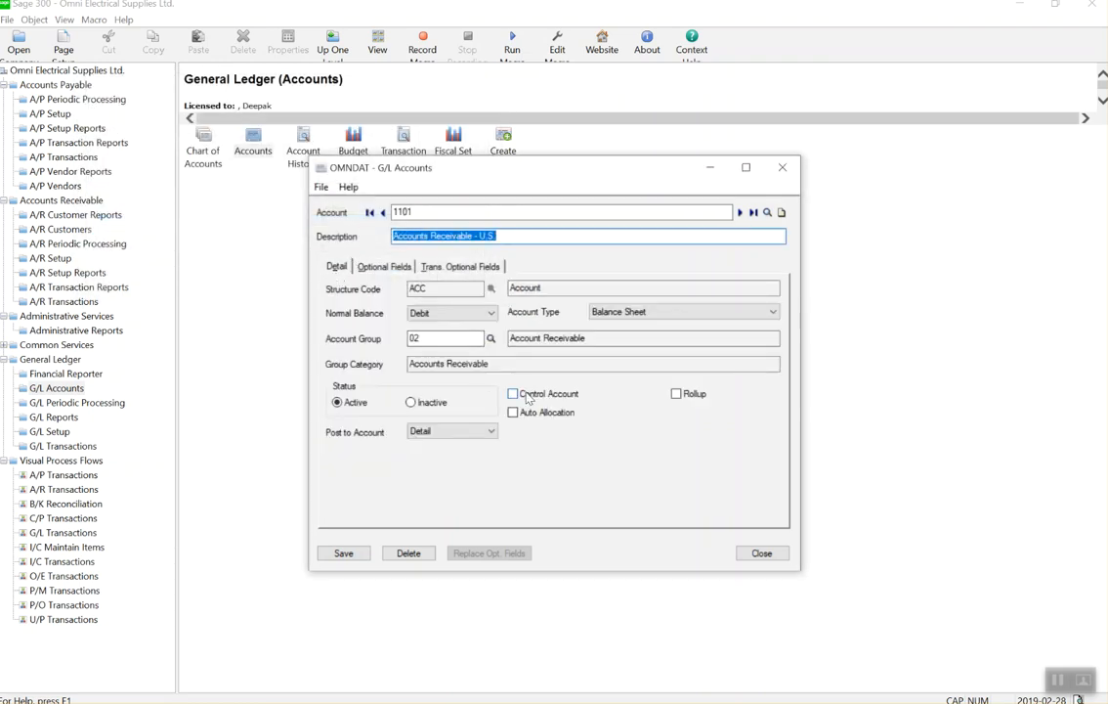
Assign AR as the subledger for account 1101 and save the account.
{"action": "left_click", "coordinate": [529, 266]}
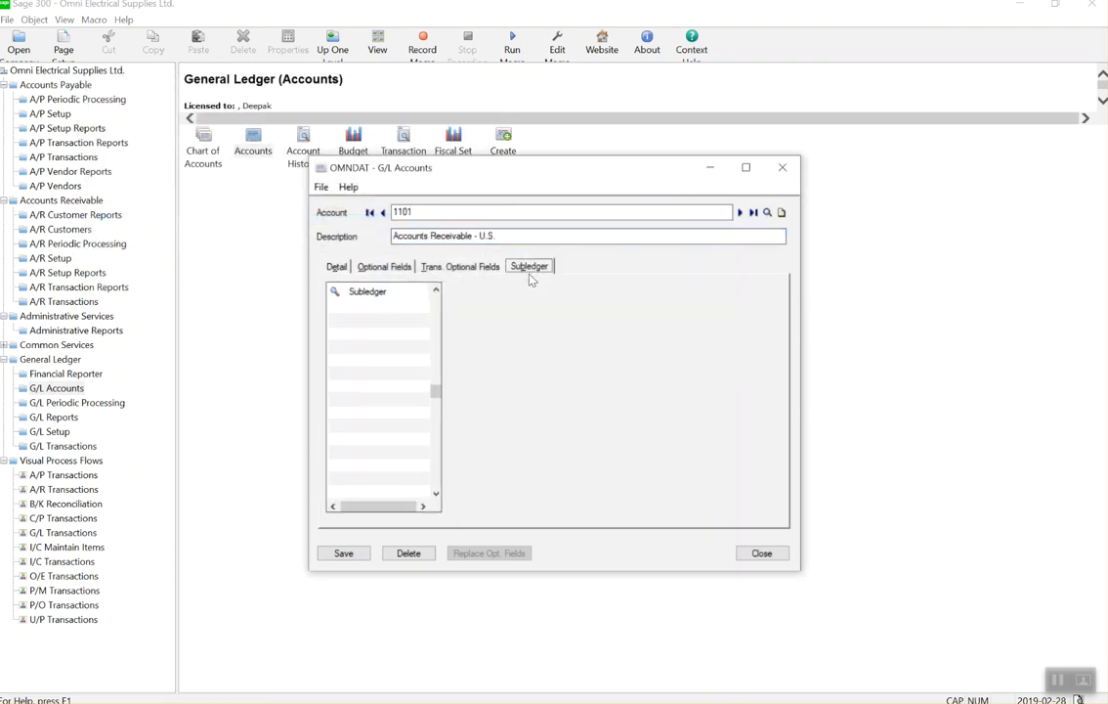
{"action": "left_click", "coordinate": [414, 307]}
{"action": "left_click", "coordinate": [420, 307]}
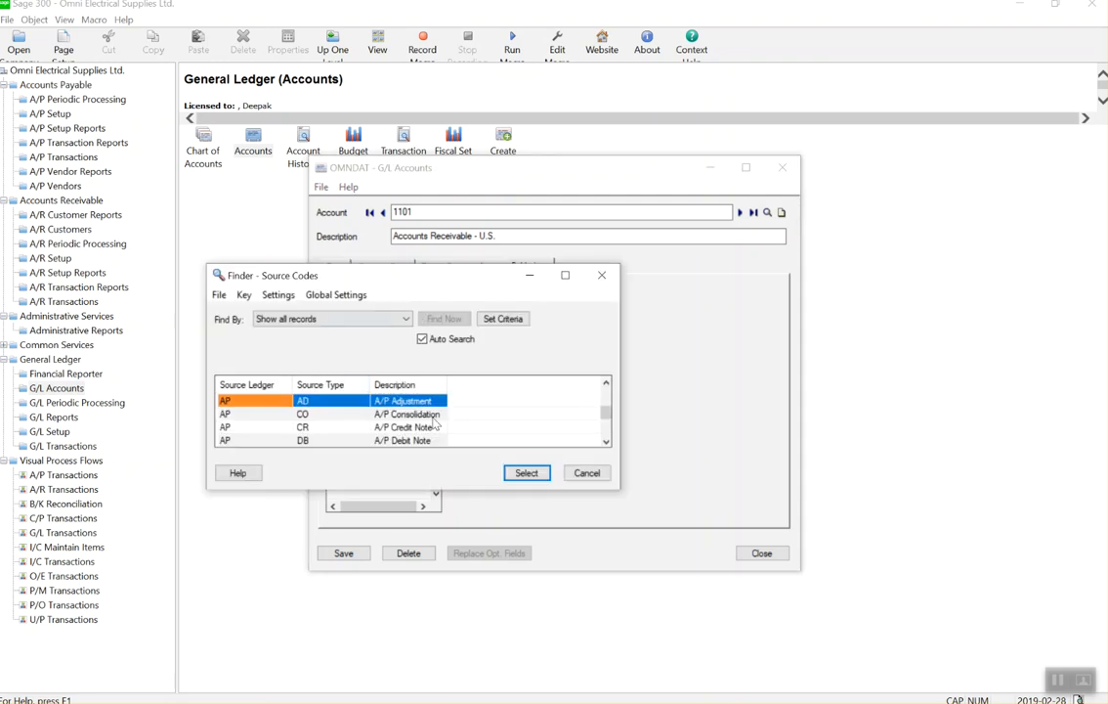
{"action": "left_click", "coordinate": [610, 429]}
{"action": "left_click", "coordinate": [609, 427]}
{"action": "left_click", "coordinate": [610, 430]}
{"action": "left_click", "coordinate": [609, 430]}
{"action": "left_click", "coordinate": [610, 430]}
{"action": "left_click", "coordinate": [610, 430]}
{"action": "left_click", "coordinate": [610, 430]}
{"action": "left_click", "coordinate": [446, 427]}
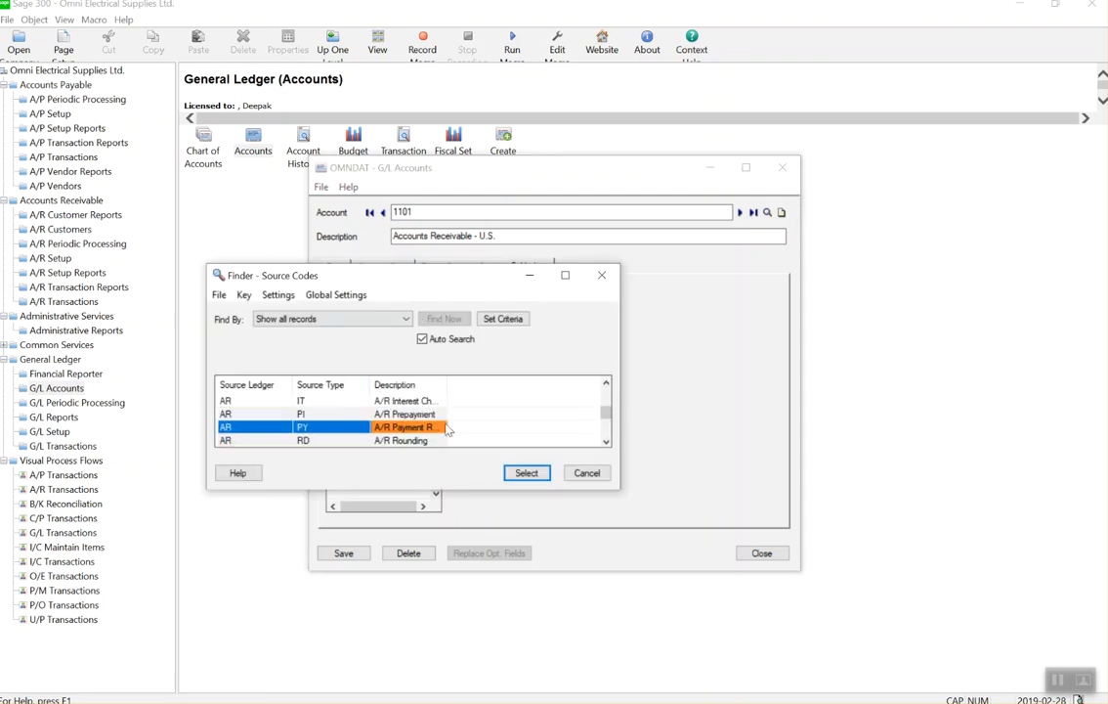
{"action": "double_click", "coordinate": [446, 427]}
{"action": "left_click", "coordinate": [360, 555]}
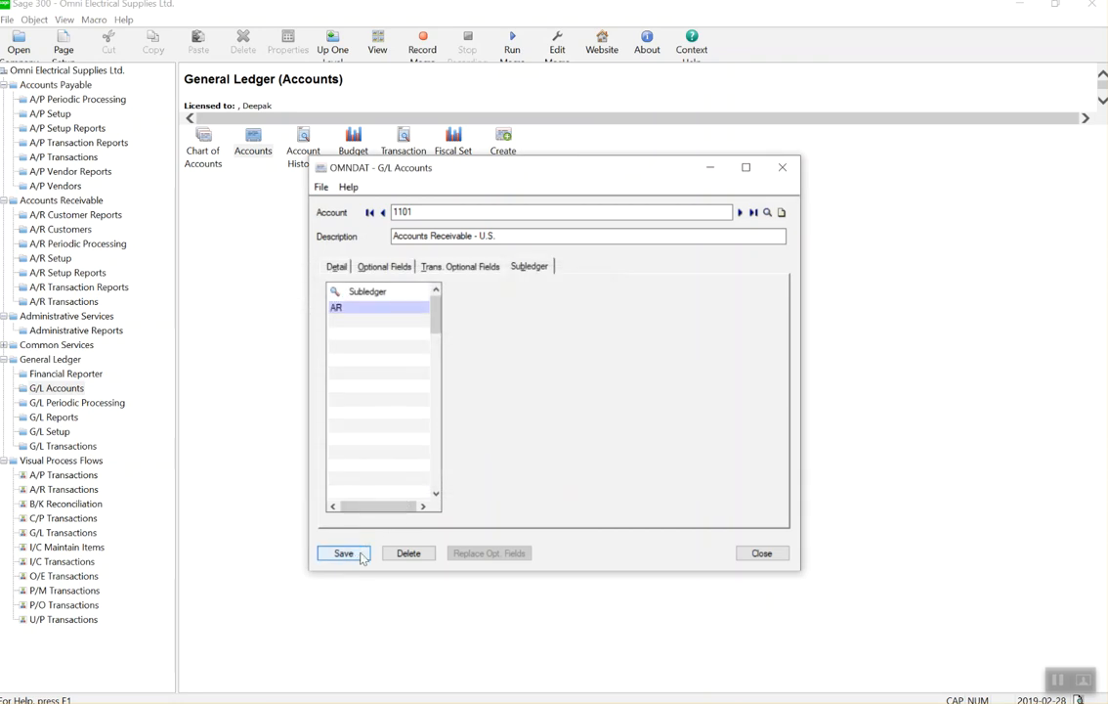
Load G/L account 3000 Accounts Payable and mark it as a control account.
{"action": "left_click", "coordinate": [767, 212]}
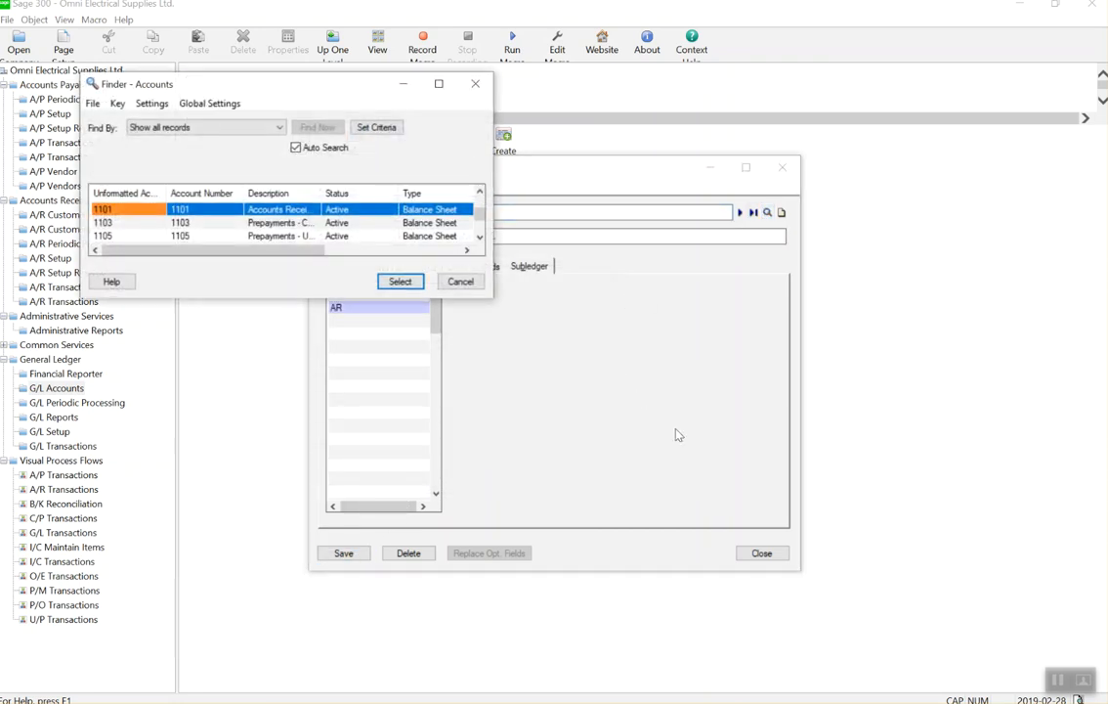
{"action": "left_click", "coordinate": [480, 239]}
{"action": "left_click", "coordinate": [480, 238]}
{"action": "left_click", "coordinate": [479, 239]}
{"action": "left_click", "coordinate": [480, 238]}
{"action": "left_click", "coordinate": [480, 238]}
{"action": "left_click", "coordinate": [480, 238]}
{"action": "left_click", "coordinate": [480, 238]}
{"action": "left_click", "coordinate": [480, 238]}
{"action": "left_click", "coordinate": [480, 238]}
{"action": "left_click", "coordinate": [480, 239]}
{"action": "left_click", "coordinate": [480, 239]}
{"action": "left_click", "coordinate": [480, 239]}
{"action": "left_click", "coordinate": [480, 238]}
{"action": "left_click", "coordinate": [480, 239]}
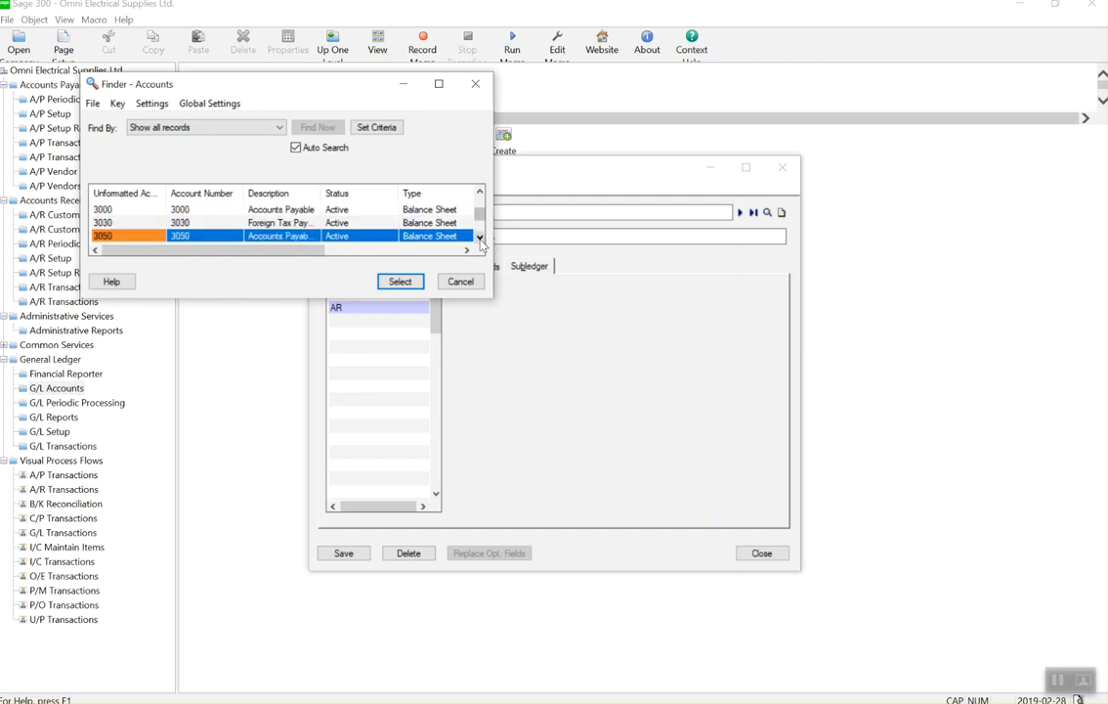
{"action": "left_click", "coordinate": [338, 210]}
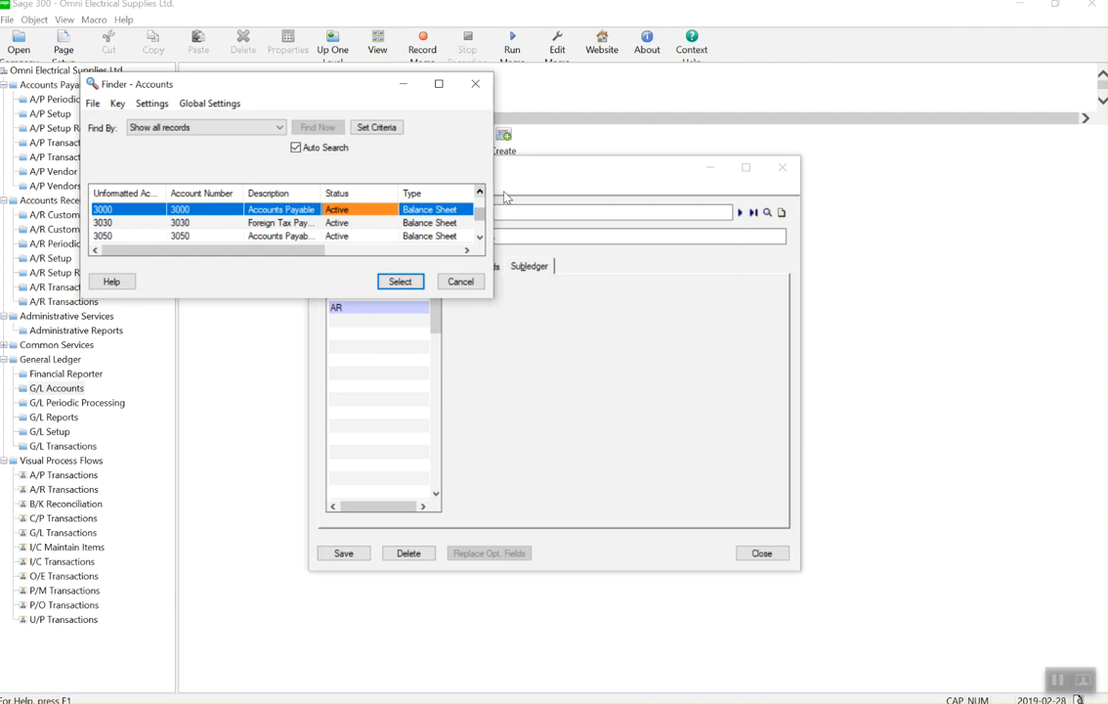
{"action": "left_click", "coordinate": [481, 190]}
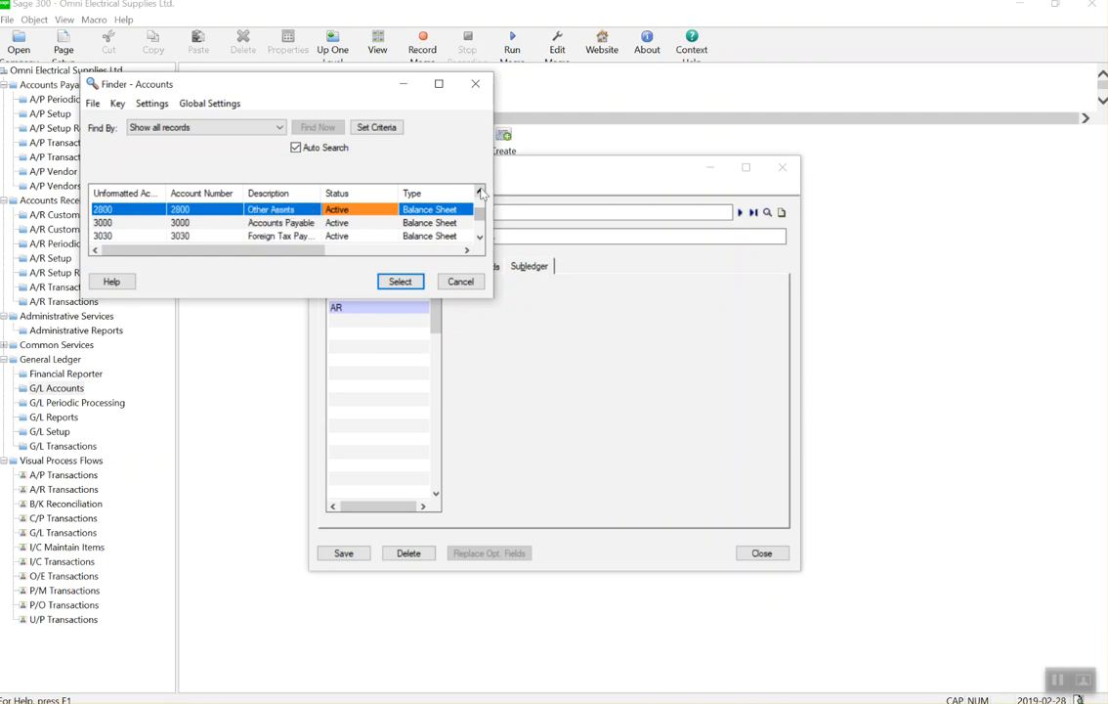
{"action": "double_click", "coordinate": [406, 224]}
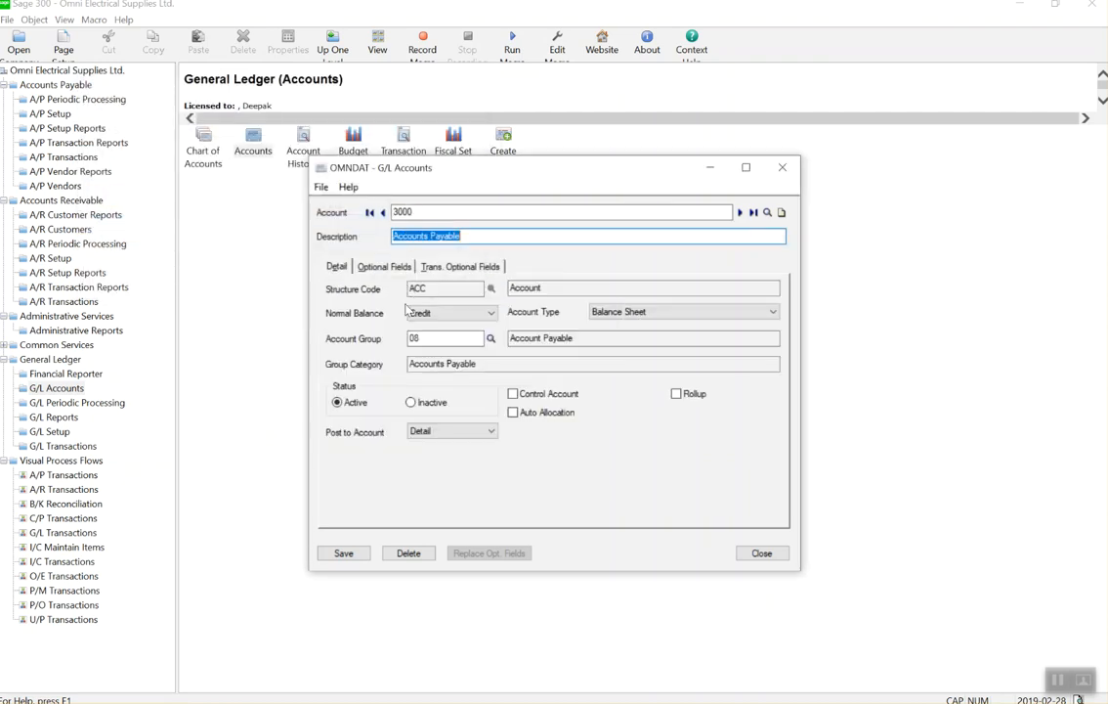
{"action": "left_click", "coordinate": [562, 393]}
Assign AP as the subledger for account 3000, save it and close the G/L accounts window.
{"action": "left_click", "coordinate": [529, 266]}
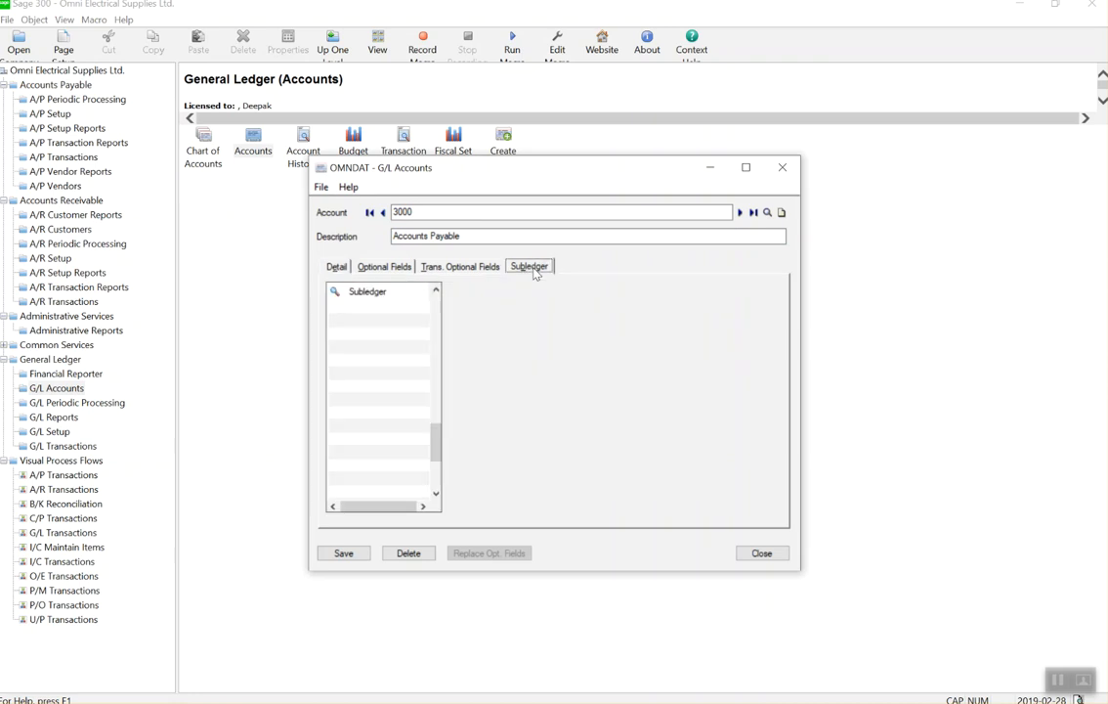
{"action": "left_click", "coordinate": [399, 311]}
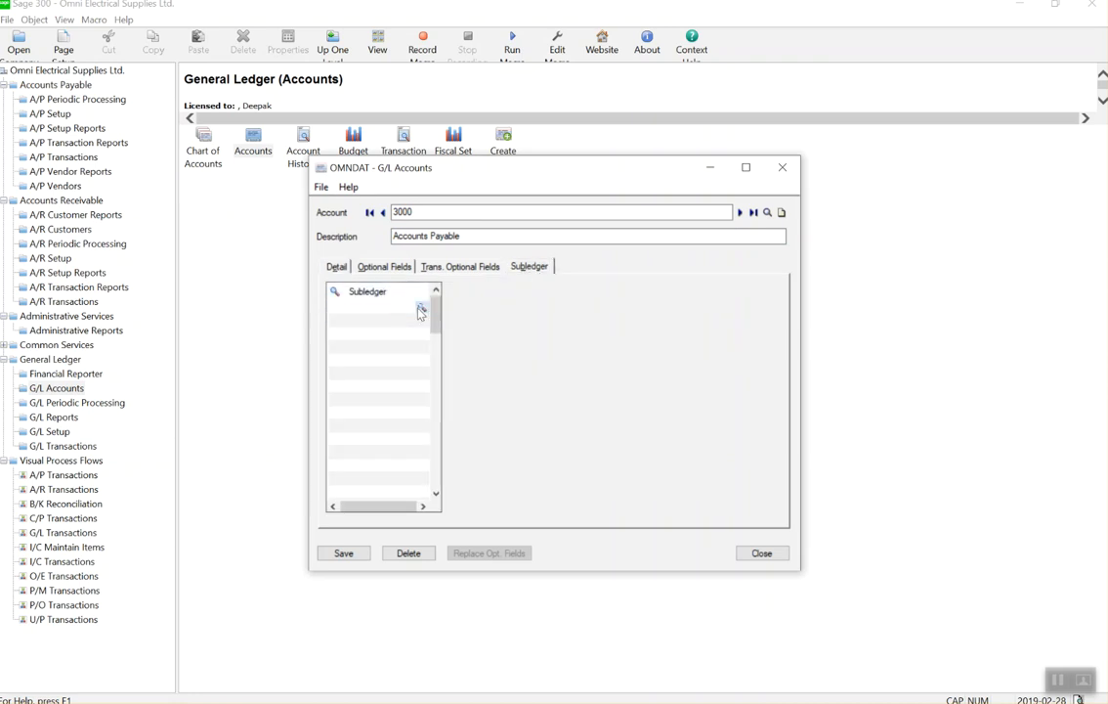
{"action": "left_click", "coordinate": [420, 309]}
{"action": "double_click", "coordinate": [400, 400]}
{"action": "left_click", "coordinate": [352, 549]}
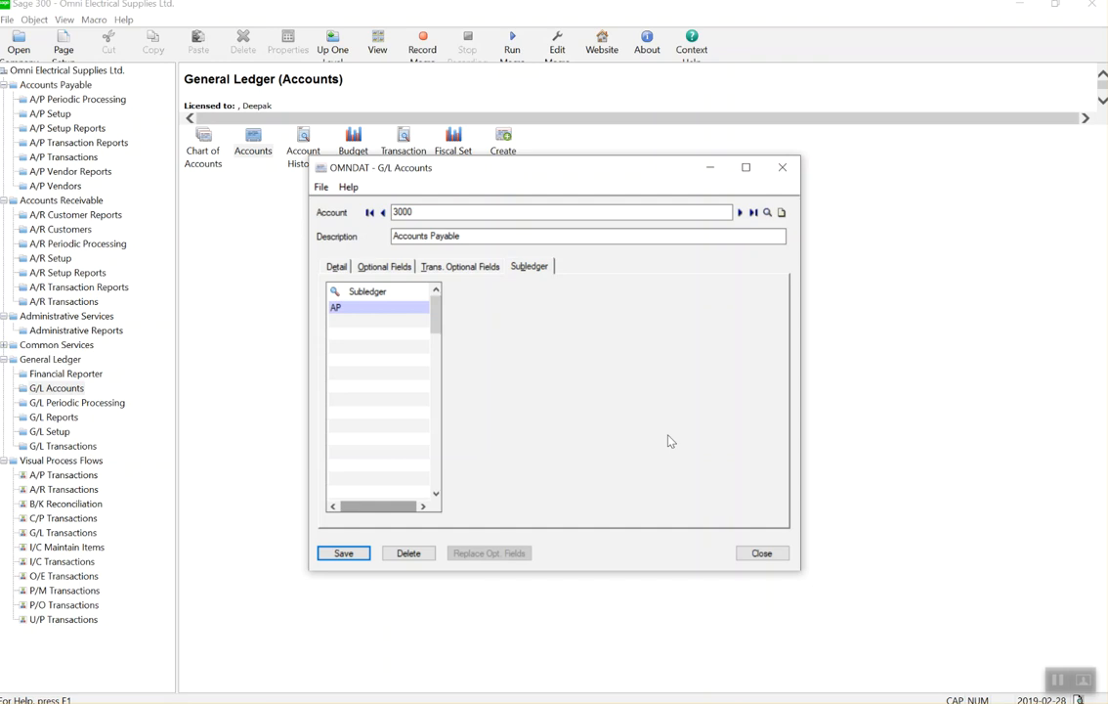
{"action": "left_click", "coordinate": [777, 556]}
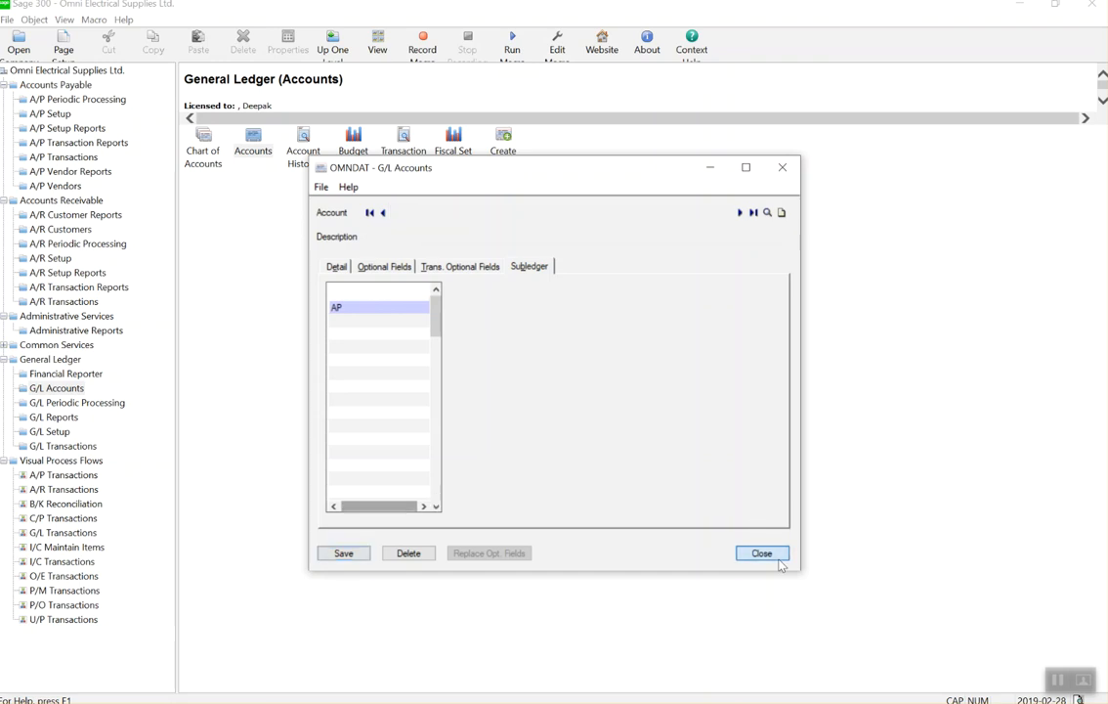
Reopen the G/L batch list at full screen and check the type of the BK batches 000015 and 000014.
{"action": "left_click", "coordinate": [49, 446]}
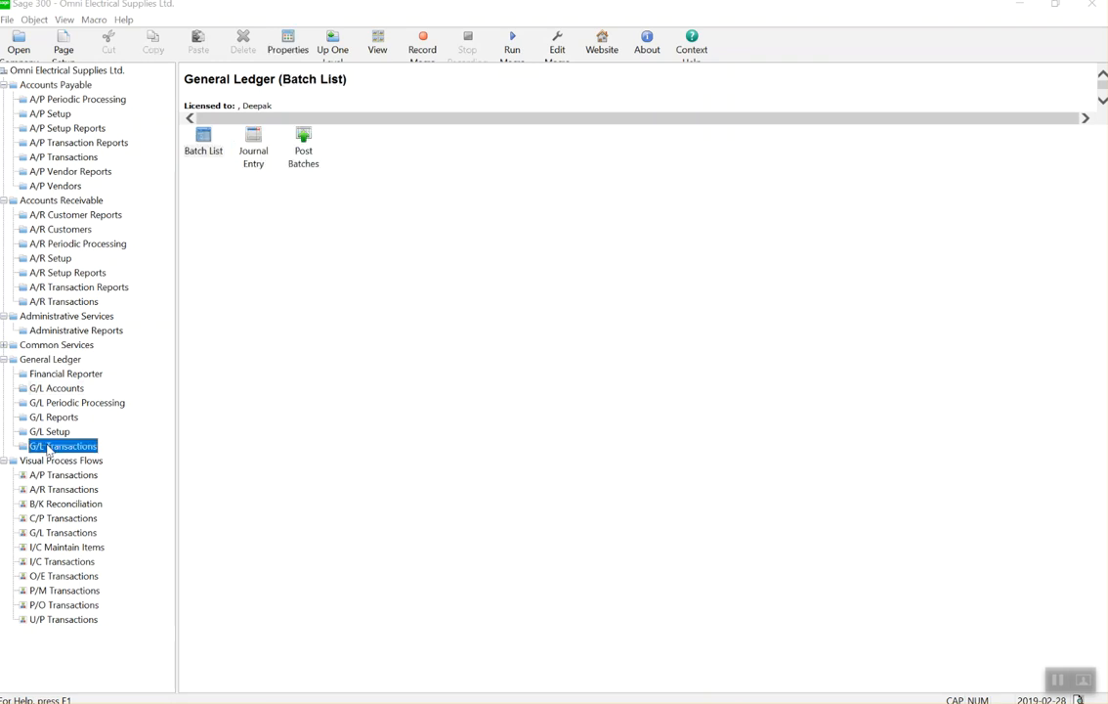
{"action": "double_click", "coordinate": [203, 141]}
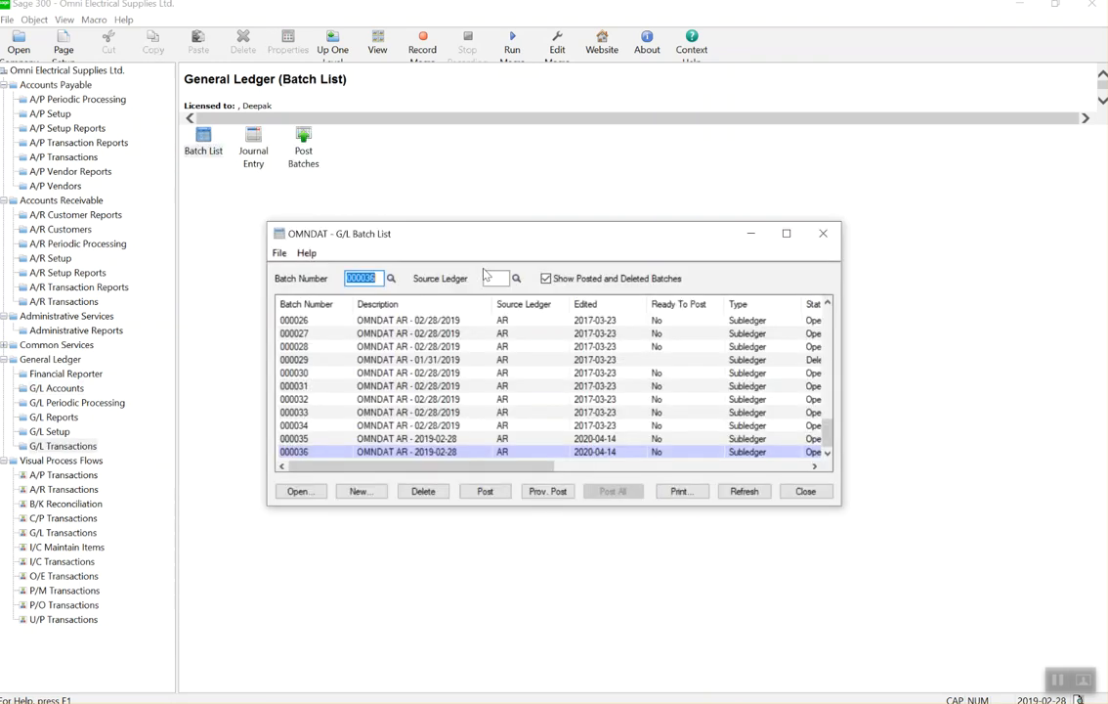
{"action": "left_click", "coordinate": [786, 233]}
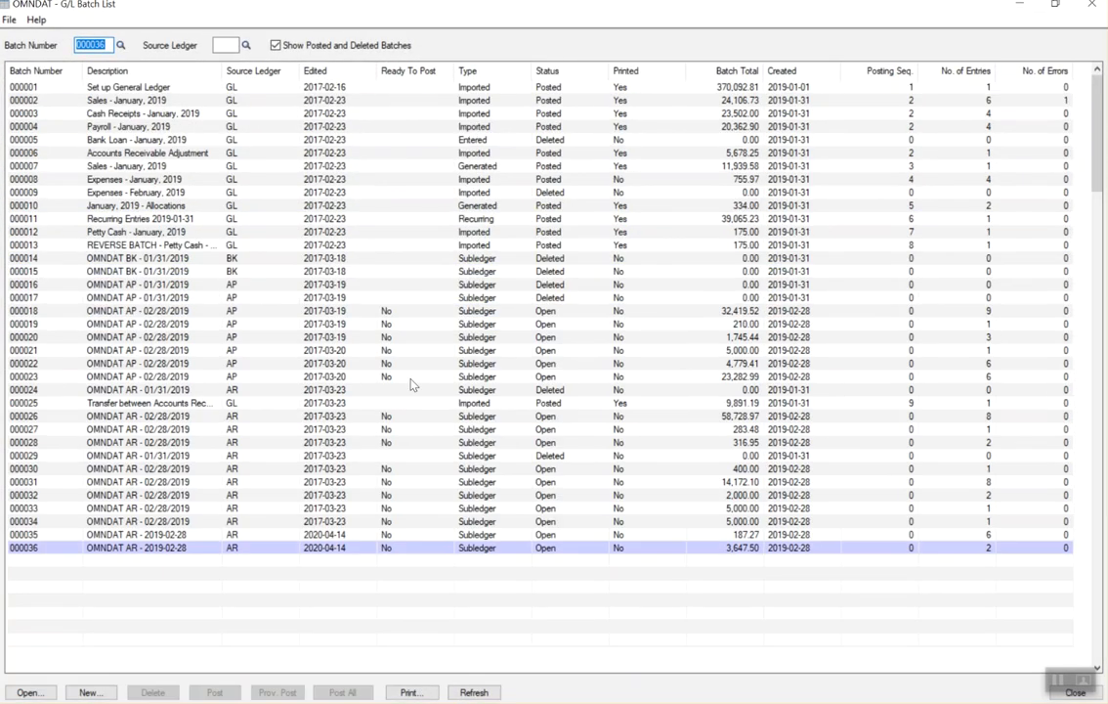
{"action": "left_click", "coordinate": [472, 272]}
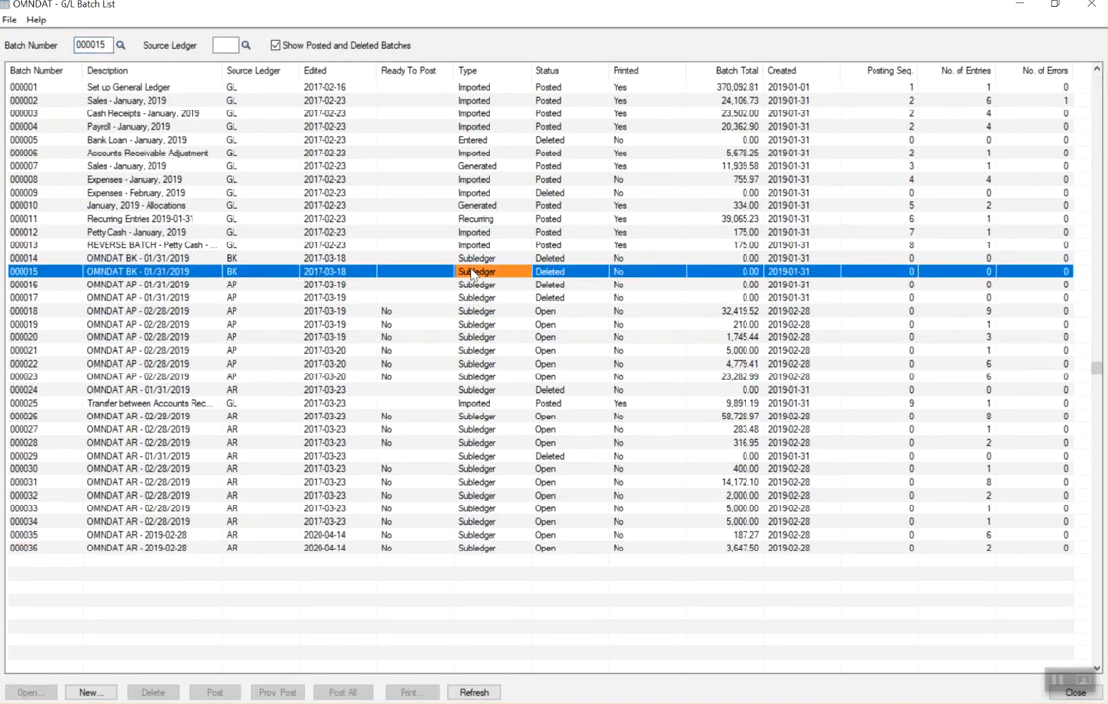
{"action": "left_click", "coordinate": [489, 259]}
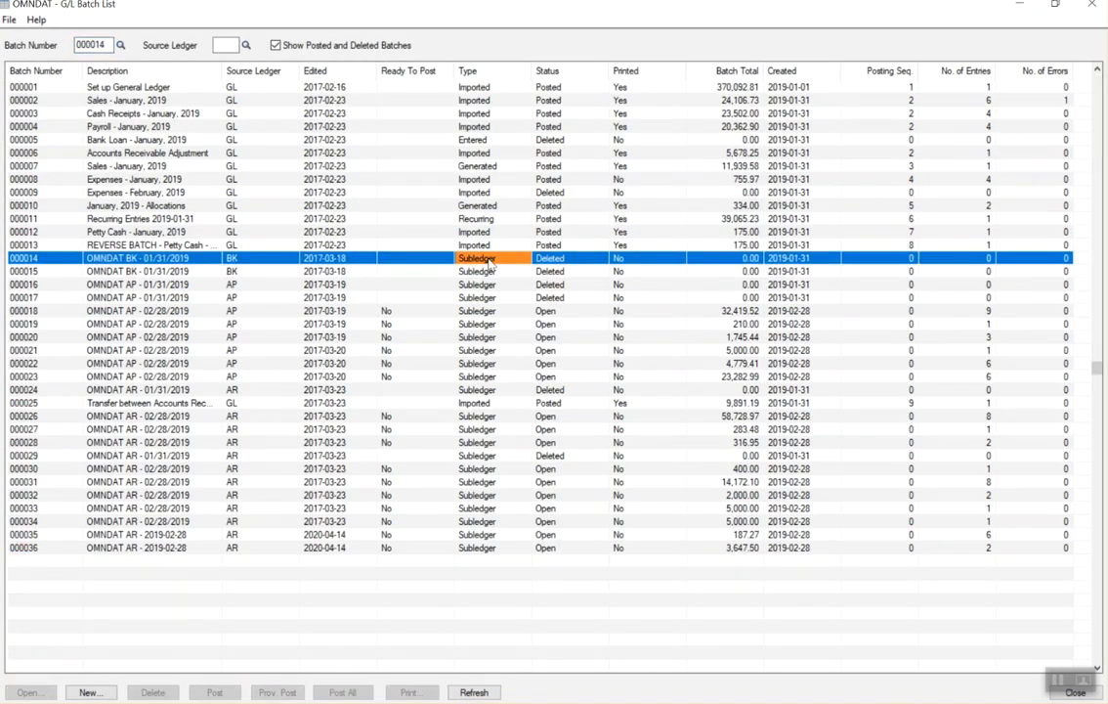
Review the type and status of the subledger batches from 000015 through 000024 in the G/L batch list.
{"action": "key", "text": "Down"}
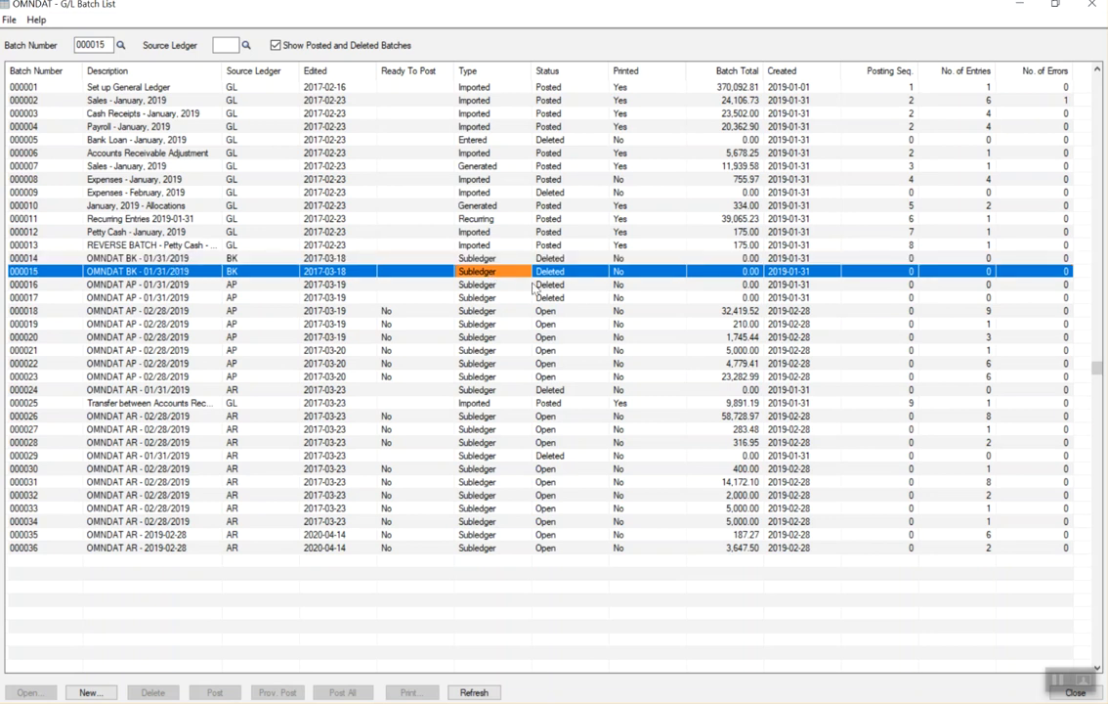
{"action": "key", "text": "Down"}
{"action": "key", "text": "Down"}
{"action": "key", "text": "Down"}
{"action": "key", "text": "Down"}
{"action": "key", "text": "Down"}
{"action": "key", "text": "Down"}
{"action": "key", "text": "Down"}
{"action": "key", "text": "Down"}
{"action": "key", "text": "Down"}
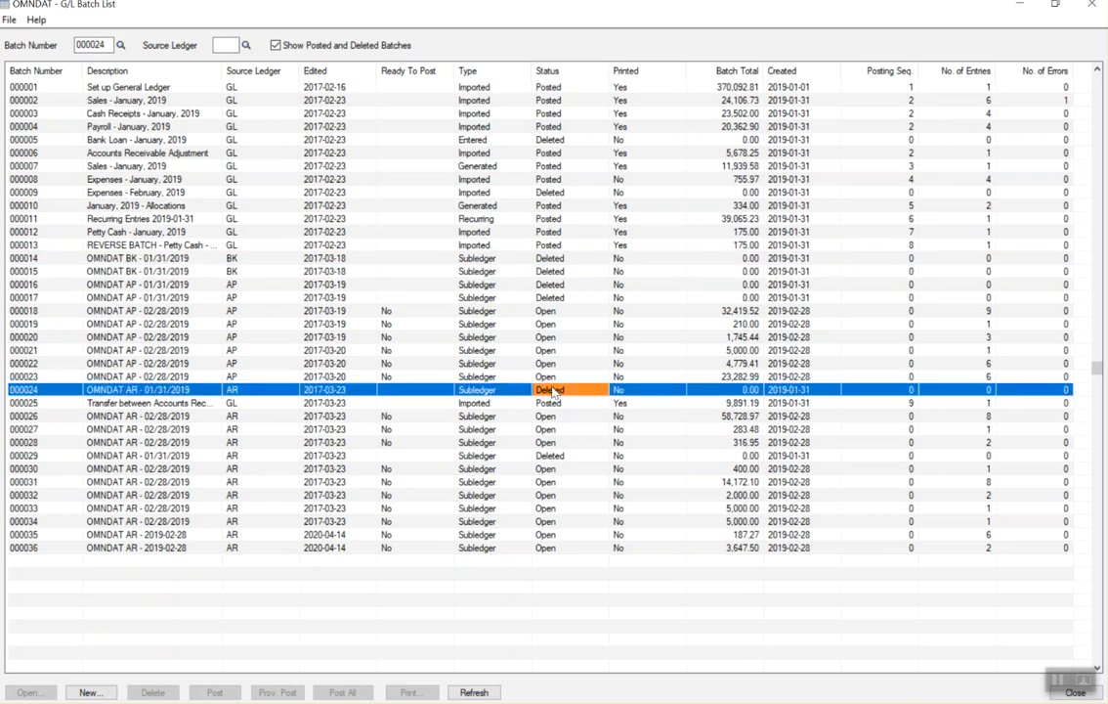
Check the status of AP batches 000016 and 000017, and the type and edited date of batch 000018.
{"action": "left_click", "coordinate": [572, 300]}
{"action": "key", "text": "Up"}
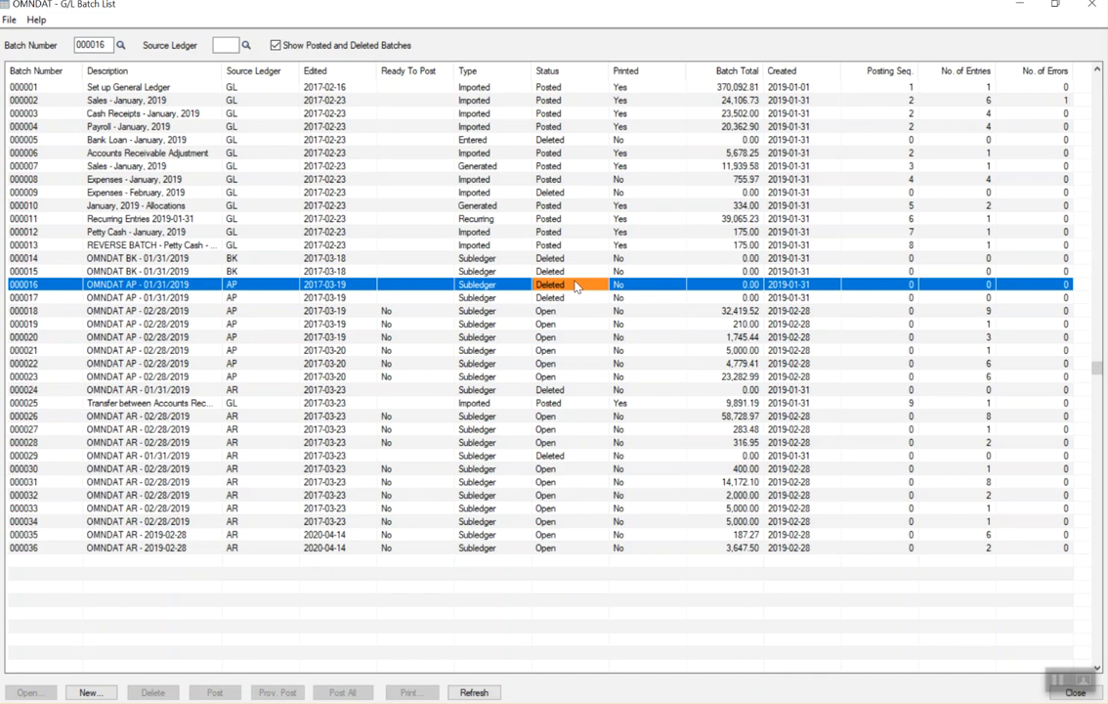
{"action": "key", "text": "Down"}
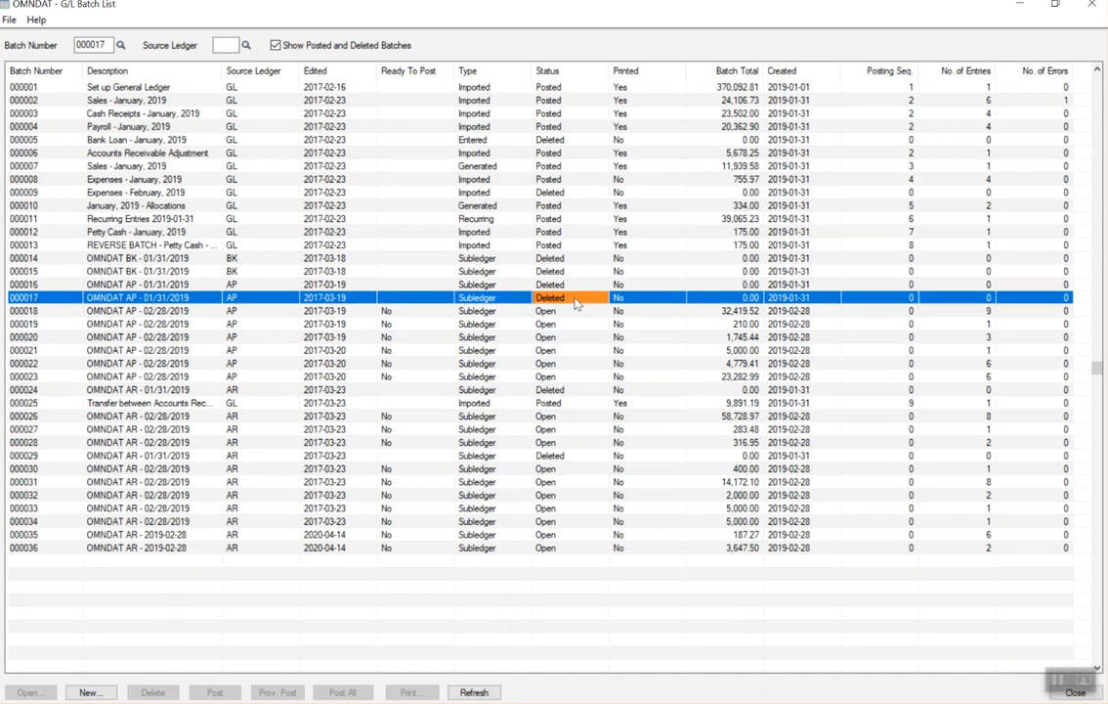
{"action": "key", "text": "Down"}
{"action": "key", "text": "Left"}
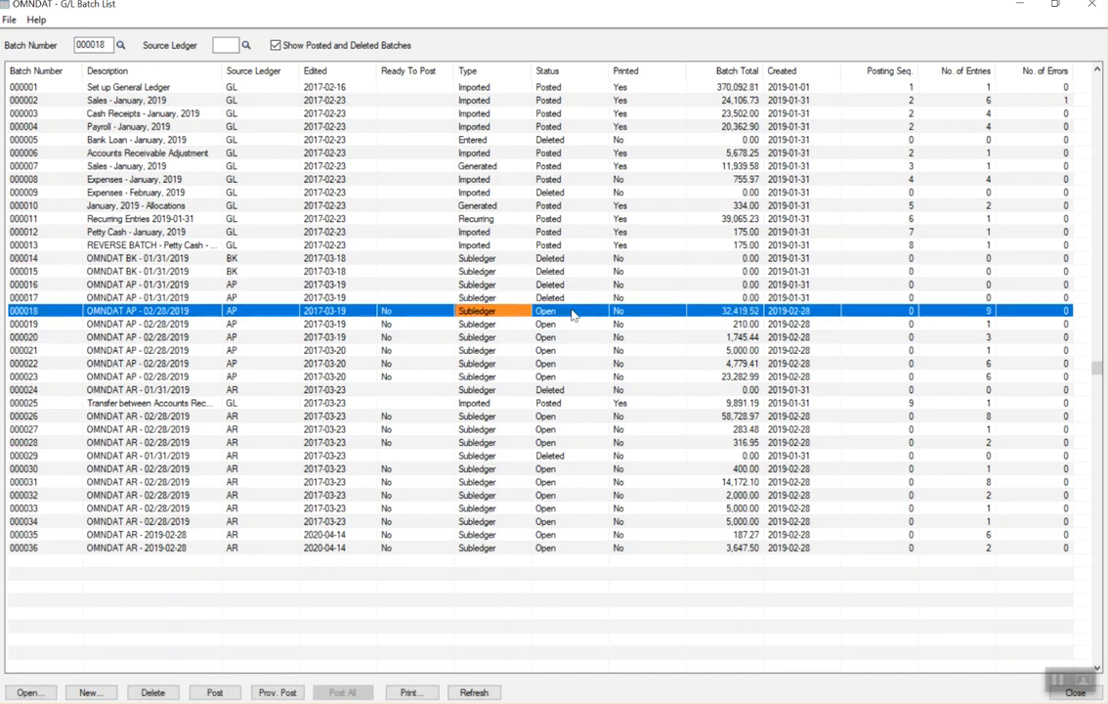
{"action": "key", "text": "Left"}
{"action": "key", "text": "Left"}
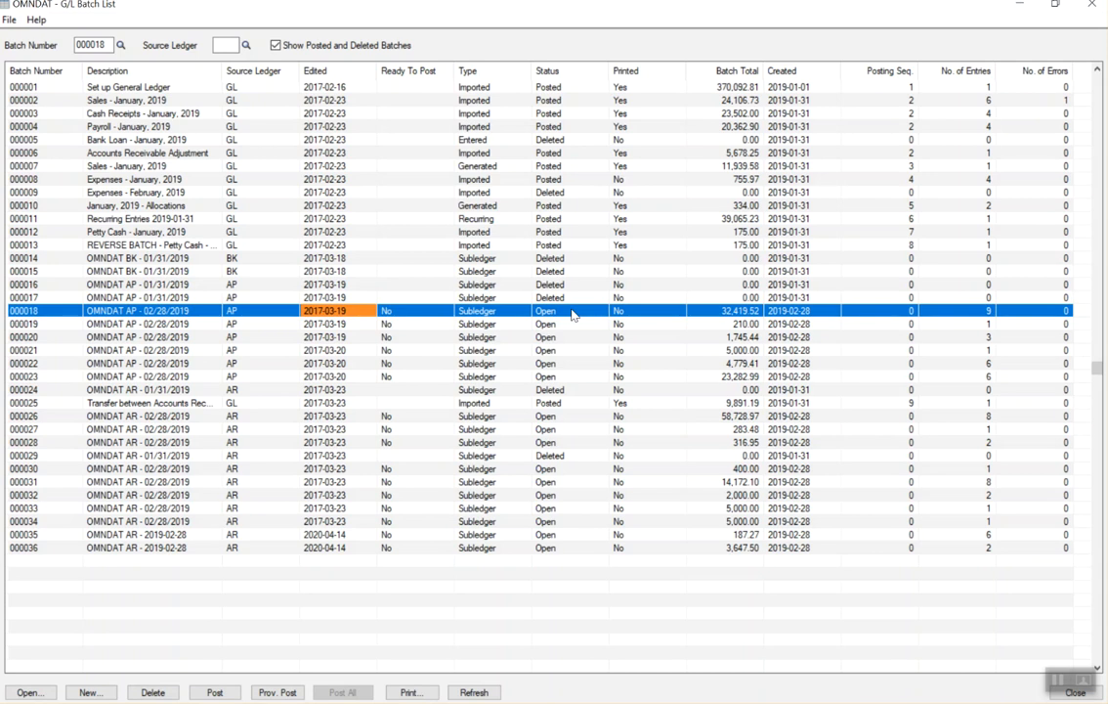
Compare the status of AR batch 000024 with that of AR batch 000026.
{"action": "left_click", "coordinate": [551, 403]}
{"action": "key", "text": "Up"}
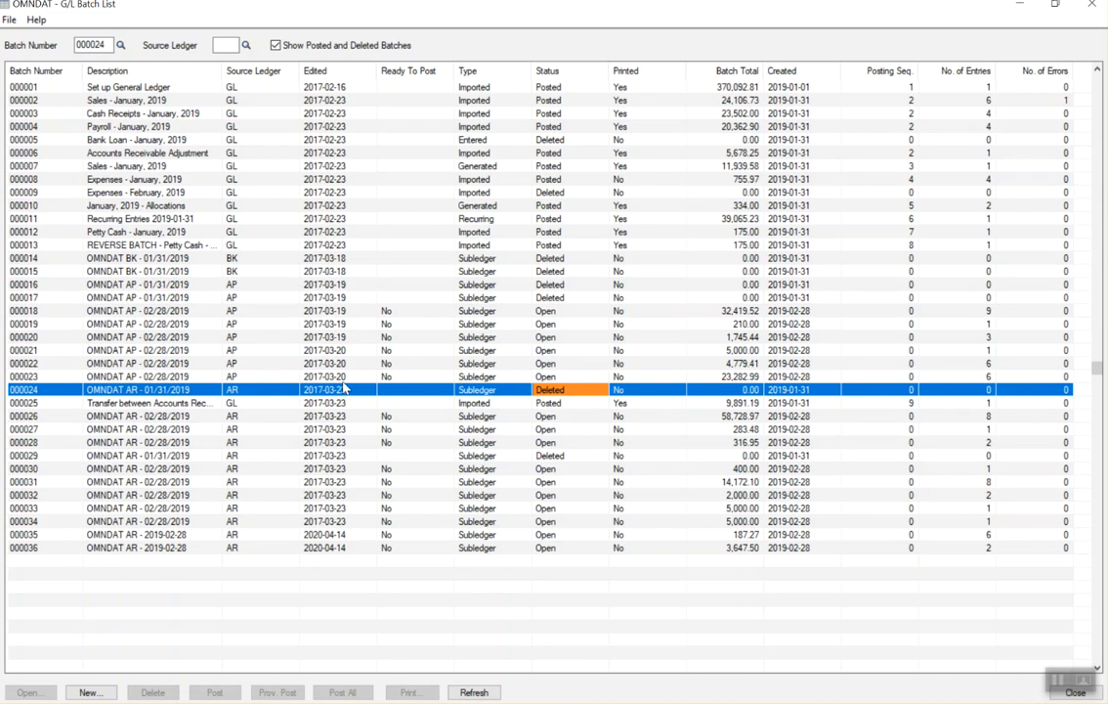
{"action": "left_click", "coordinate": [545, 416]}
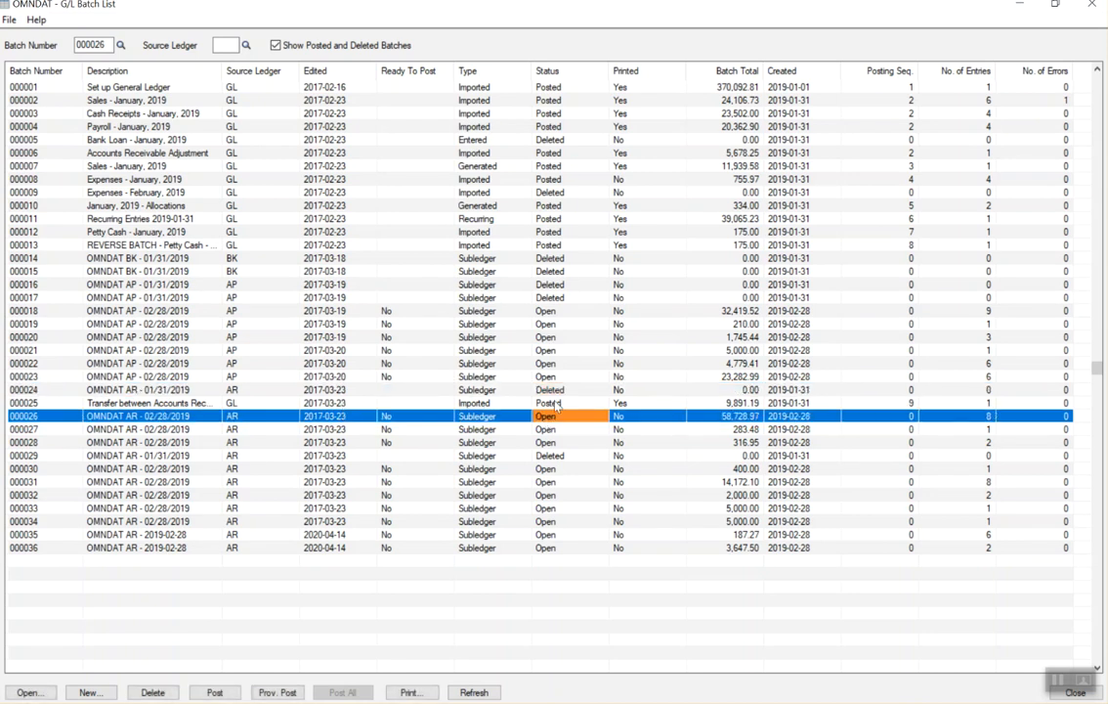
{"action": "left_click", "coordinate": [556, 390]}
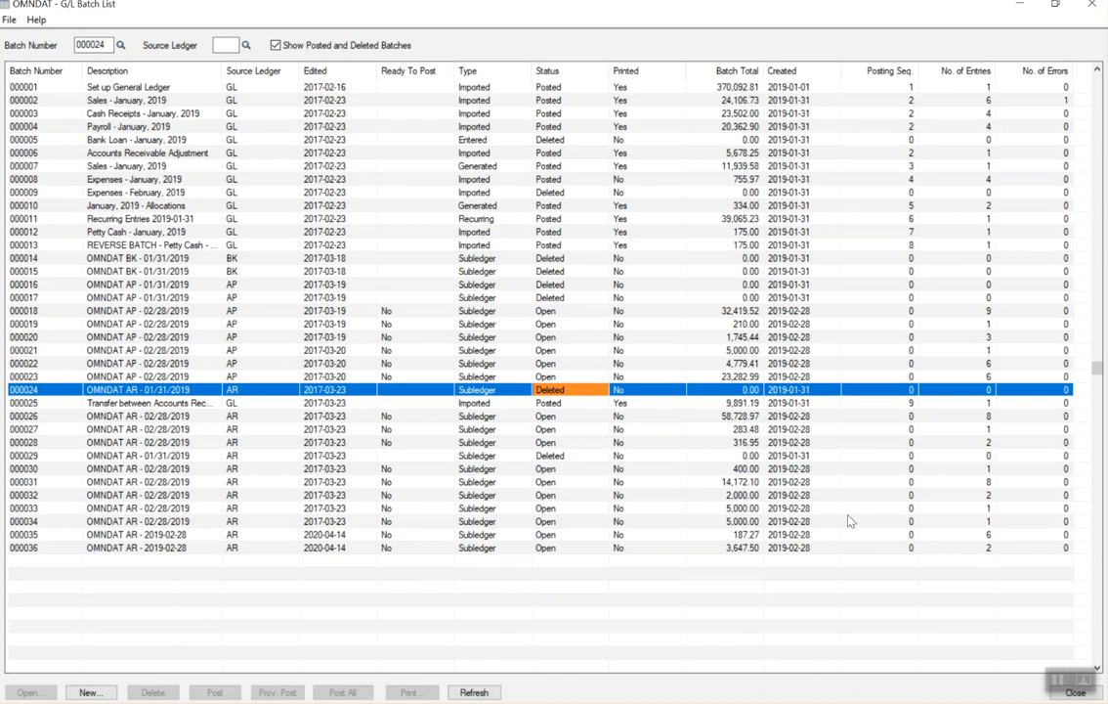
Close the G/L batch list and open Print Financial Statements from the Financial Reporter.
{"action": "left_click", "coordinate": [1090, 5]}
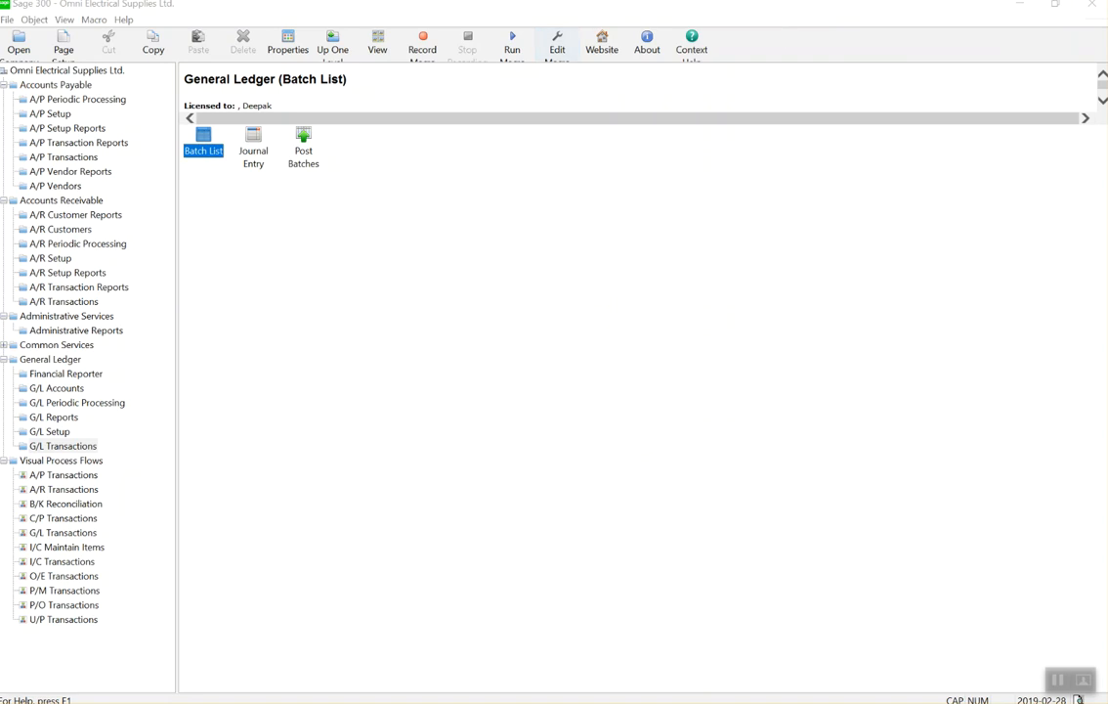
{"action": "left_click", "coordinate": [64, 374]}
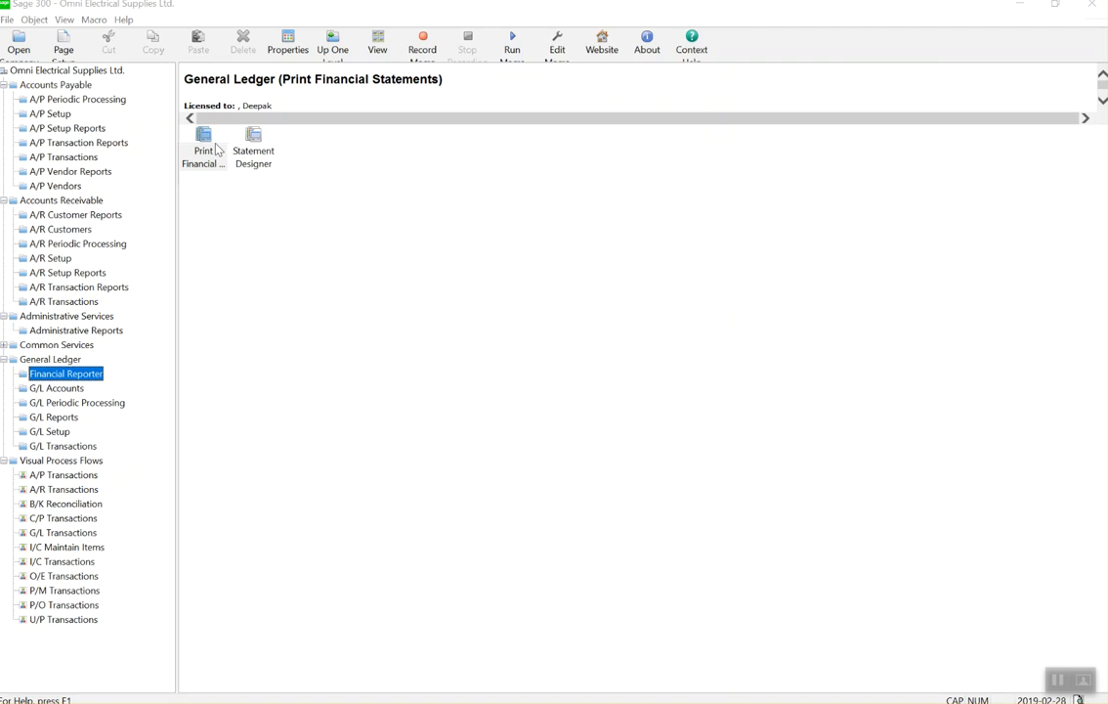
{"action": "double_click", "coordinate": [217, 149]}
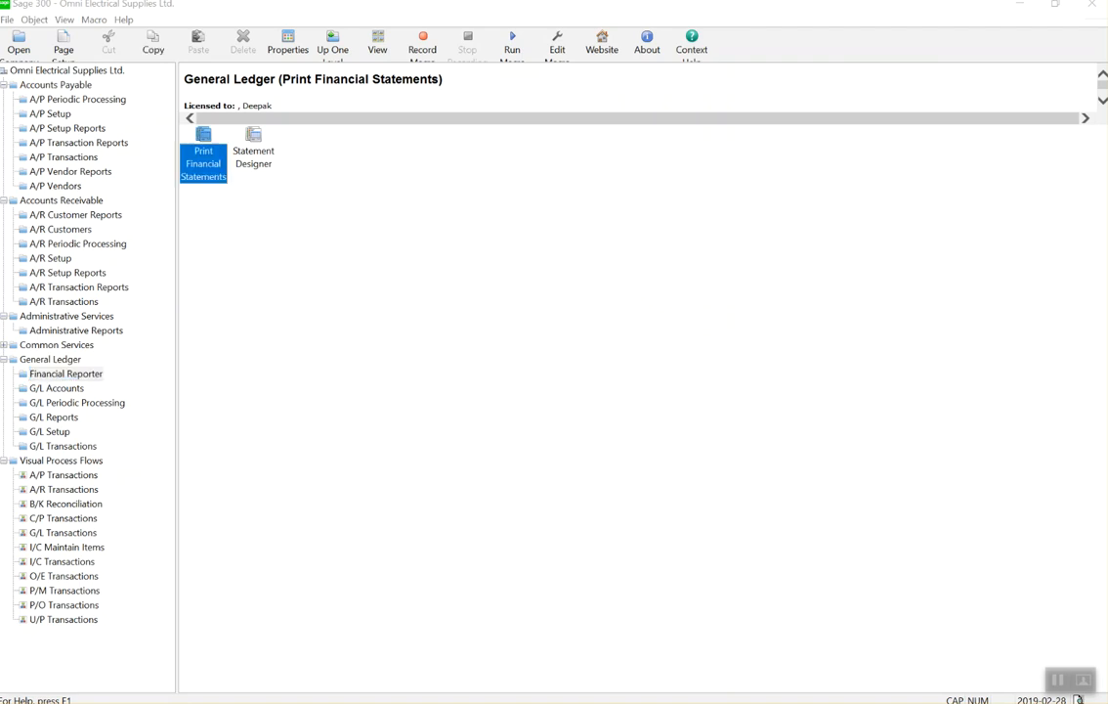